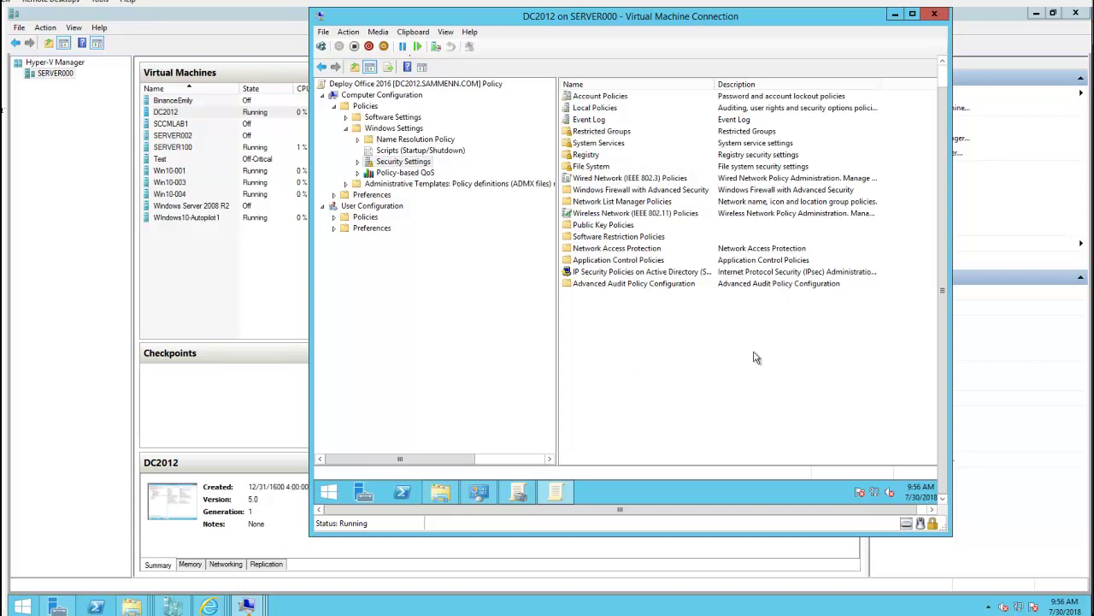
Minimize the DC2012 virtual machine console to return to Hyper-V Manager.
{"action": "left_click", "coordinate": [894, 17]}
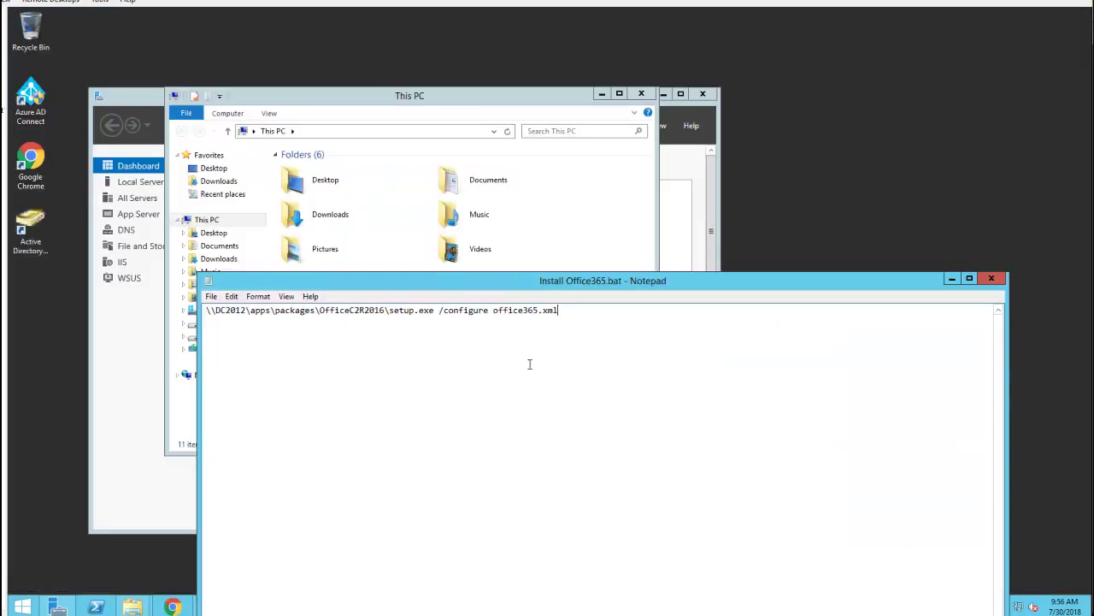
Close the install script, then bring up the Edit option for Office365.xml in the OfficeC2R2016 folder.
{"action": "left_click", "coordinate": [991, 279]}
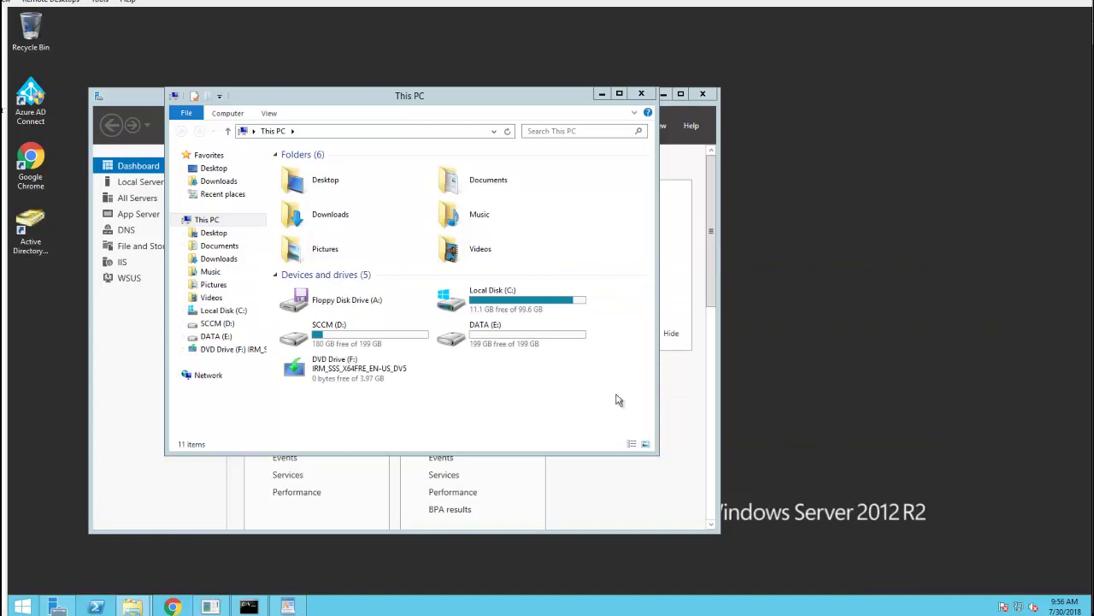
{"action": "mouse_move", "coordinate": [251, 606]}
{"action": "mouse_move", "coordinate": [132, 606]}
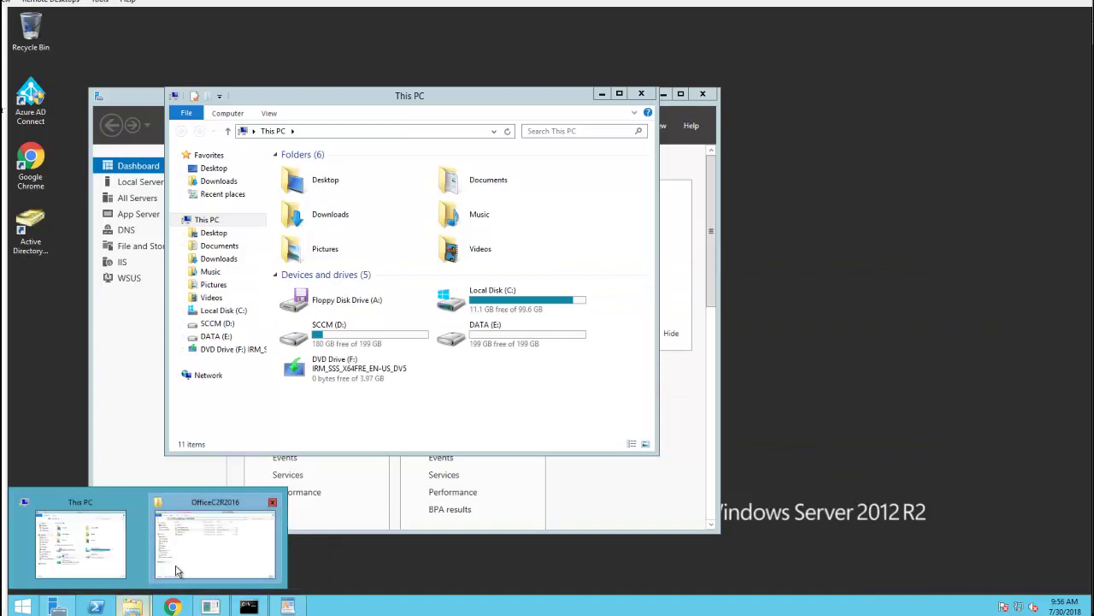
{"action": "left_click", "coordinate": [213, 539]}
{"action": "left_click", "coordinate": [424, 284]}
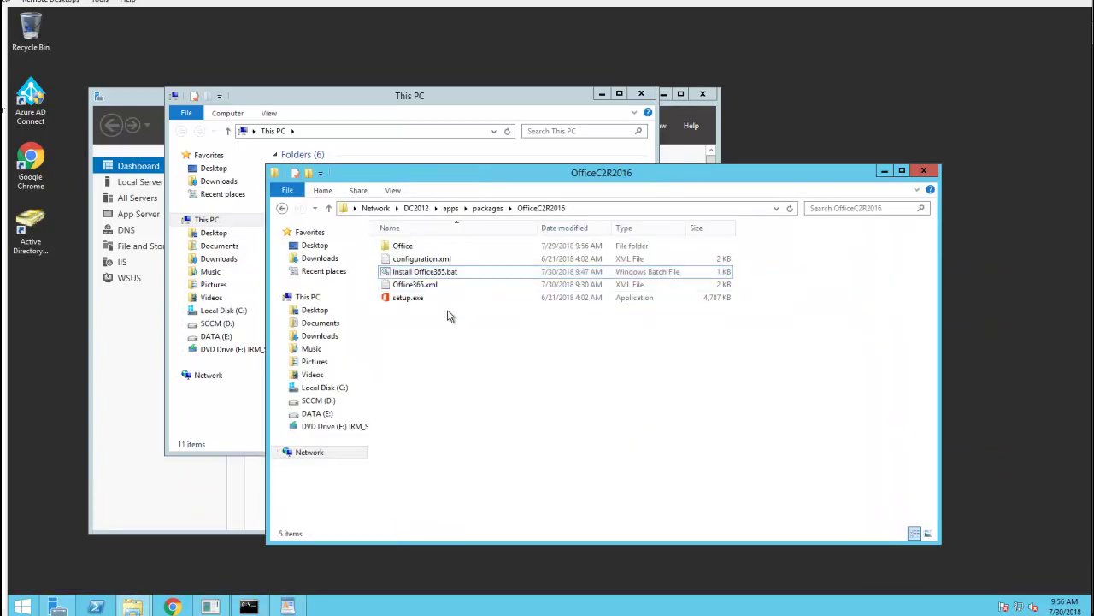
{"action": "right_click", "coordinate": [421, 293]}
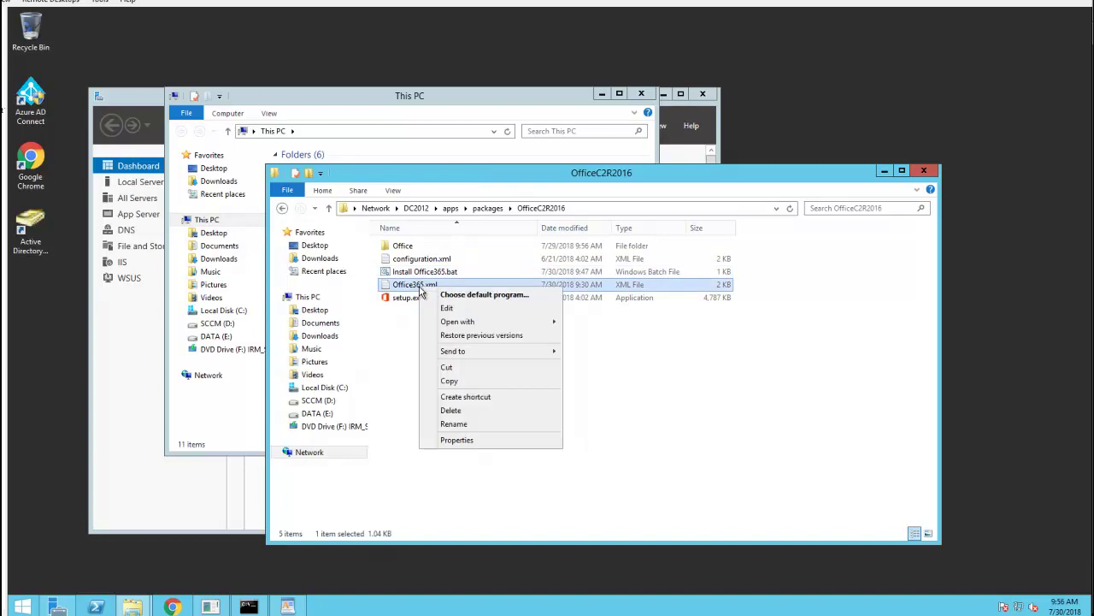
Open Office365.xml in Notepad and highlight its Display Level="None" AcceptEULA="TRUE" line.
{"action": "left_click", "coordinate": [458, 309]}
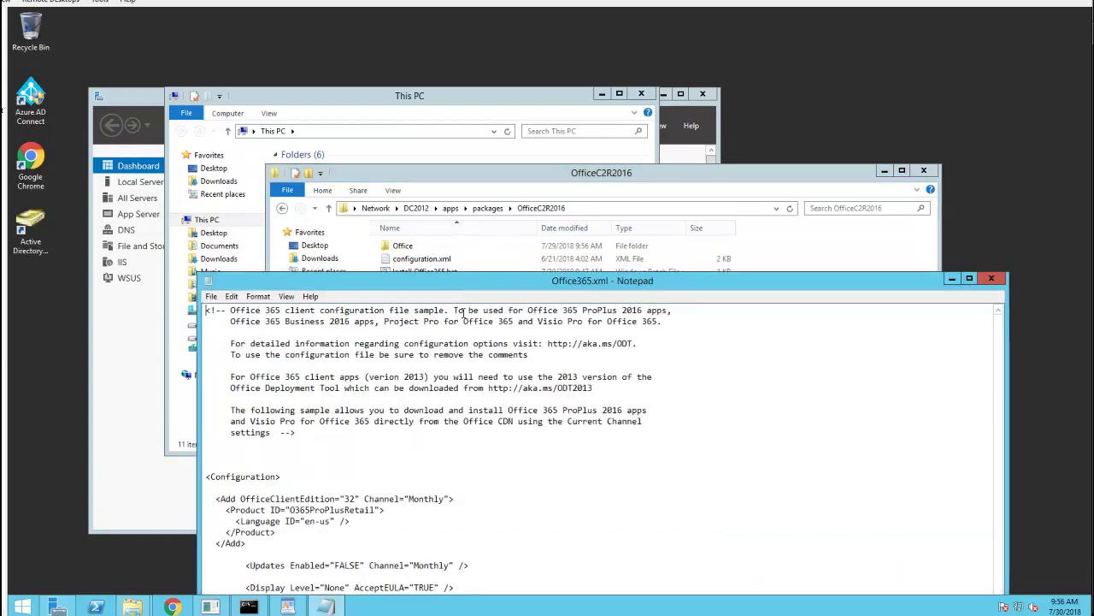
{"action": "left_click_drag", "start_coordinate": [654, 283], "coordinate": [641, 102]}
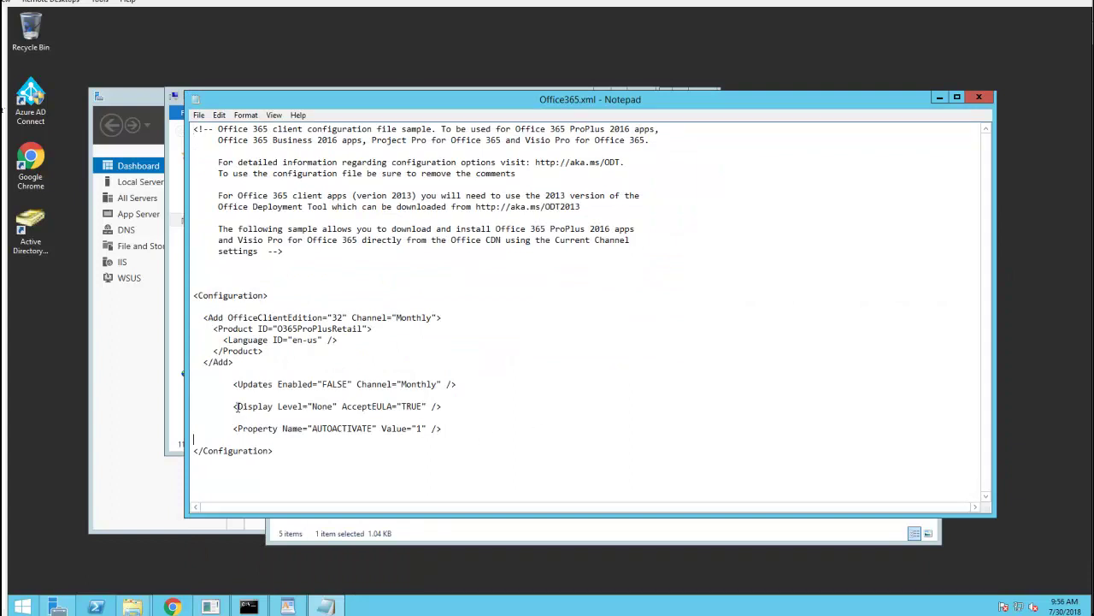
{"action": "left_click_drag", "start_coordinate": [232, 407], "coordinate": [448, 406]}
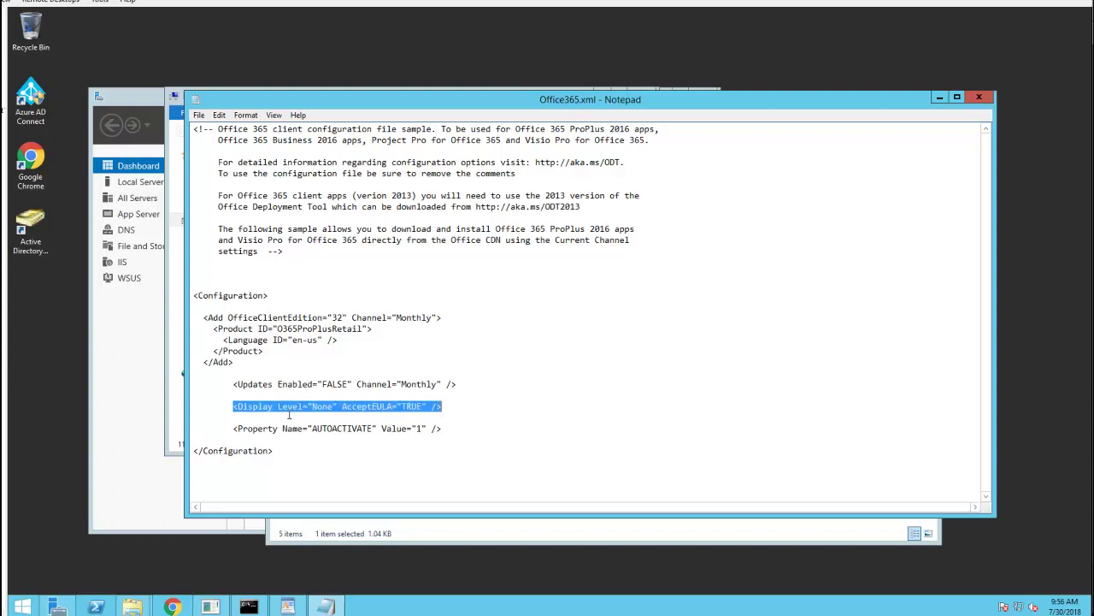
{"action": "left_click", "coordinate": [323, 407]}
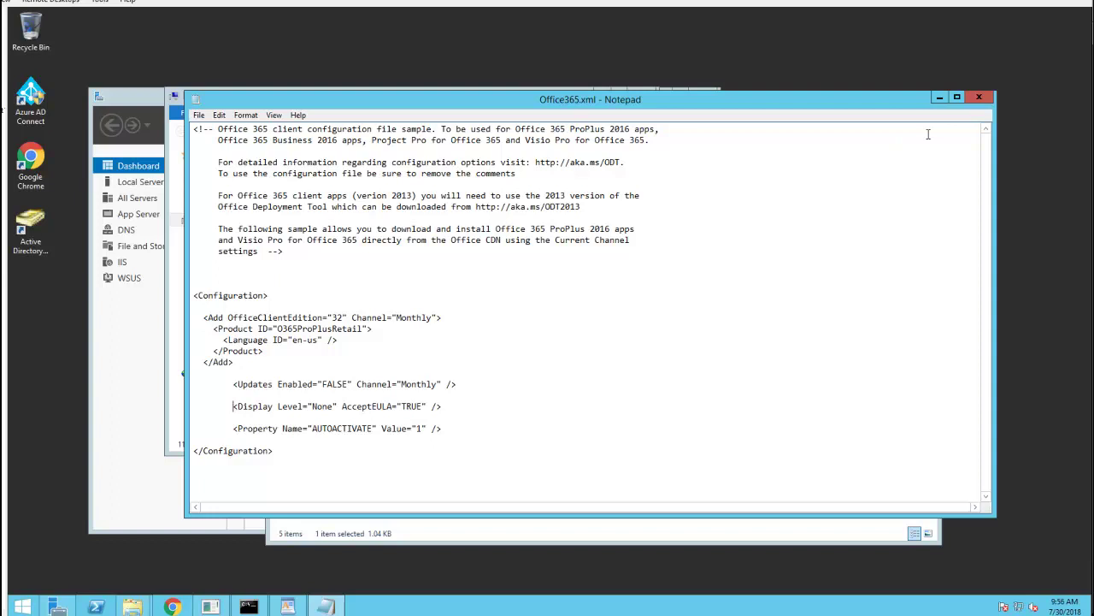
Close Office365.xml and open Install Office365.bat in Notepad for editing.
{"action": "left_click", "coordinate": [979, 99]}
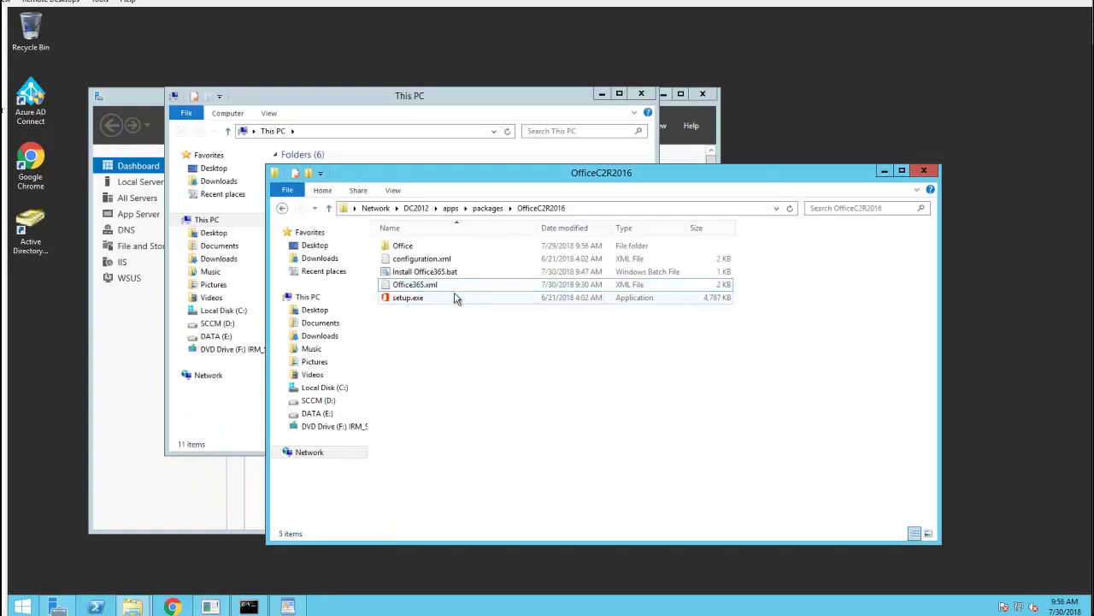
{"action": "left_click", "coordinate": [437, 276]}
{"action": "right_click", "coordinate": [437, 276]}
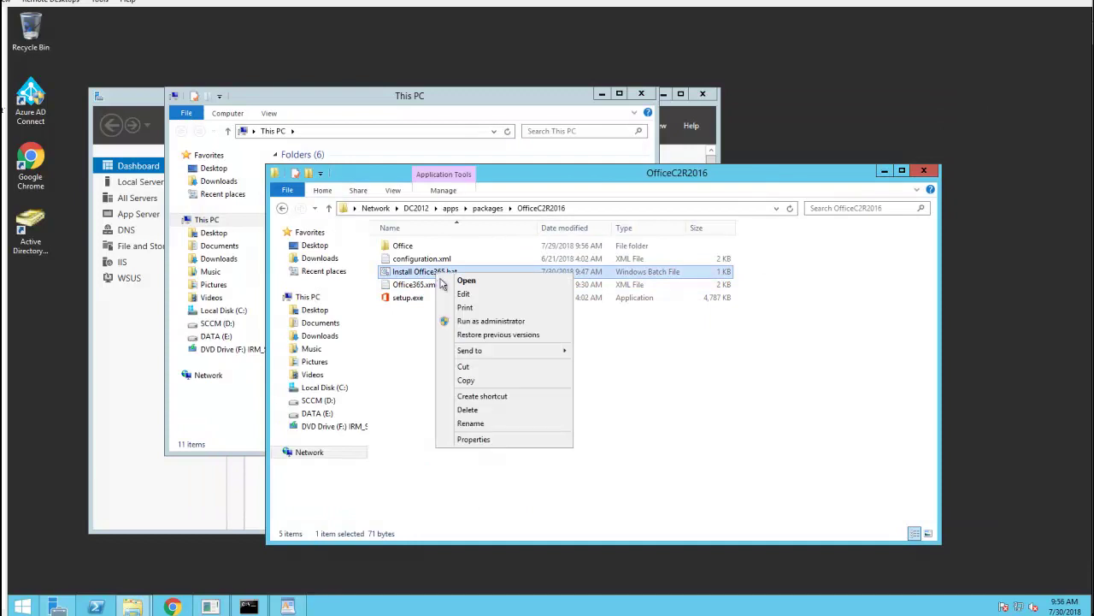
{"action": "left_click", "coordinate": [470, 297]}
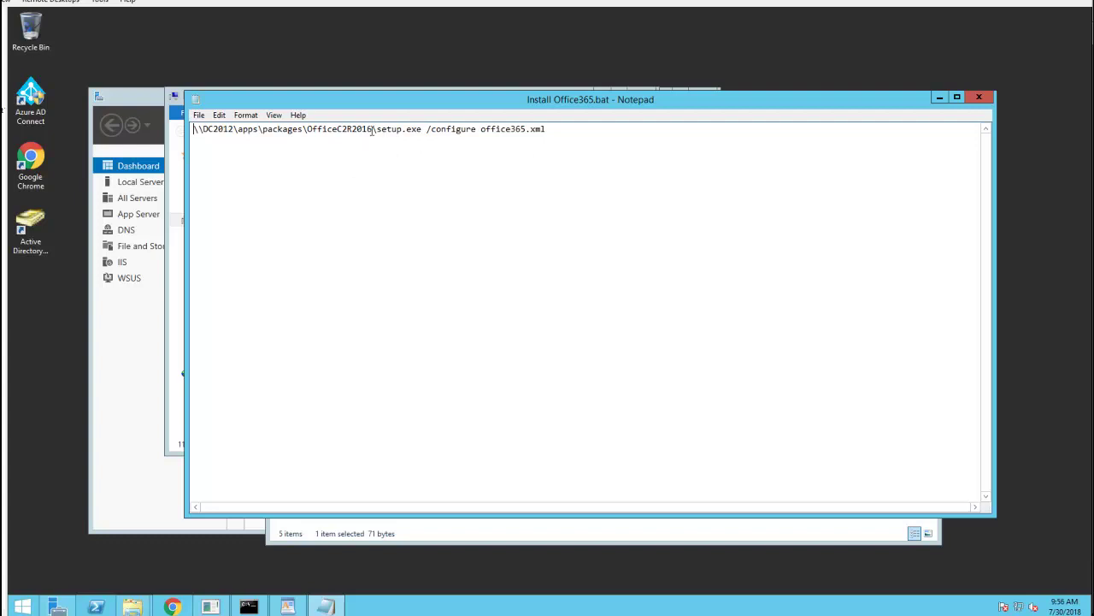
Highlight the \\DC2012\apps setup.exe share path and office365.xml reference, then close the script.
{"action": "left_click_drag", "start_coordinate": [374, 129], "coordinate": [202, 135]}
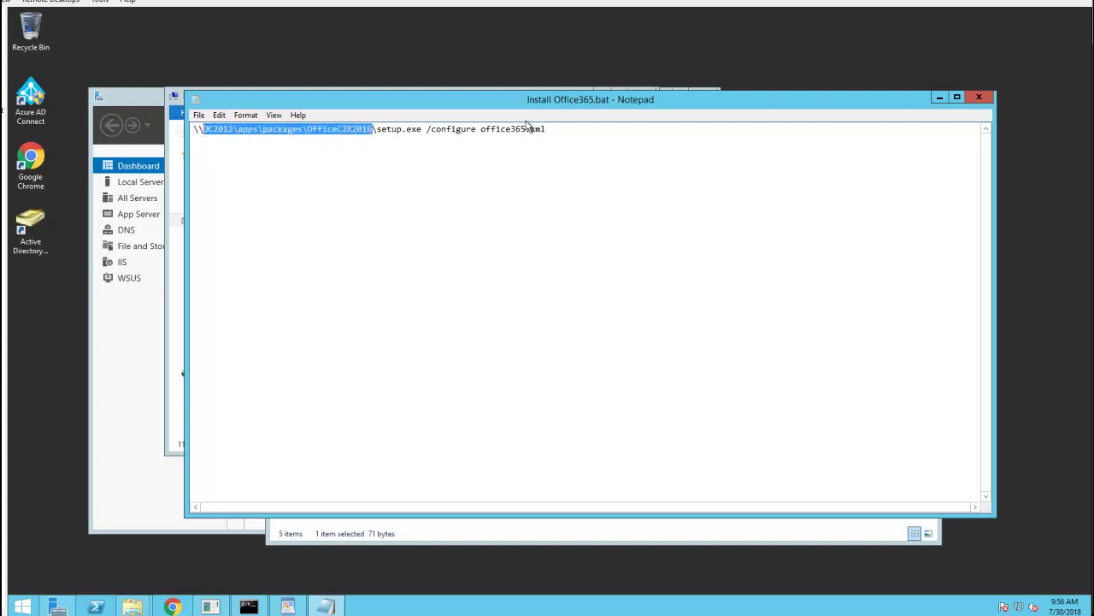
{"action": "left_click", "coordinate": [560, 129]}
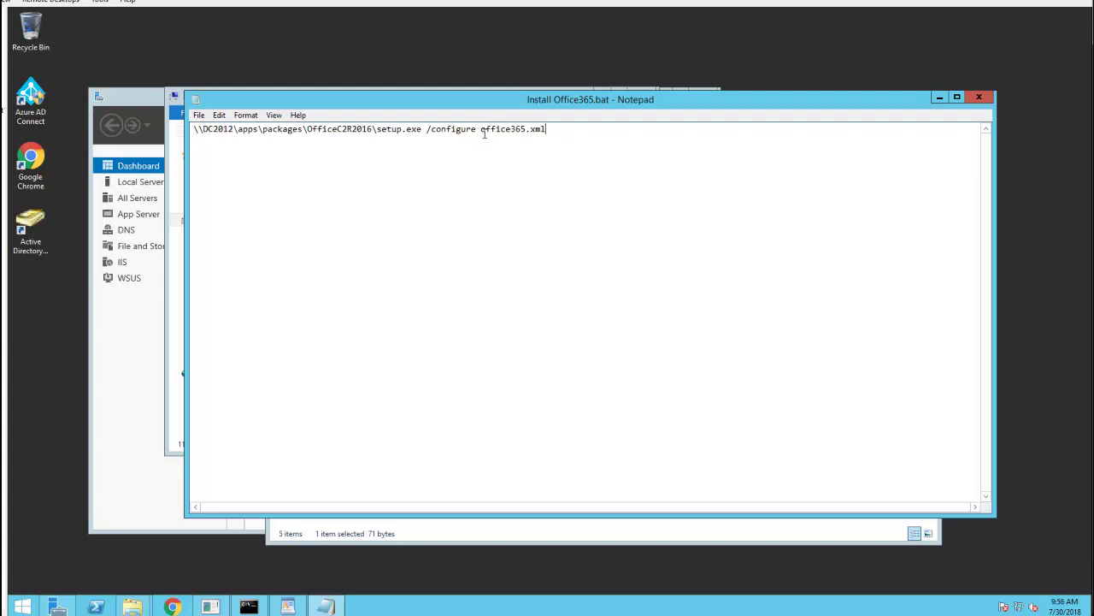
{"action": "left_click_drag", "start_coordinate": [484, 133], "coordinate": [556, 129]}
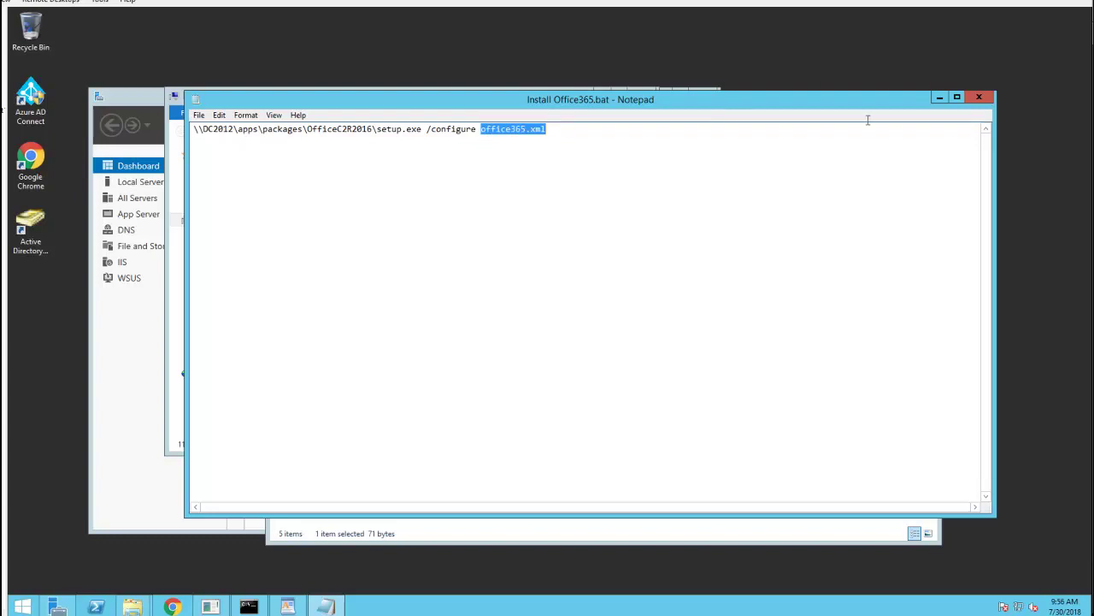
{"action": "left_click", "coordinate": [979, 99]}
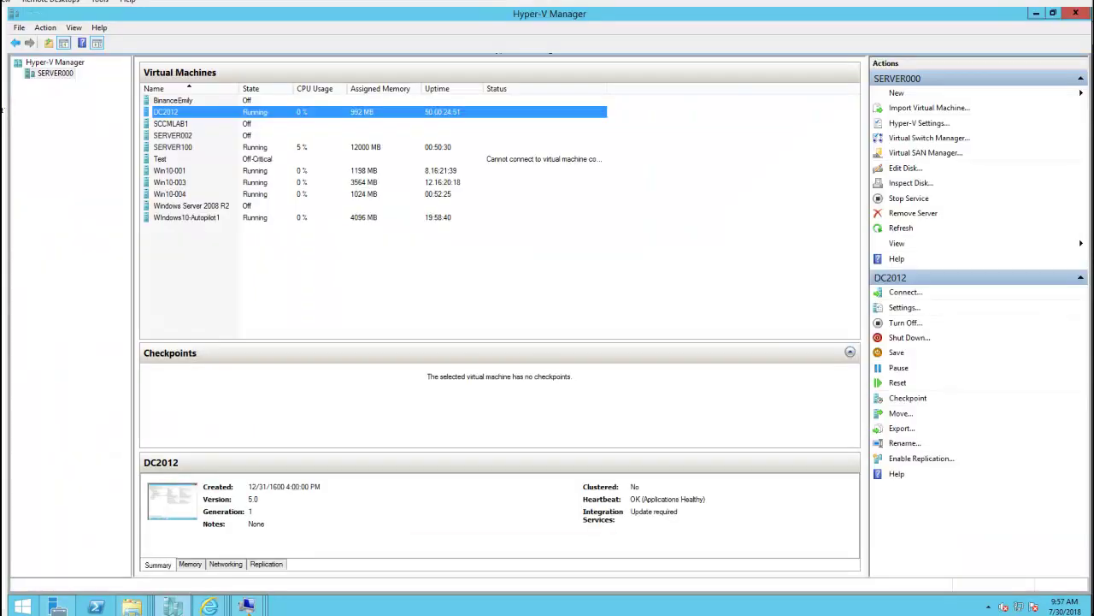
Reconnect to DC2012 and collapse the Deploy Office 2016 tree back to its configuration nodes.
{"action": "double_click", "coordinate": [172, 115]}
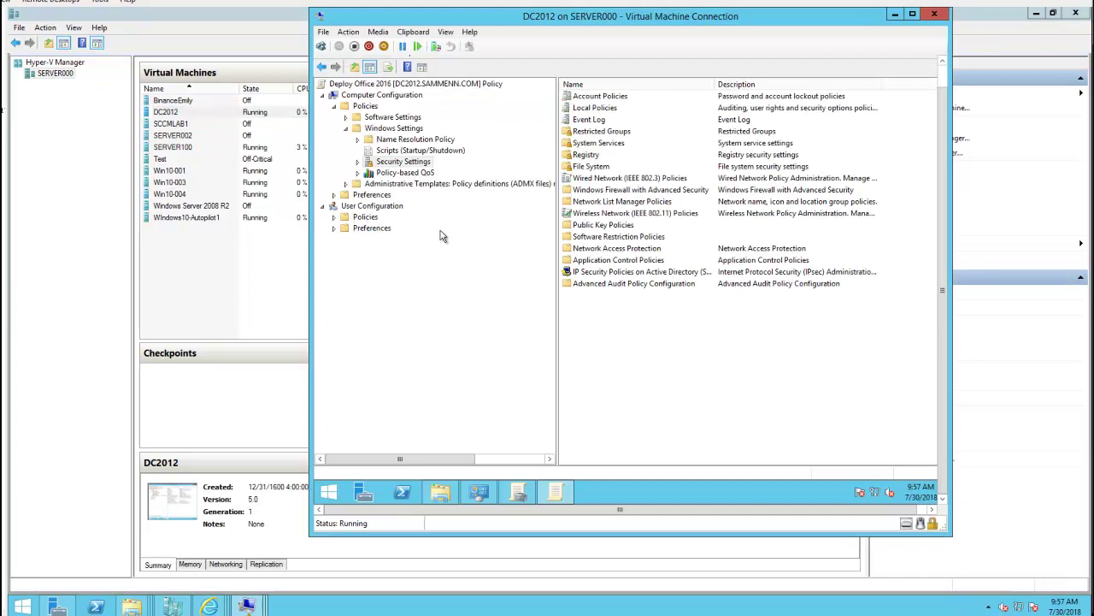
{"action": "left_click", "coordinate": [944, 75]}
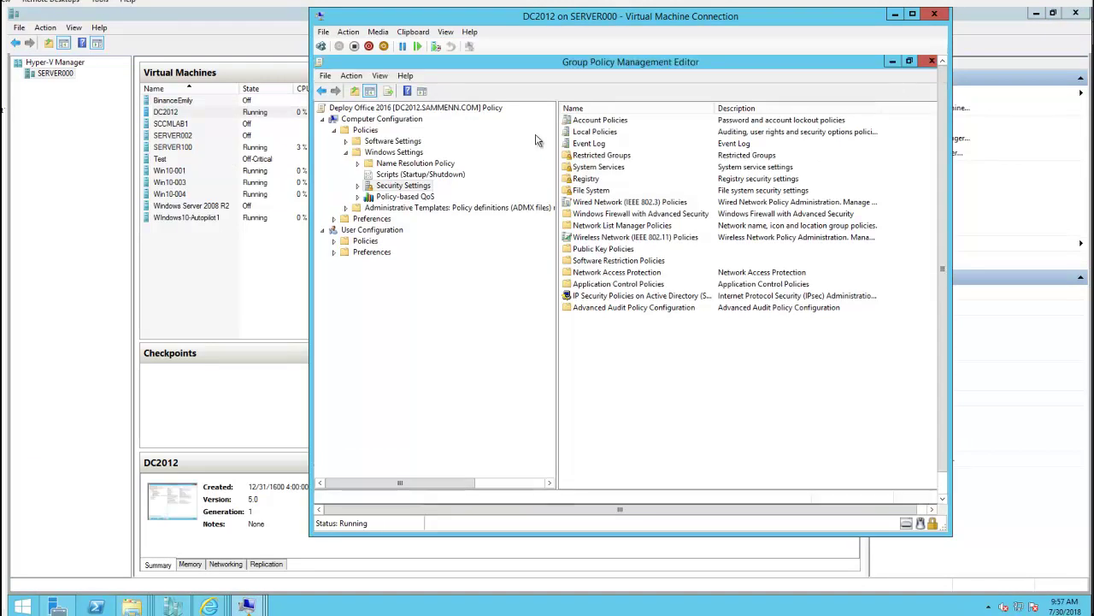
{"action": "left_click", "coordinate": [348, 155]}
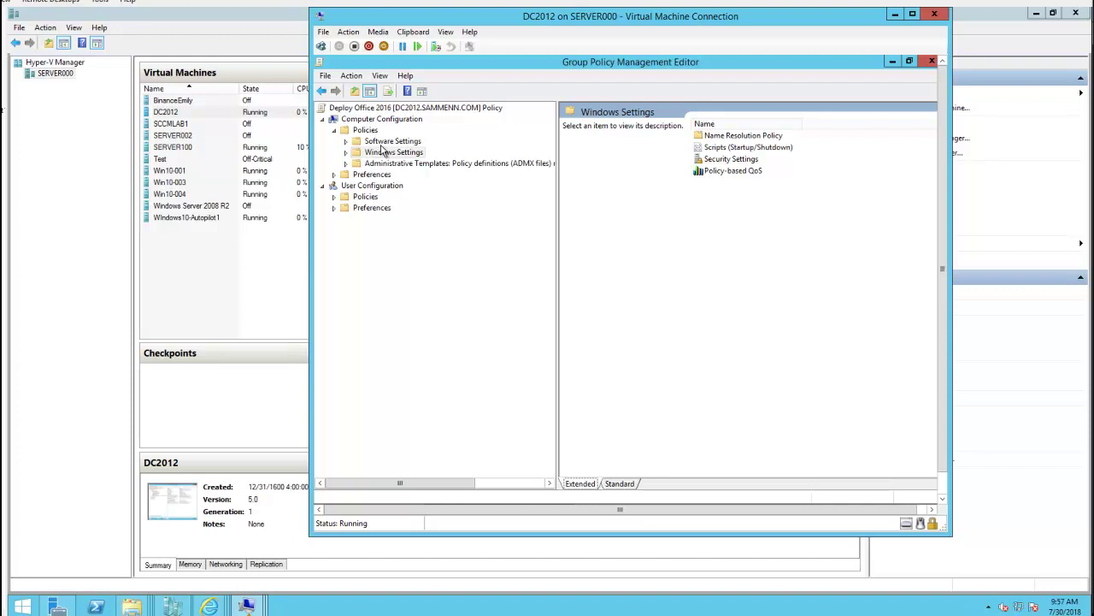
{"action": "left_click", "coordinate": [335, 130]}
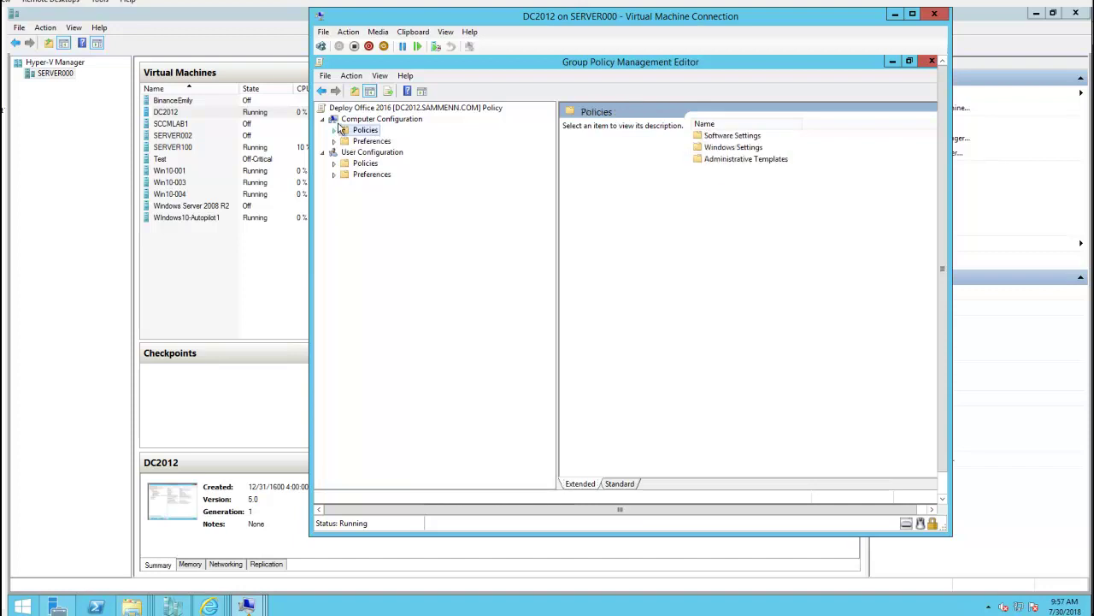
{"action": "left_click", "coordinate": [372, 108]}
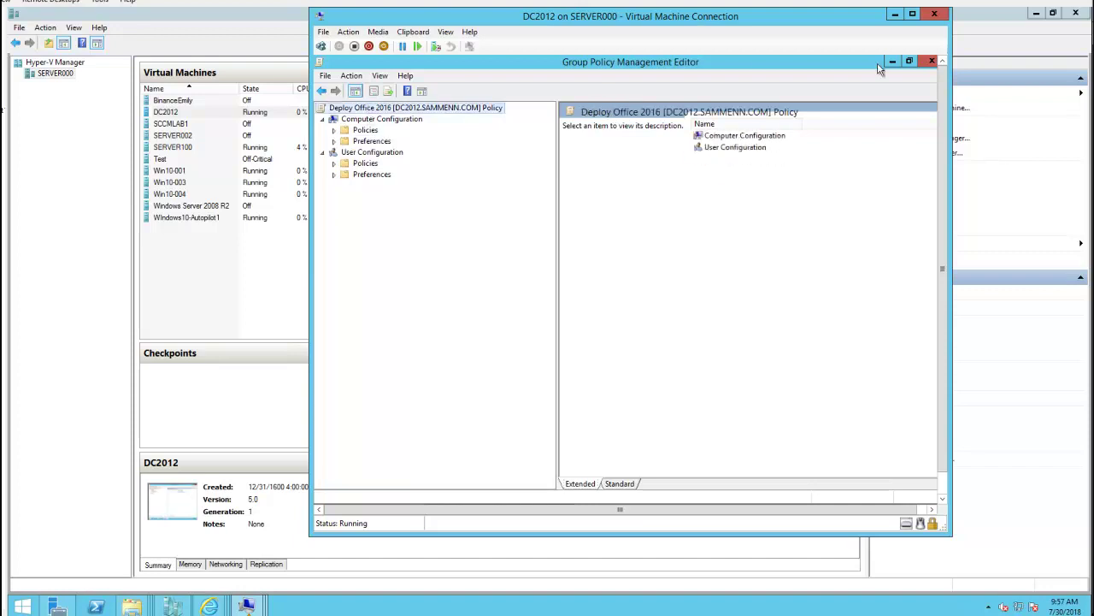
Close the policy editor and browse the sammenn.com domain to the COMPUTER TEST OU's linked GPOs.
{"action": "left_click", "coordinate": [931, 62]}
{"action": "left_click", "coordinate": [627, 146]}
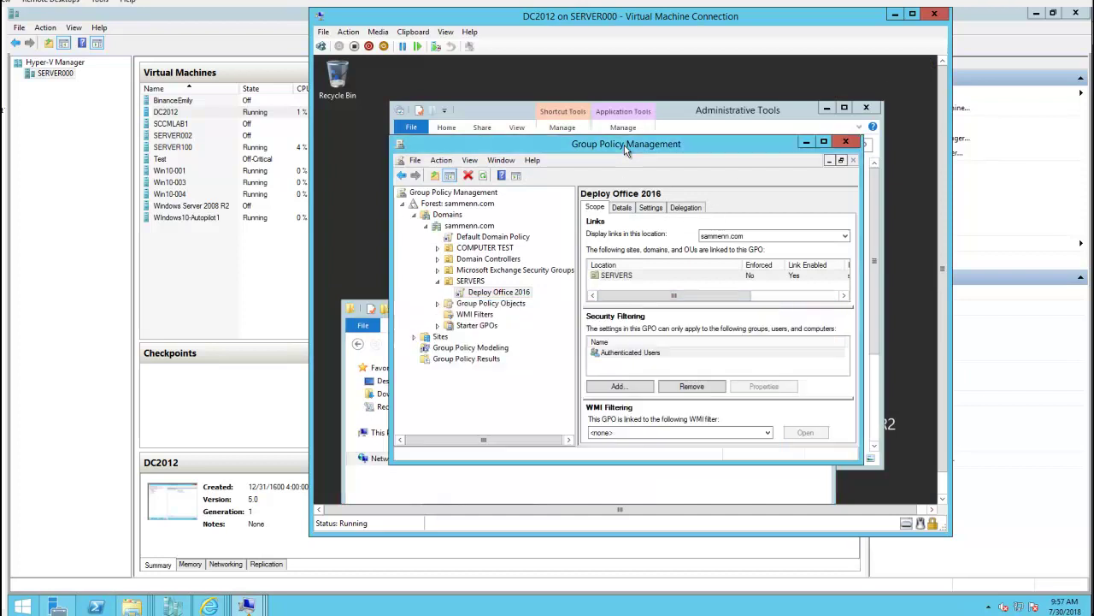
{"action": "left_click", "coordinate": [437, 280]}
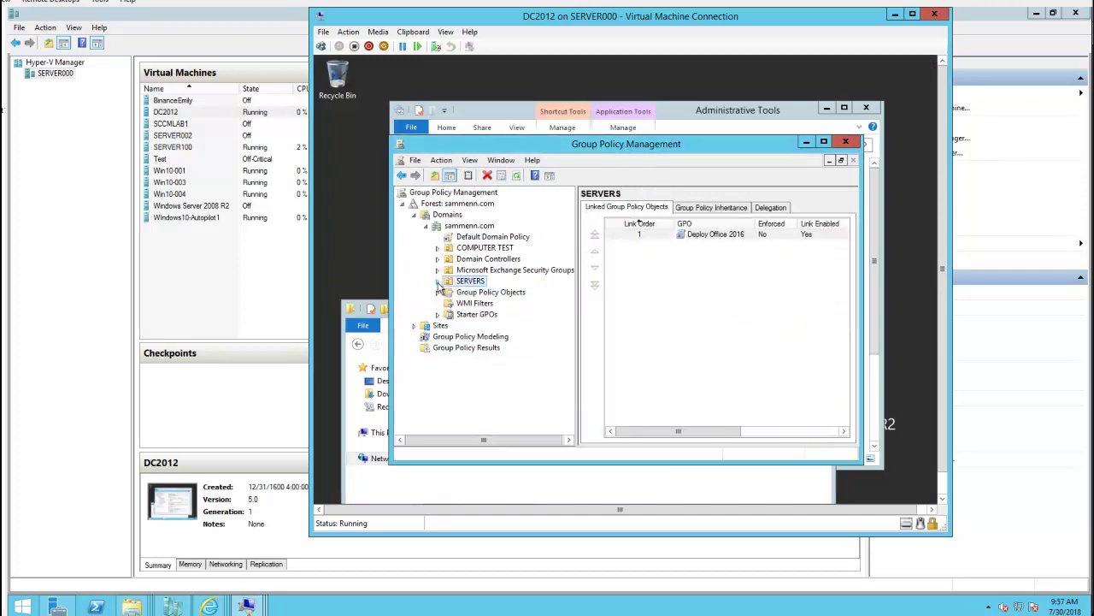
{"action": "left_click", "coordinate": [451, 227]}
{"action": "left_click", "coordinate": [426, 227]}
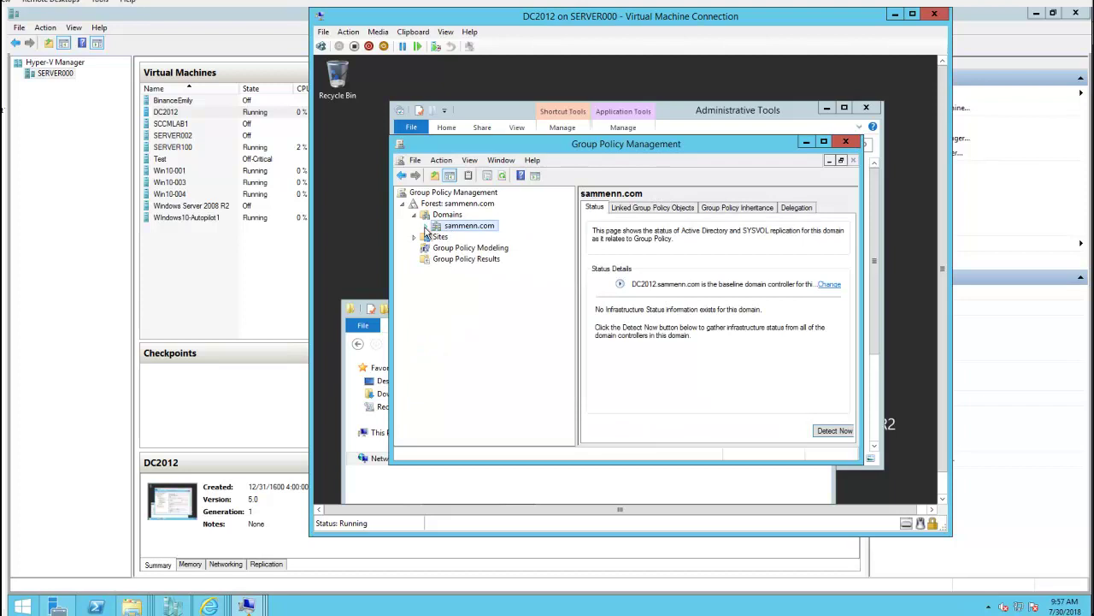
{"action": "left_click", "coordinate": [414, 214]}
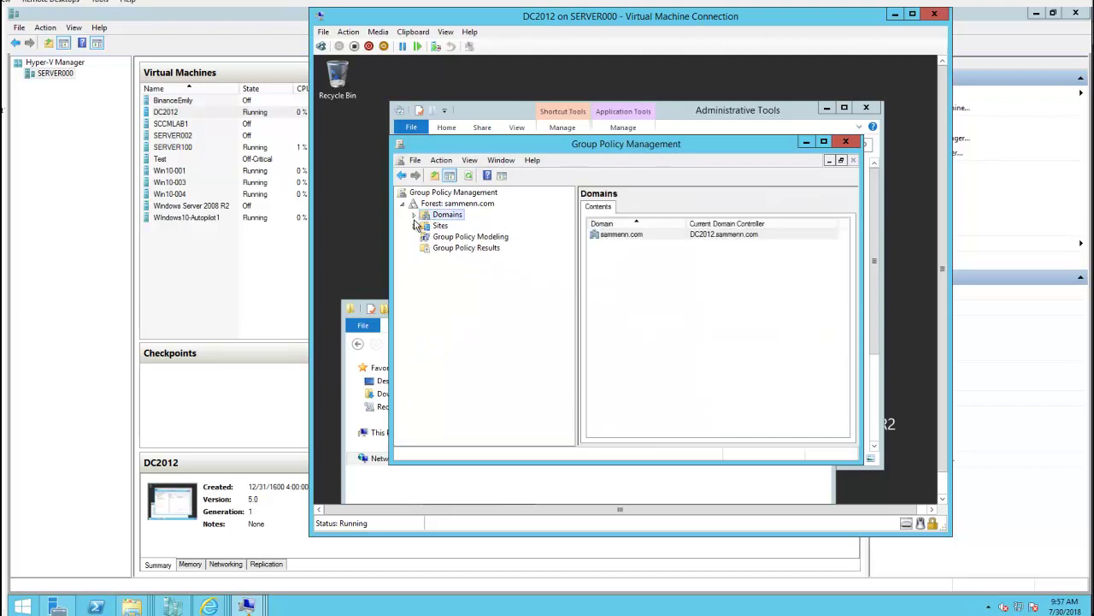
{"action": "left_click", "coordinate": [413, 215]}
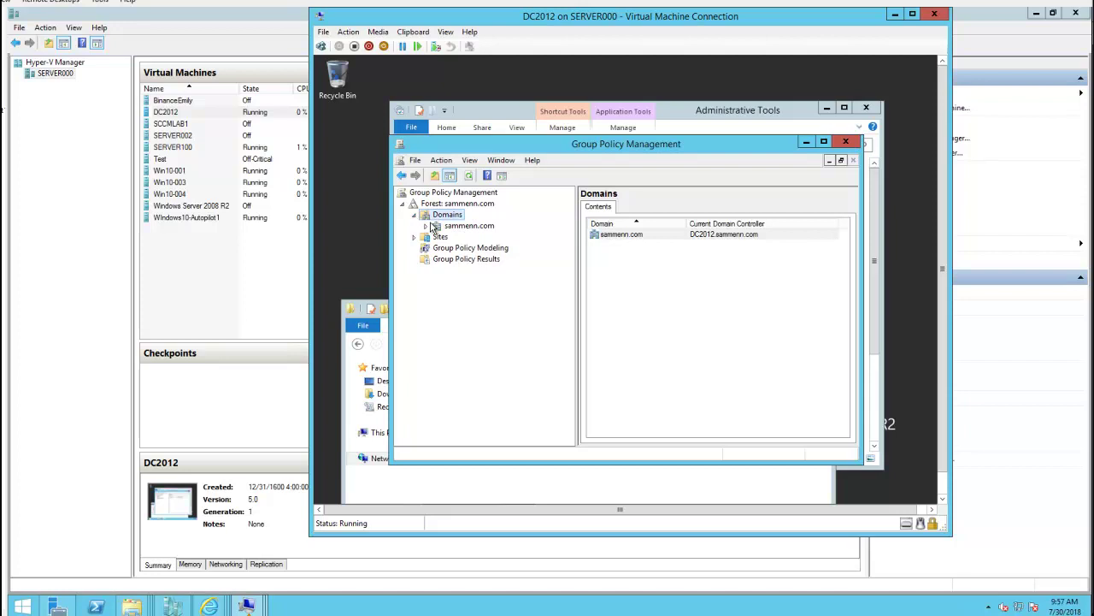
{"action": "left_click", "coordinate": [425, 226]}
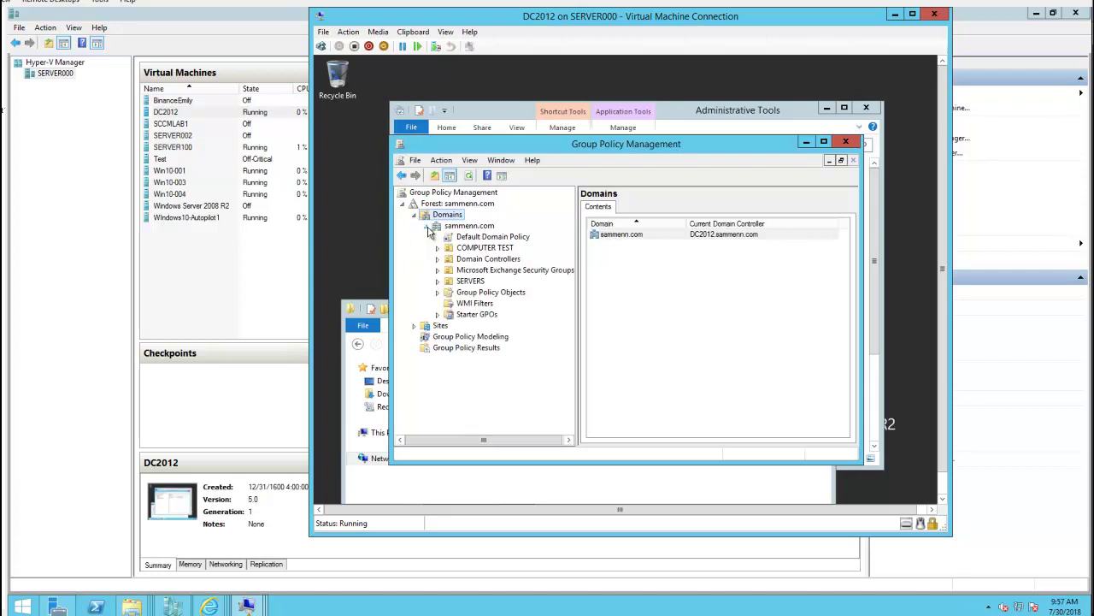
{"action": "left_click", "coordinate": [485, 248]}
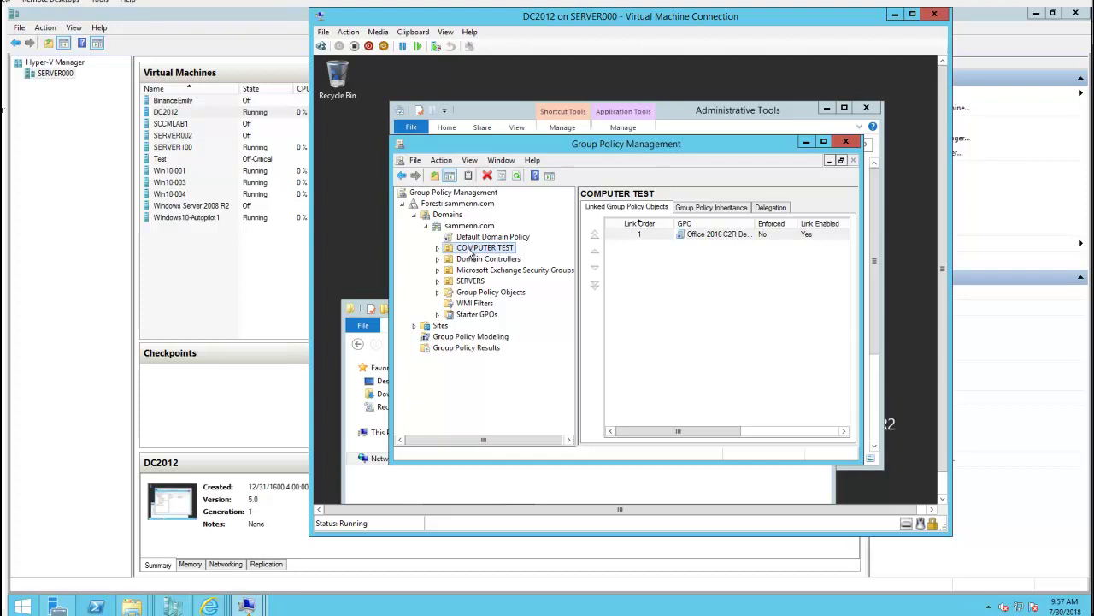
Delete the Office 2016 GPO link from COMPUTER TEST and confirm.
{"action": "right_click", "coordinate": [718, 237]}
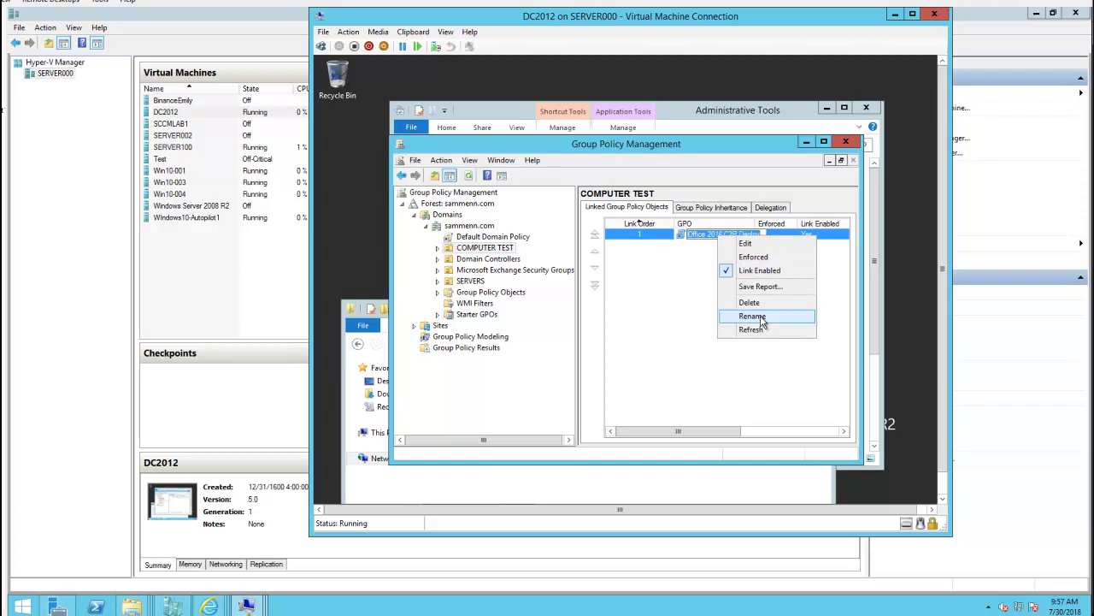
{"action": "left_click", "coordinate": [753, 303]}
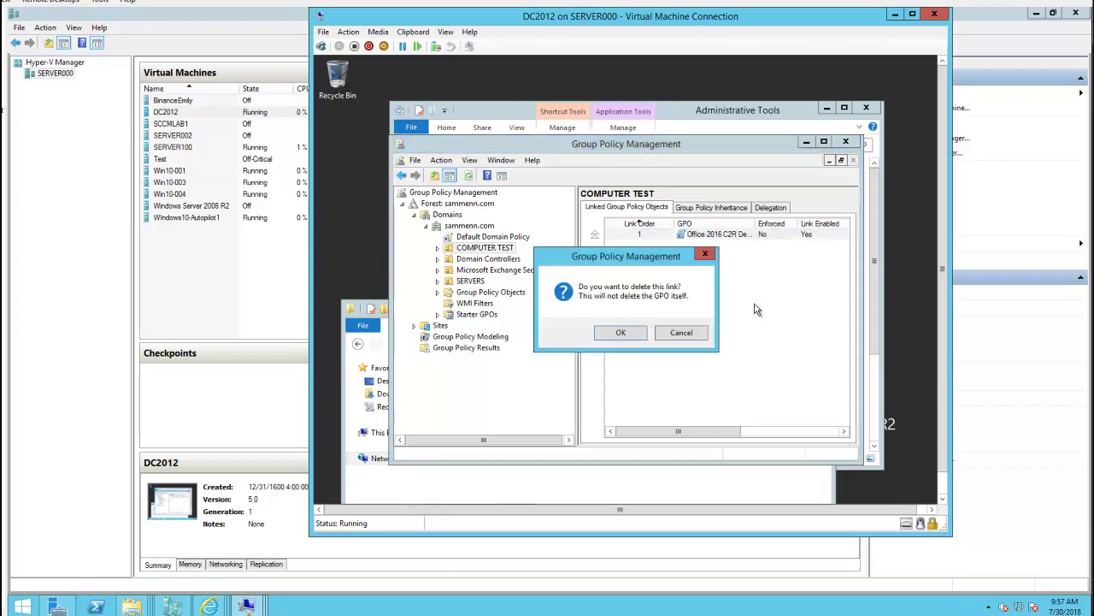
{"action": "left_click", "coordinate": [629, 332]}
{"action": "left_click", "coordinate": [474, 249]}
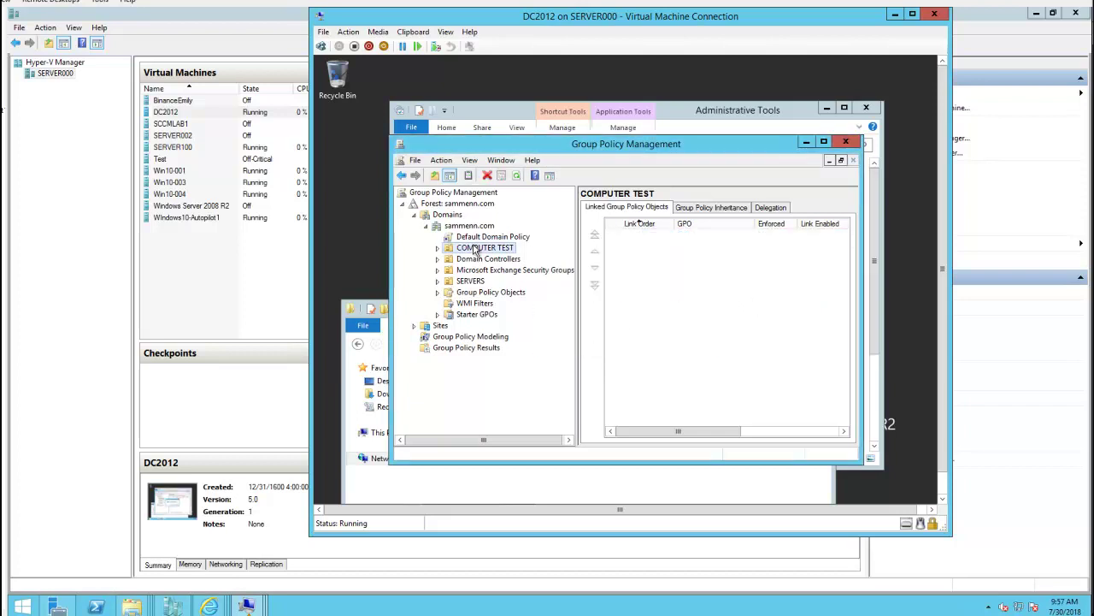
Create a GPO named Deploy Office2016 linked to the COMPUTER TEST OU.
{"action": "right_click", "coordinate": [477, 251]}
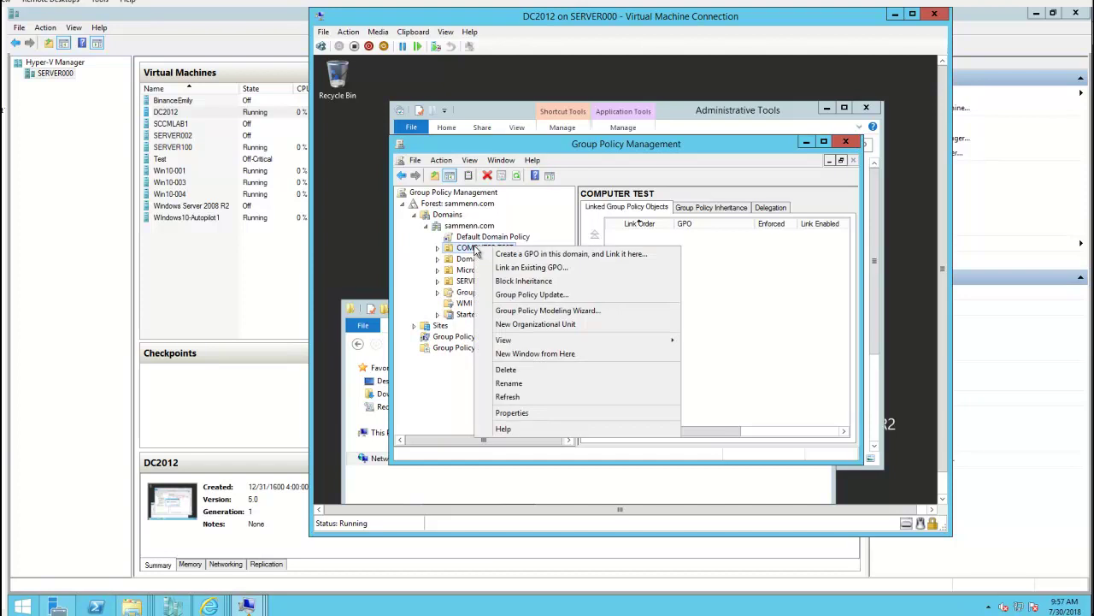
{"action": "left_click", "coordinate": [568, 259]}
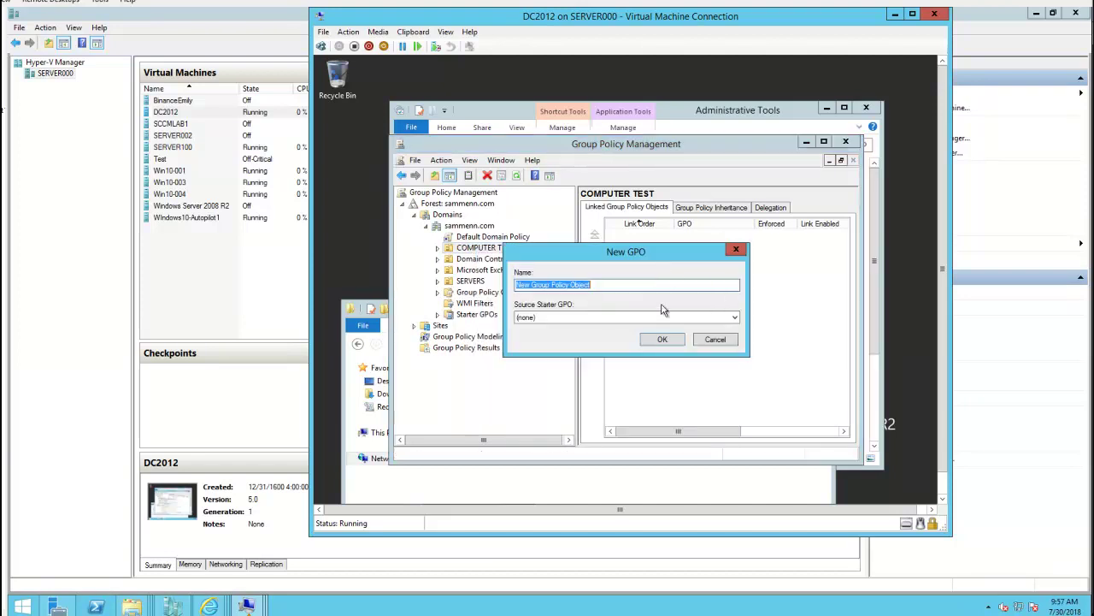
{"action": "type", "text": "Deploy Office2016"}
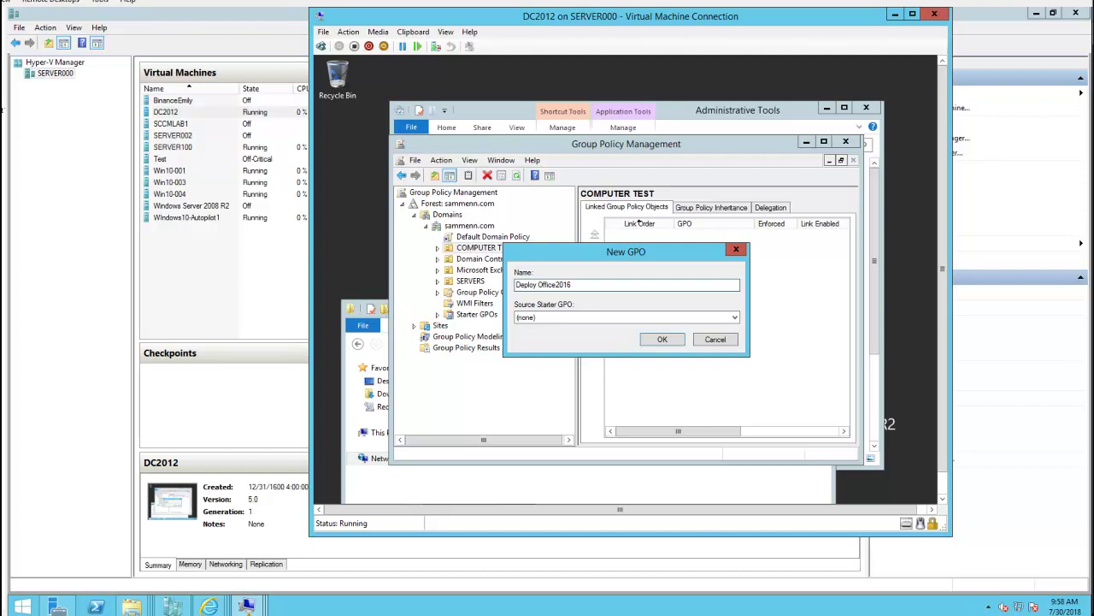
{"action": "left_click", "coordinate": [664, 339]}
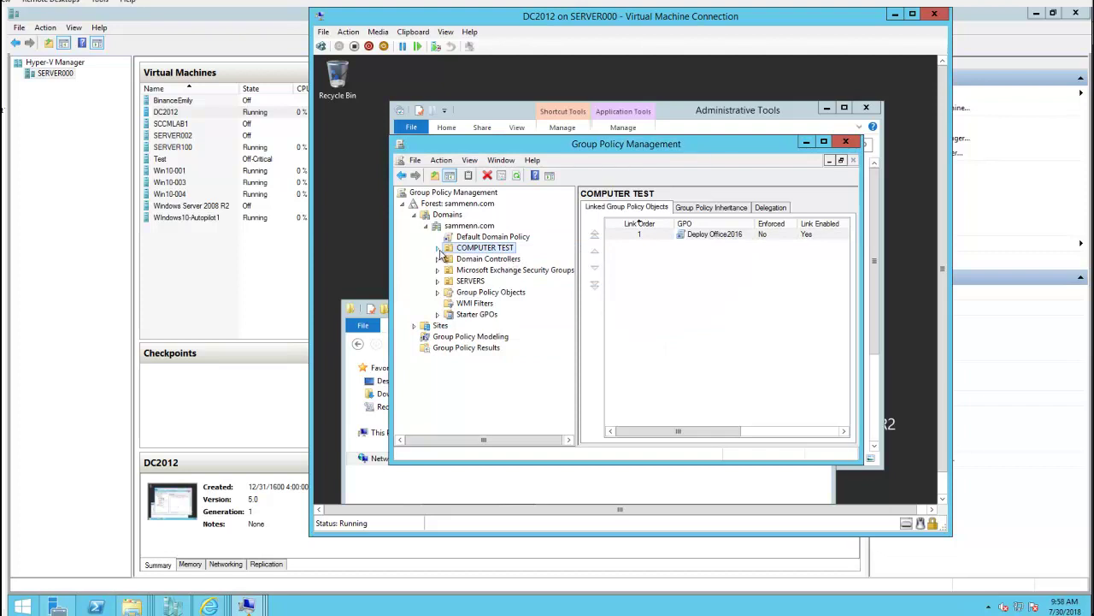
Open the Deploy Office2016 GPO link under COMPUTER TEST for editing.
{"action": "left_click", "coordinate": [711, 236]}
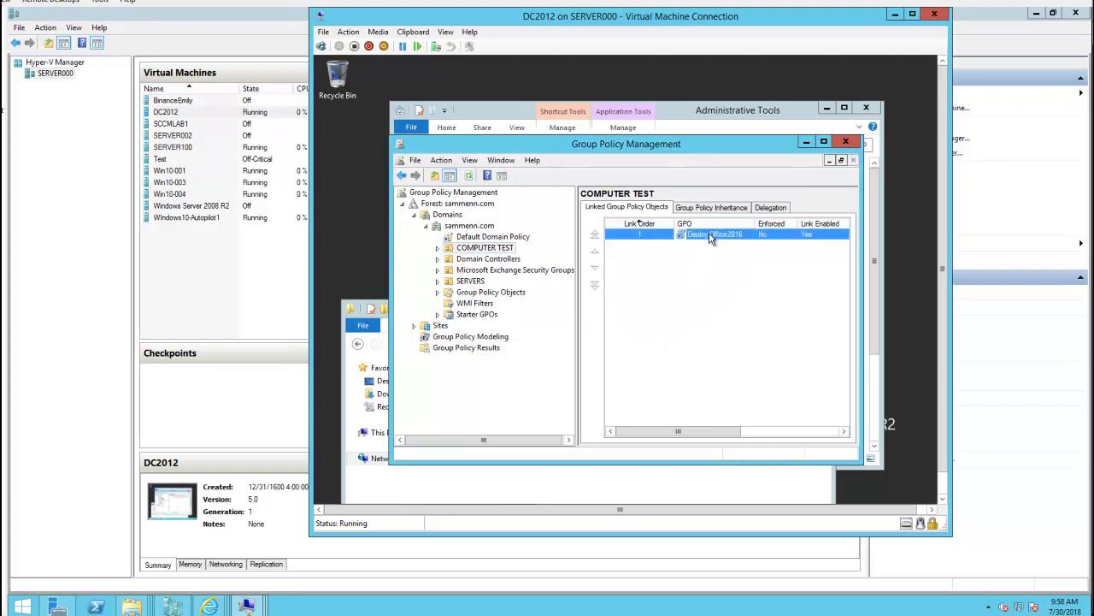
{"action": "right_click", "coordinate": [710, 238]}
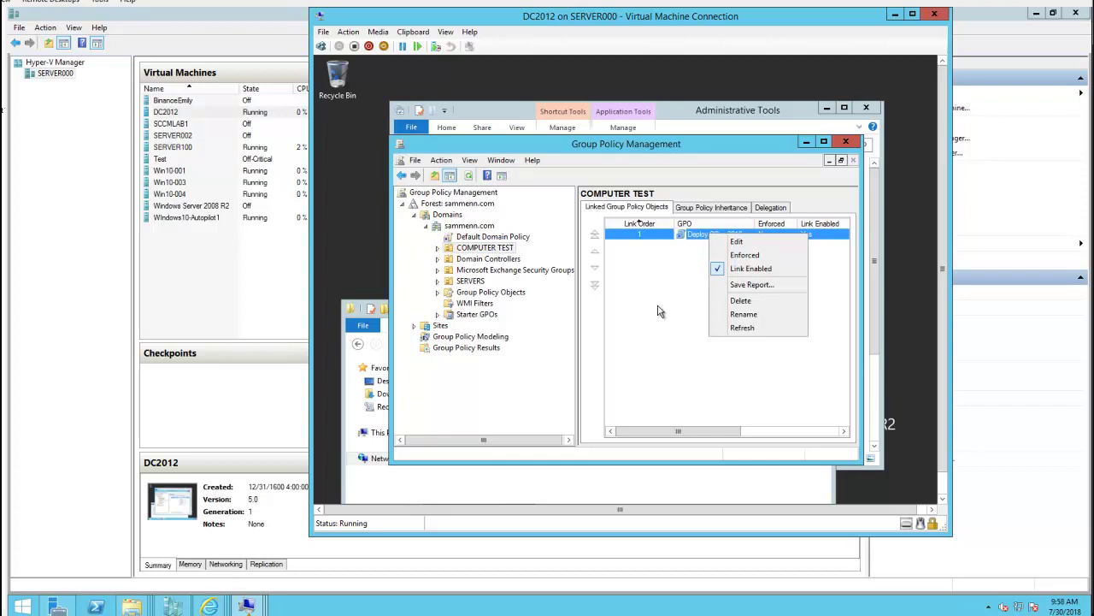
{"action": "left_click", "coordinate": [439, 248]}
{"action": "left_click", "coordinate": [494, 259]}
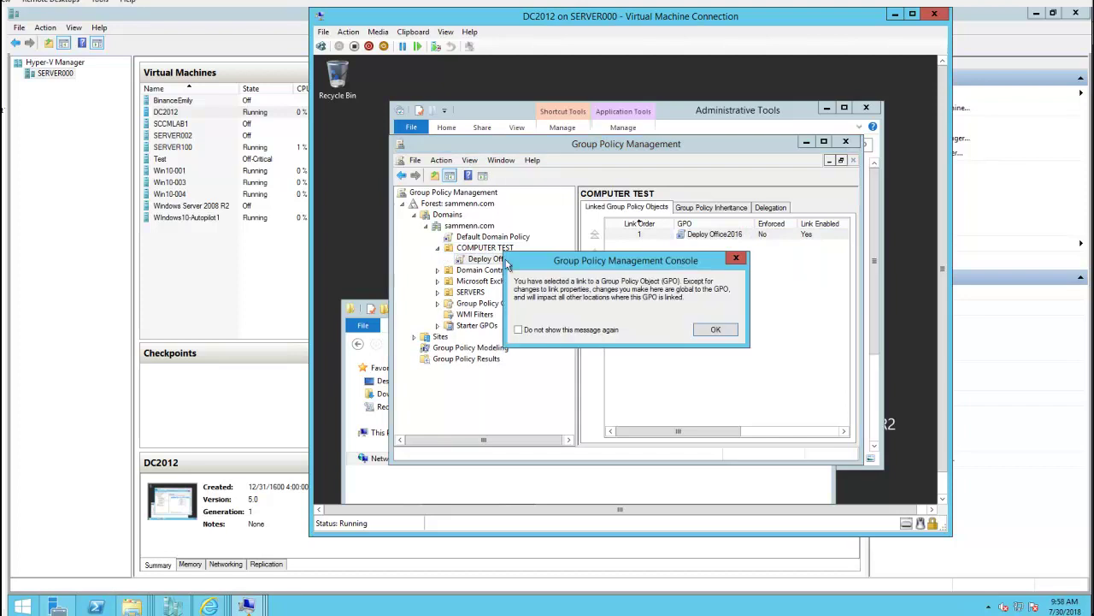
{"action": "left_click", "coordinate": [712, 329]}
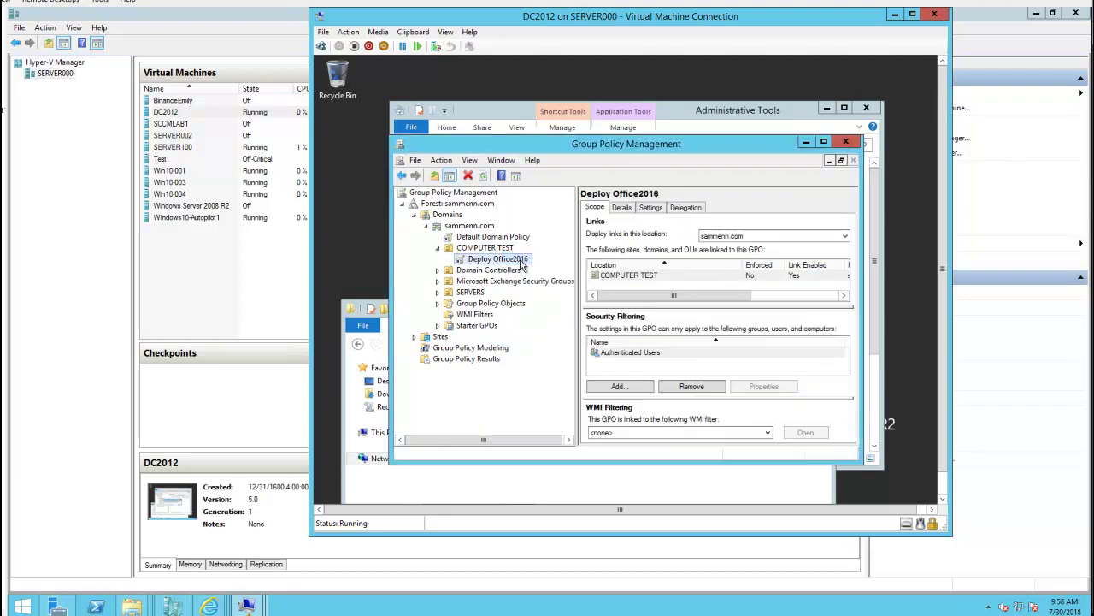
{"action": "right_click", "coordinate": [522, 265]}
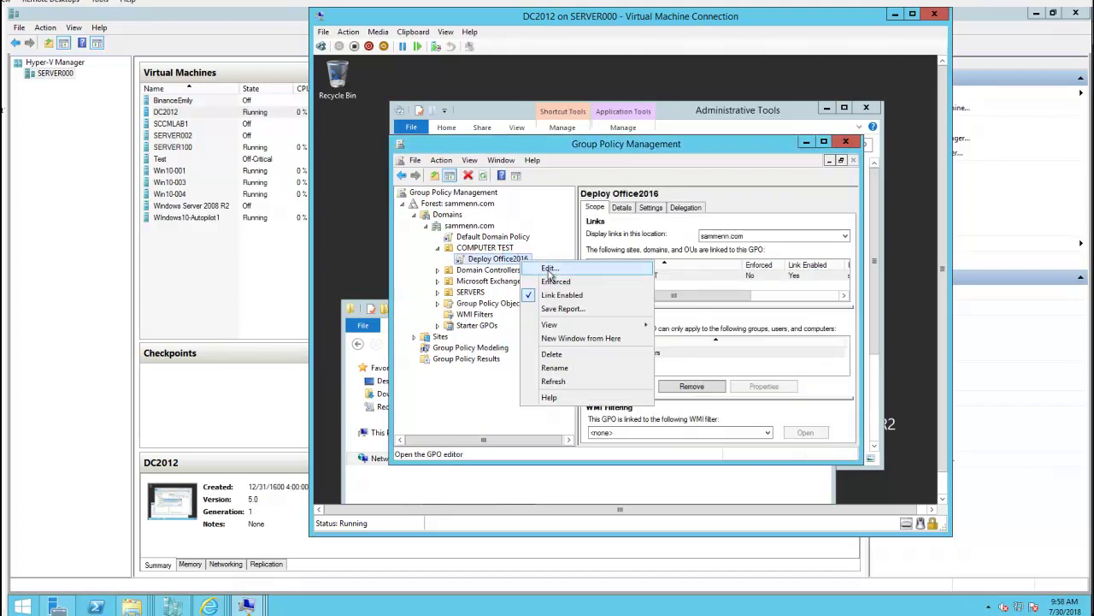
{"action": "left_click", "coordinate": [548, 269]}
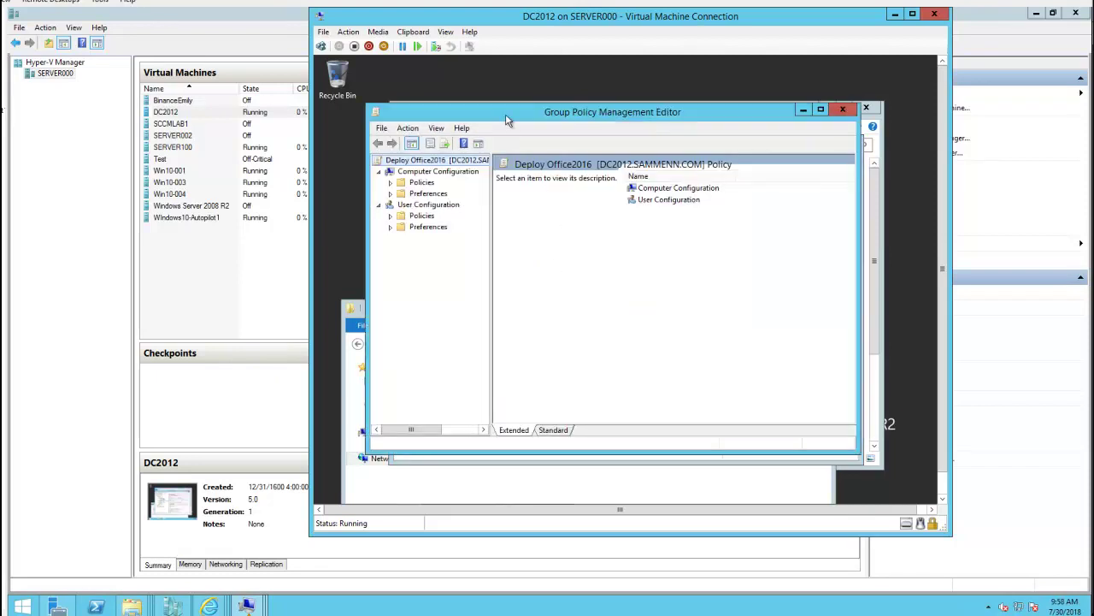
Expand Computer Configuration Policies > Windows Settings, maximize the editor, and select Scripts (Startup/Shutdown).
{"action": "left_click_drag", "start_coordinate": [511, 117], "coordinate": [516, 117]}
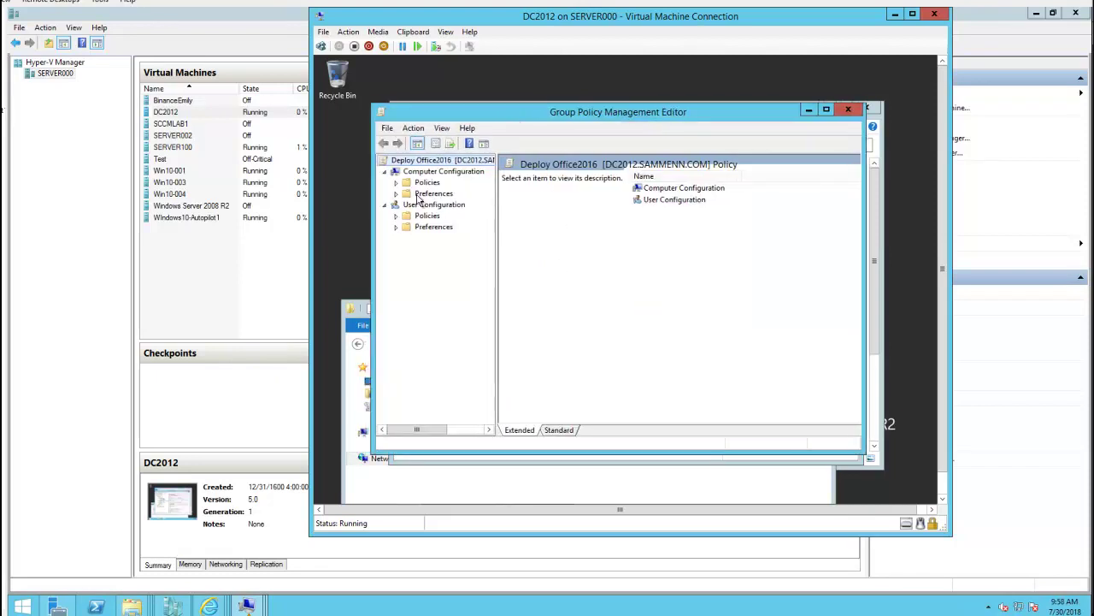
{"action": "left_click", "coordinate": [397, 183]}
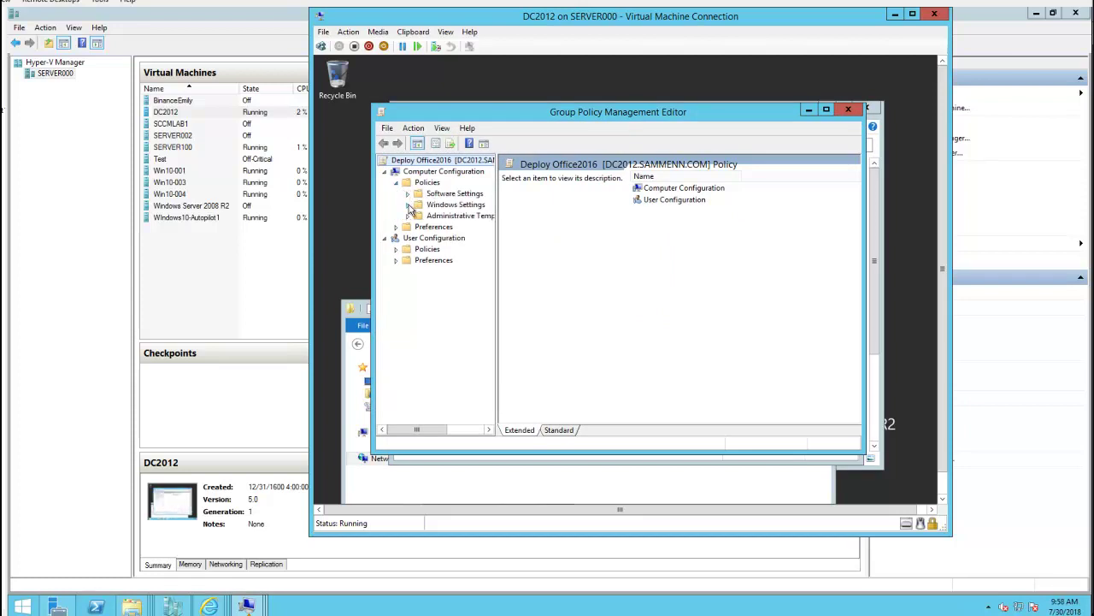
{"action": "left_click", "coordinate": [408, 204]}
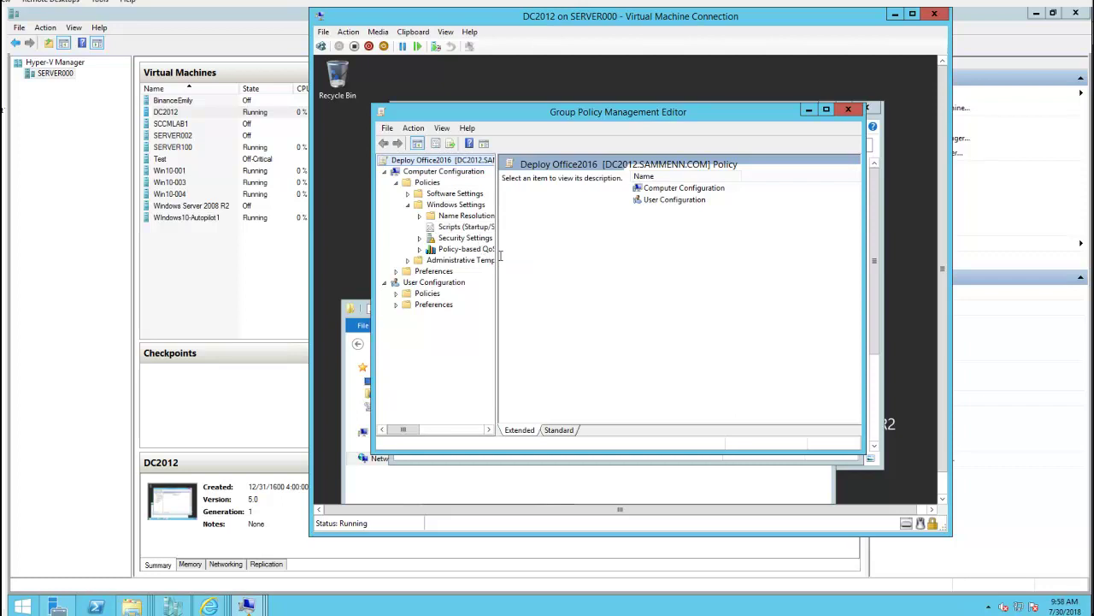
{"action": "left_click_drag", "start_coordinate": [496, 253], "coordinate": [597, 253]}
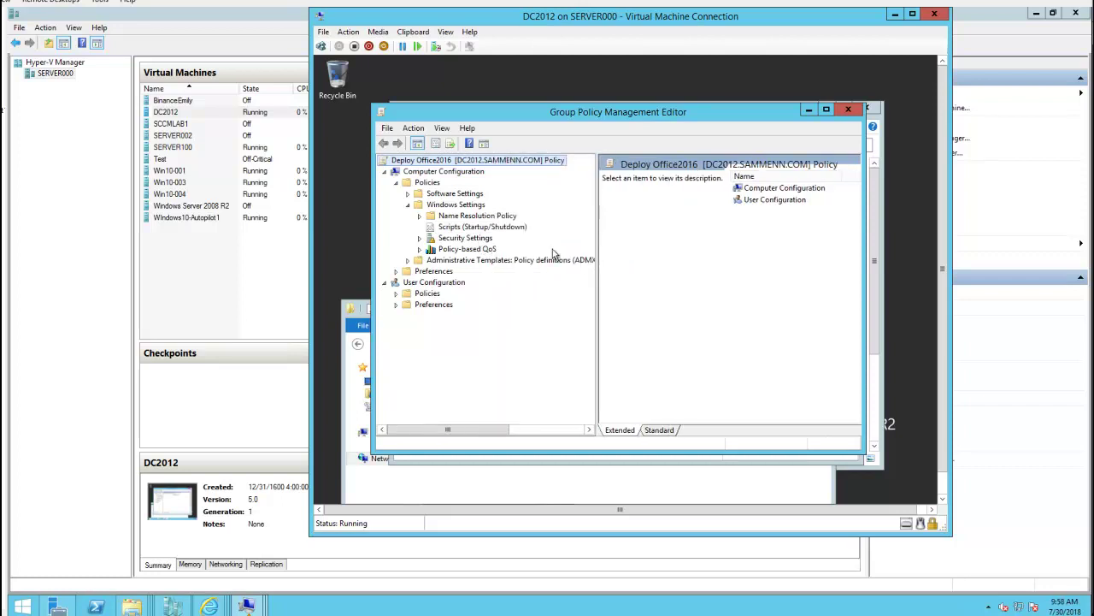
{"action": "left_click", "coordinate": [826, 110]}
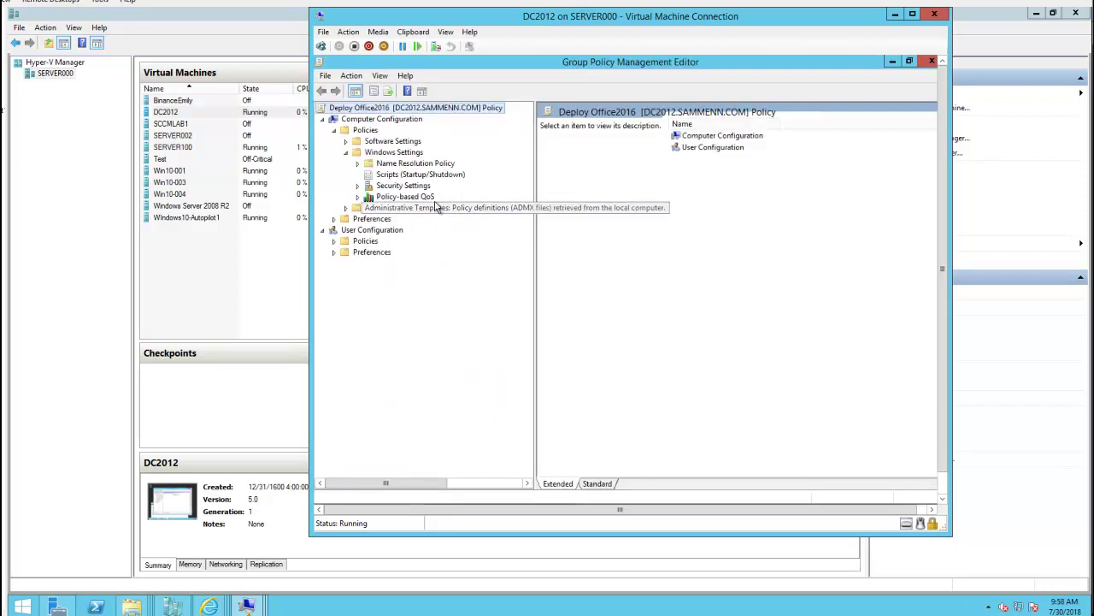
{"action": "left_click", "coordinate": [411, 176]}
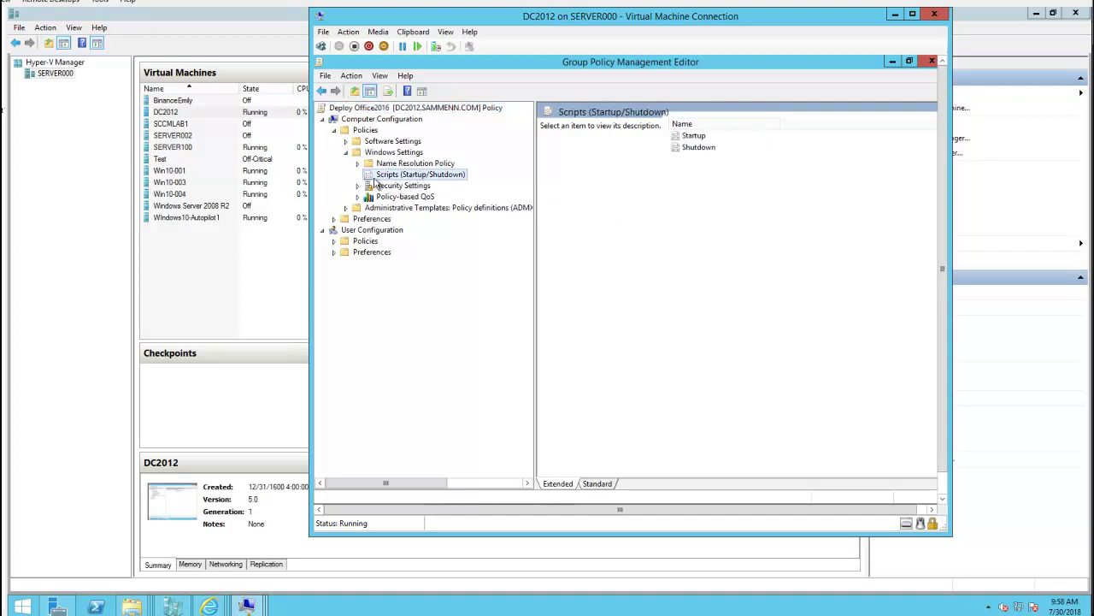
Open Startup properties, Add a Script, browse to the empty Startup folder, and close the Network window.
{"action": "left_click", "coordinate": [704, 139]}
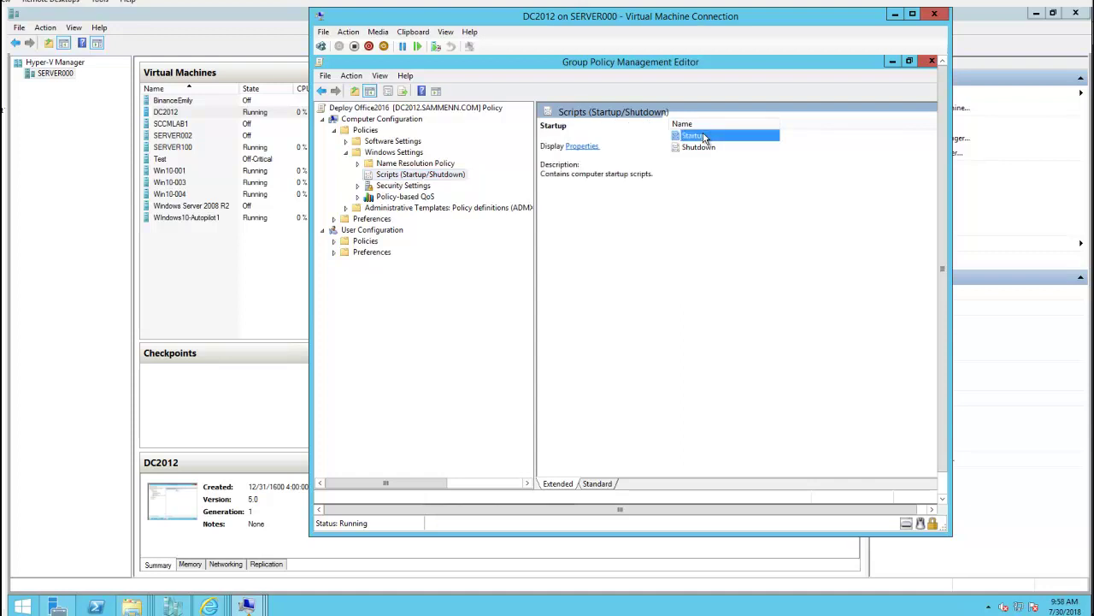
{"action": "double_click", "coordinate": [705, 139]}
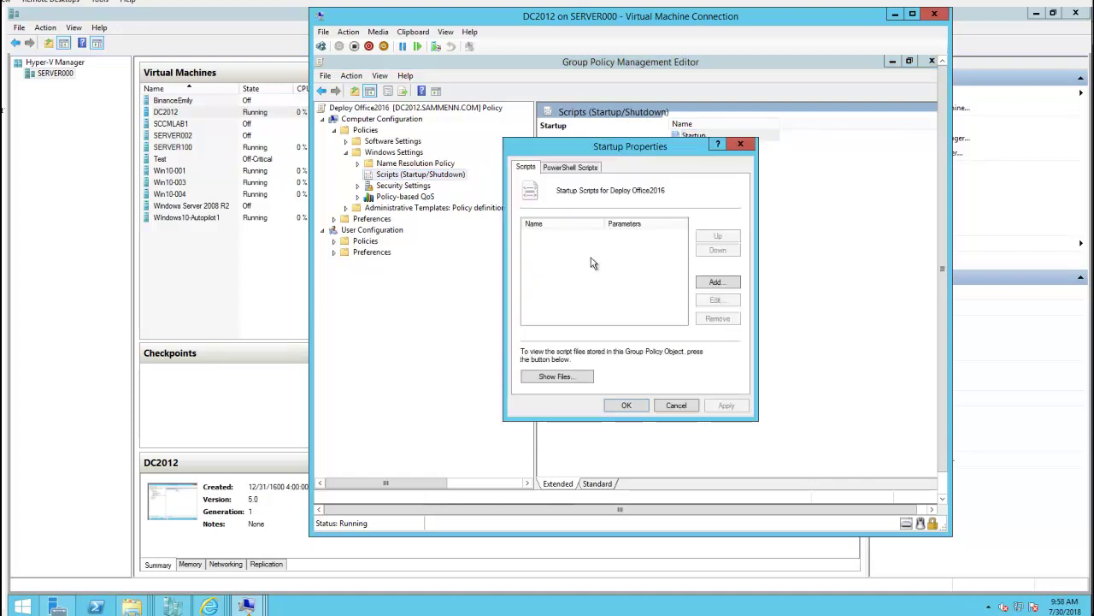
{"action": "left_click", "coordinate": [716, 282]}
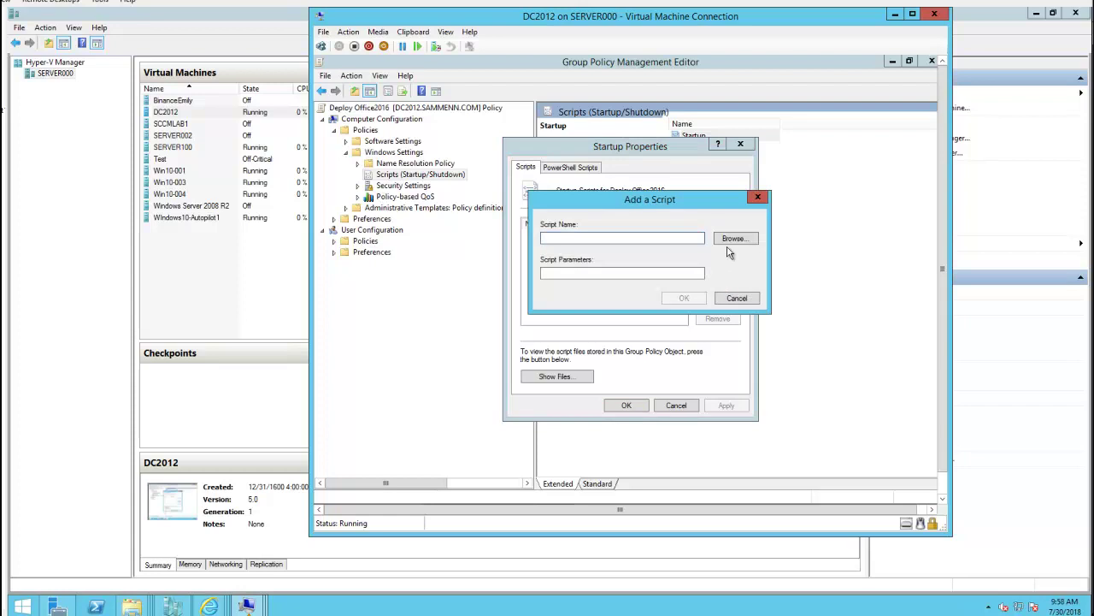
{"action": "left_click", "coordinate": [732, 240]}
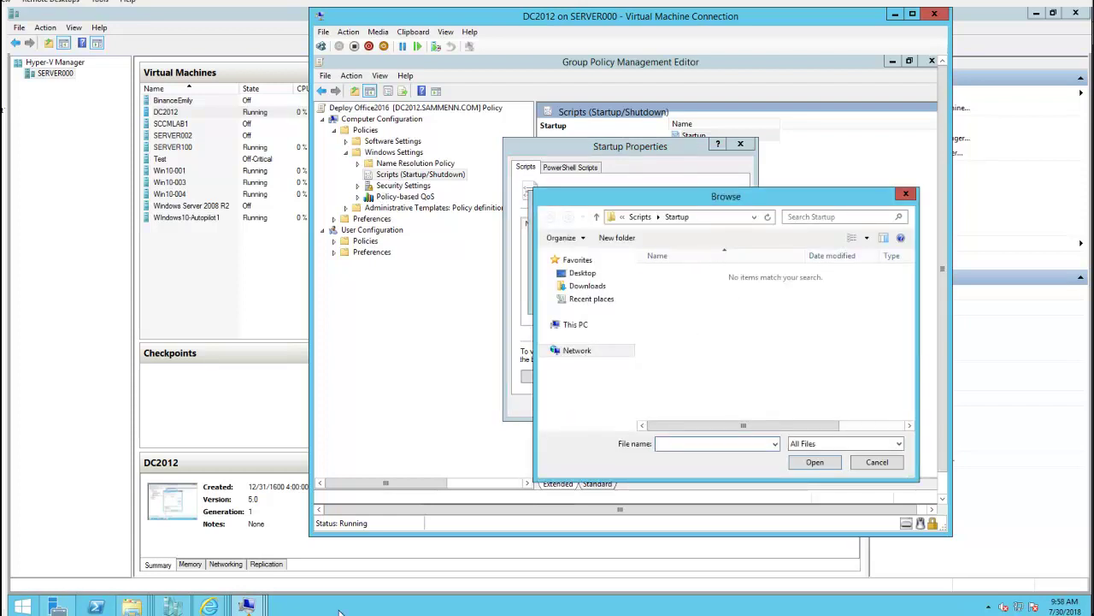
{"action": "mouse_move", "coordinate": [142, 605]}
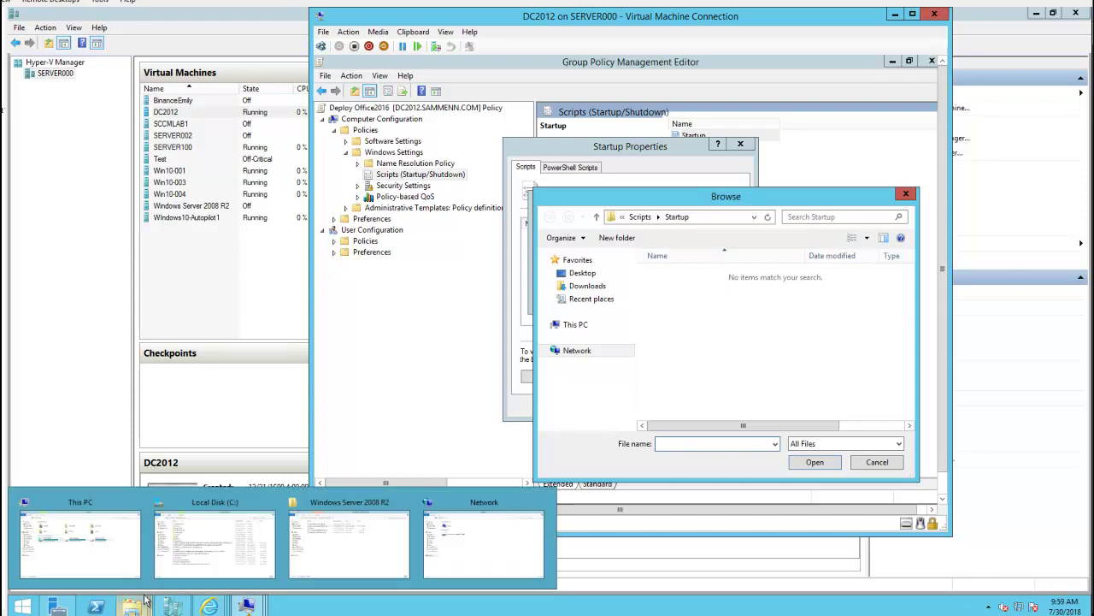
{"action": "left_click", "coordinate": [479, 567]}
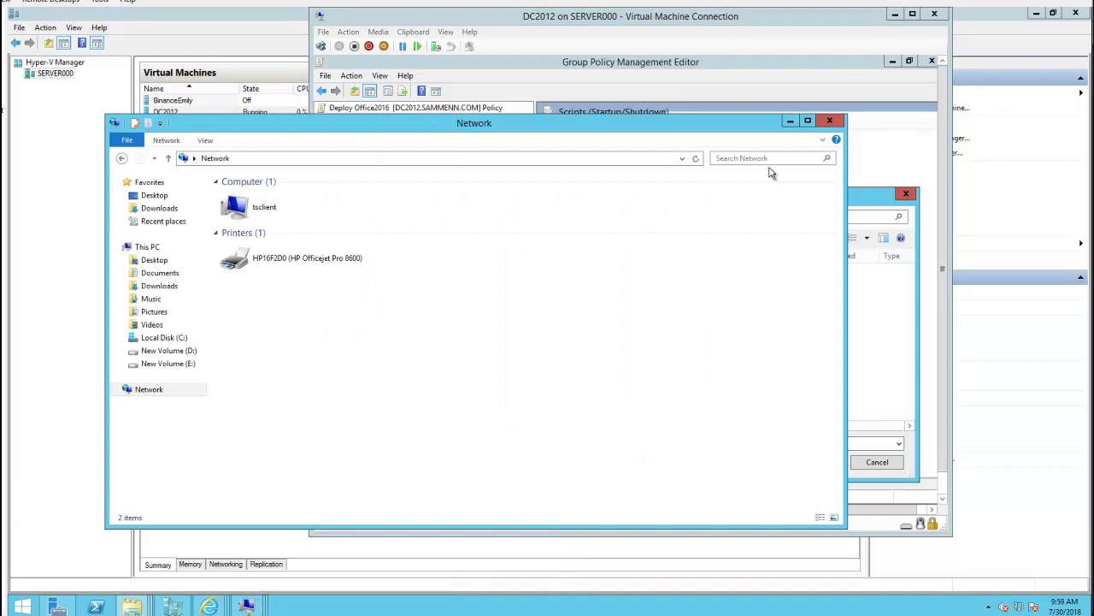
{"action": "left_click", "coordinate": [829, 124]}
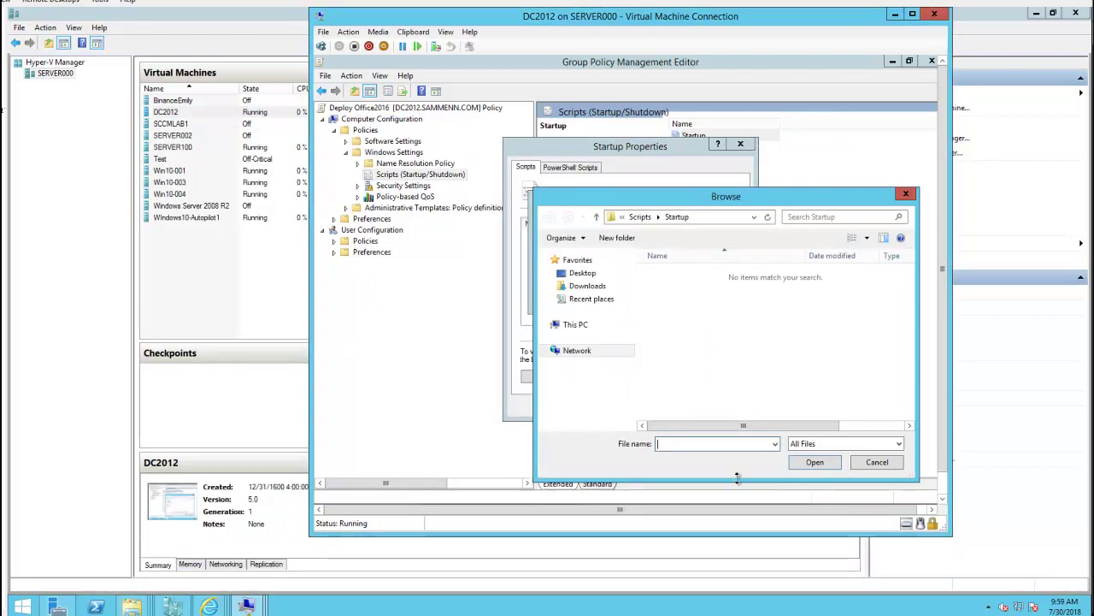
Copy Install Office365.bat from the OfficeC2R2016 folder into the policy's Startup scripts folder.
{"action": "left_click", "coordinate": [943, 499]}
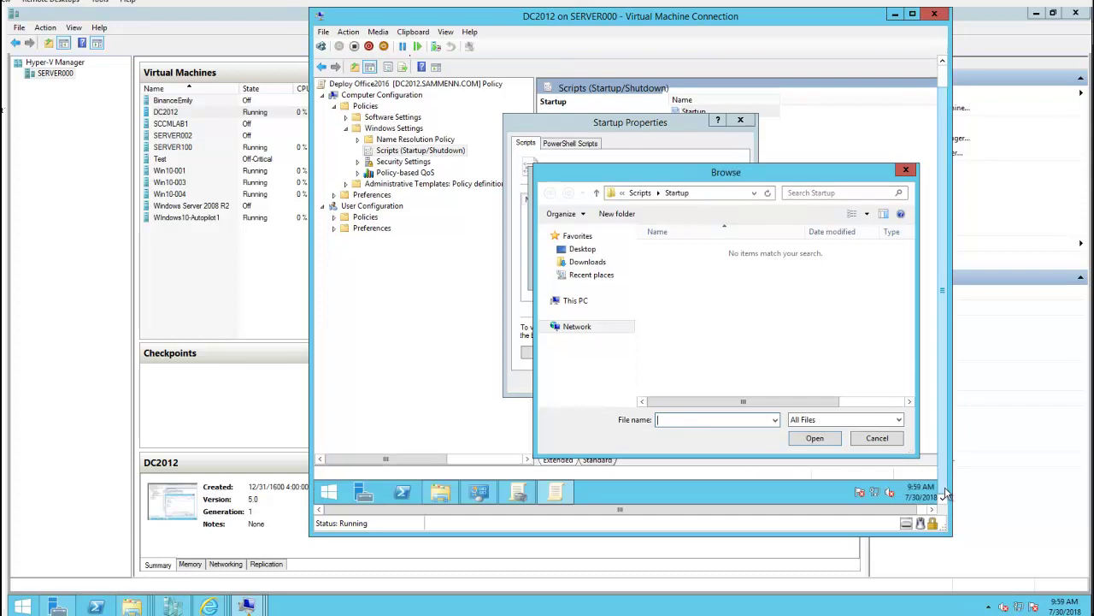
{"action": "left_click", "coordinate": [438, 498]}
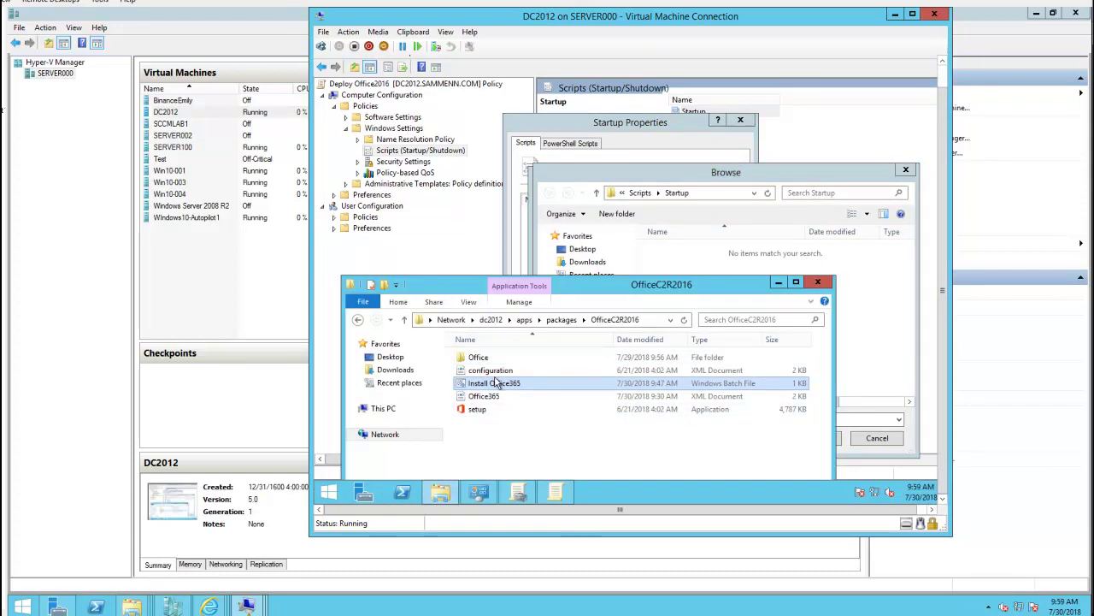
{"action": "left_click", "coordinate": [509, 409]}
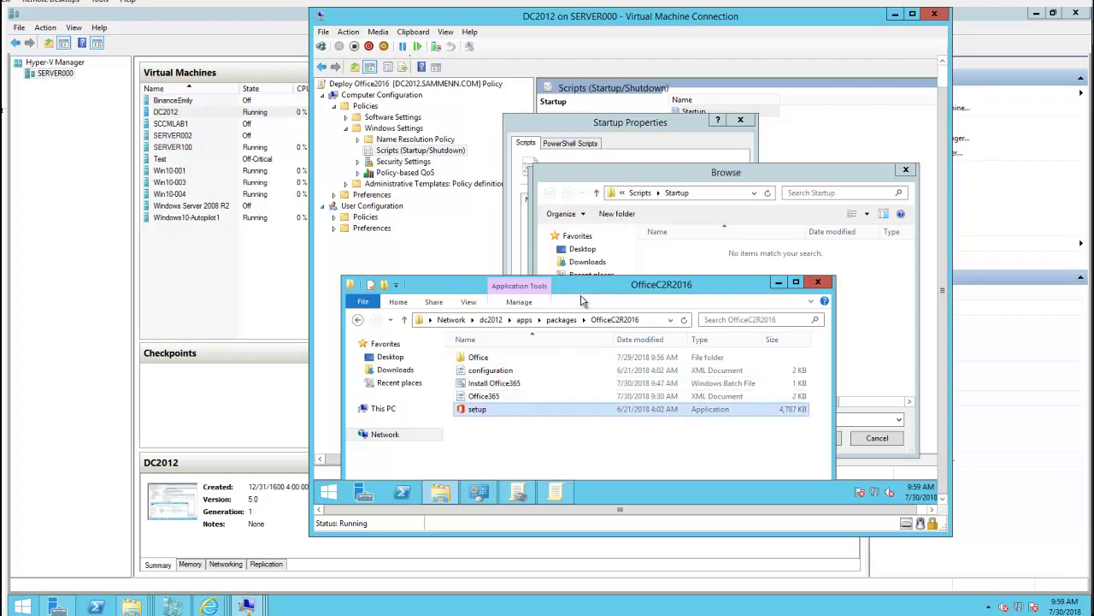
{"action": "left_click_drag", "start_coordinate": [548, 284], "coordinate": [474, 71]}
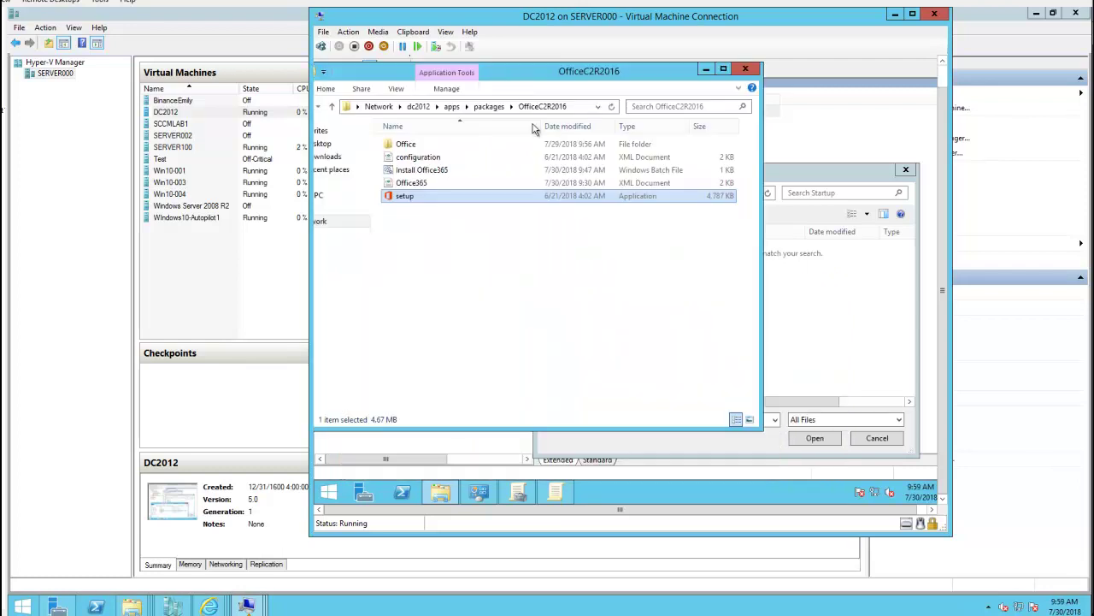
{"action": "left_click", "coordinate": [448, 170]}
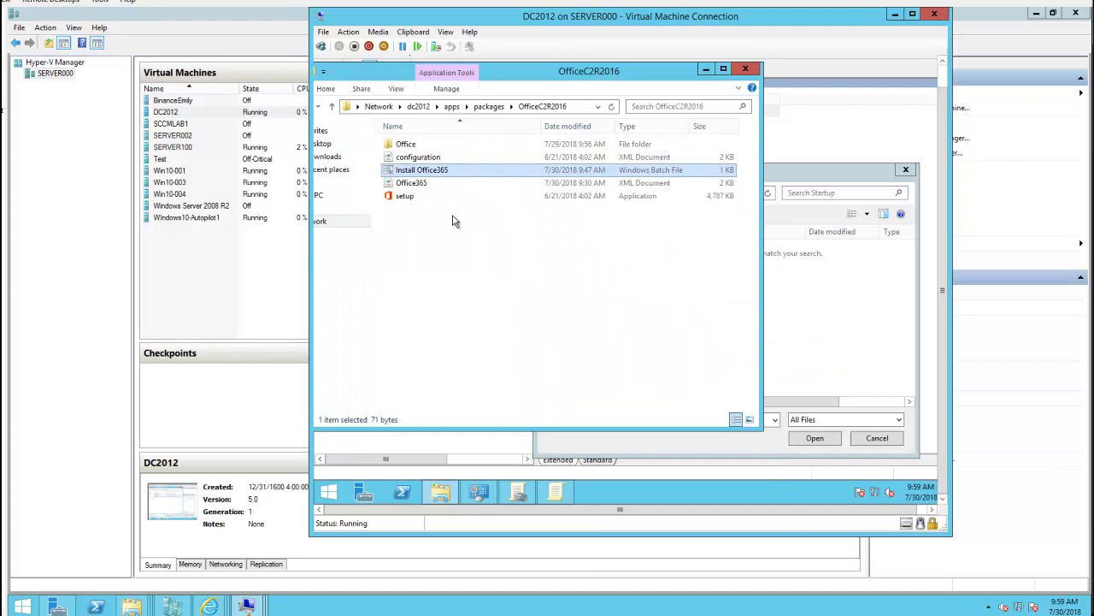
{"action": "left_click_drag", "start_coordinate": [455, 171], "coordinate": [819, 315]}
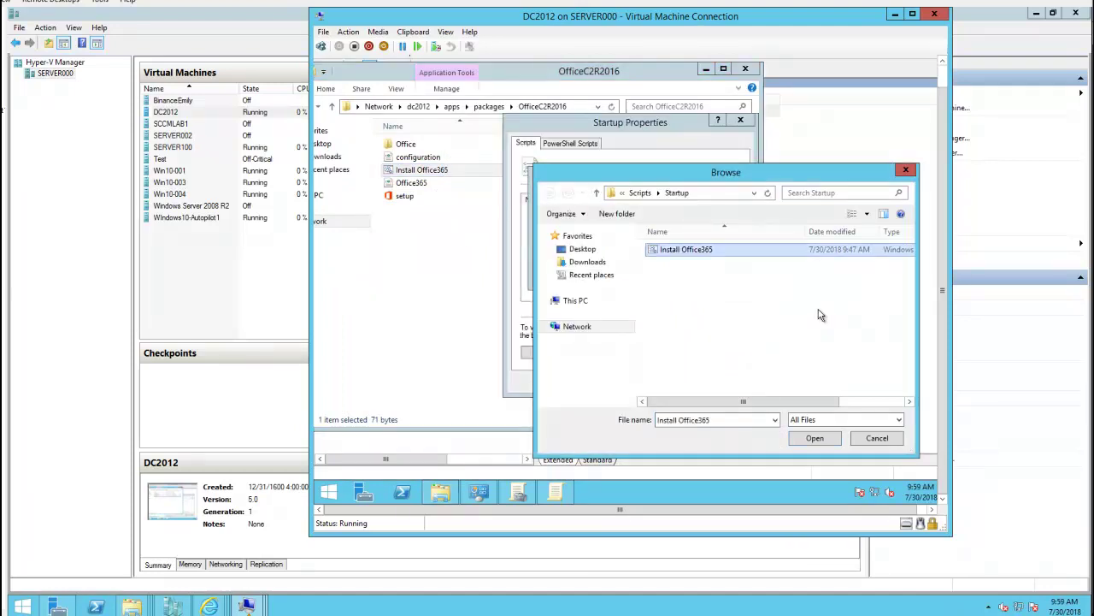
Select Install Office365 as the script and confirm adding it to Startup.
{"action": "left_click", "coordinate": [813, 438]}
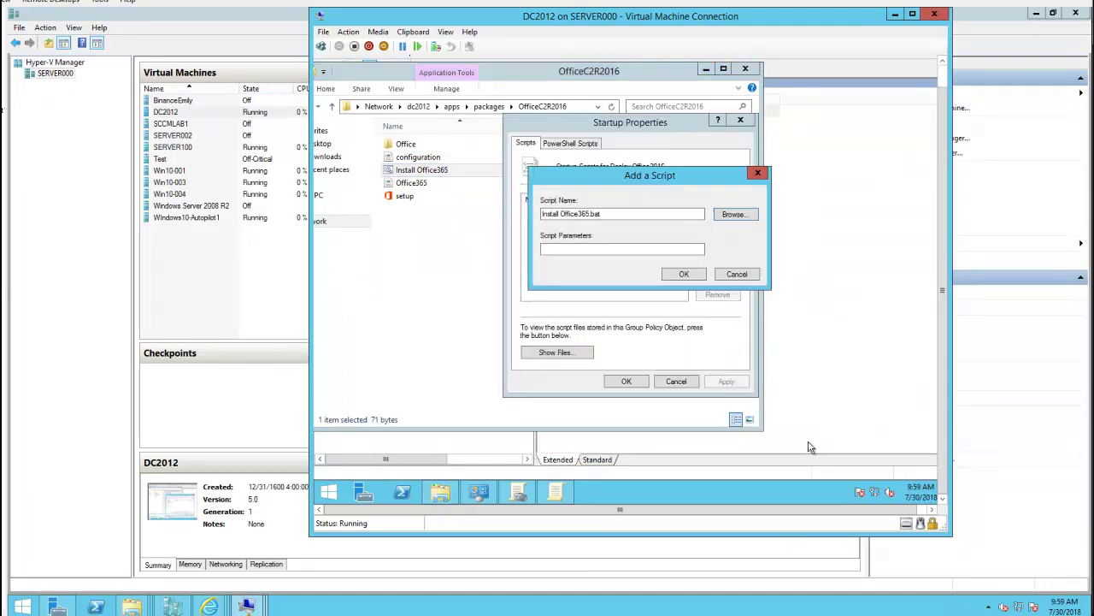
{"action": "left_click", "coordinate": [636, 215]}
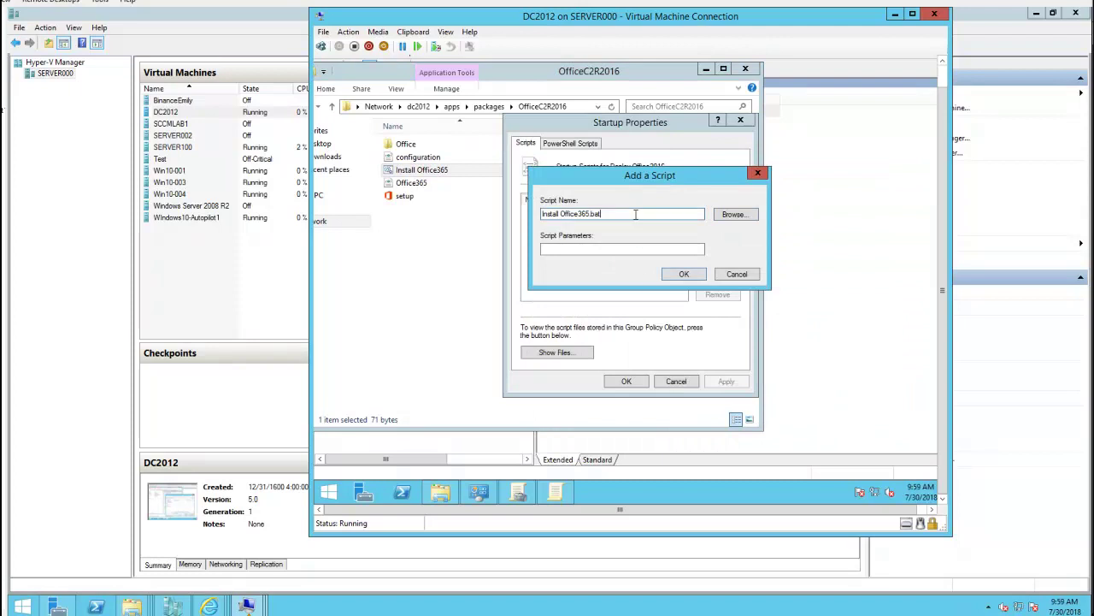
{"action": "left_click", "coordinate": [683, 275]}
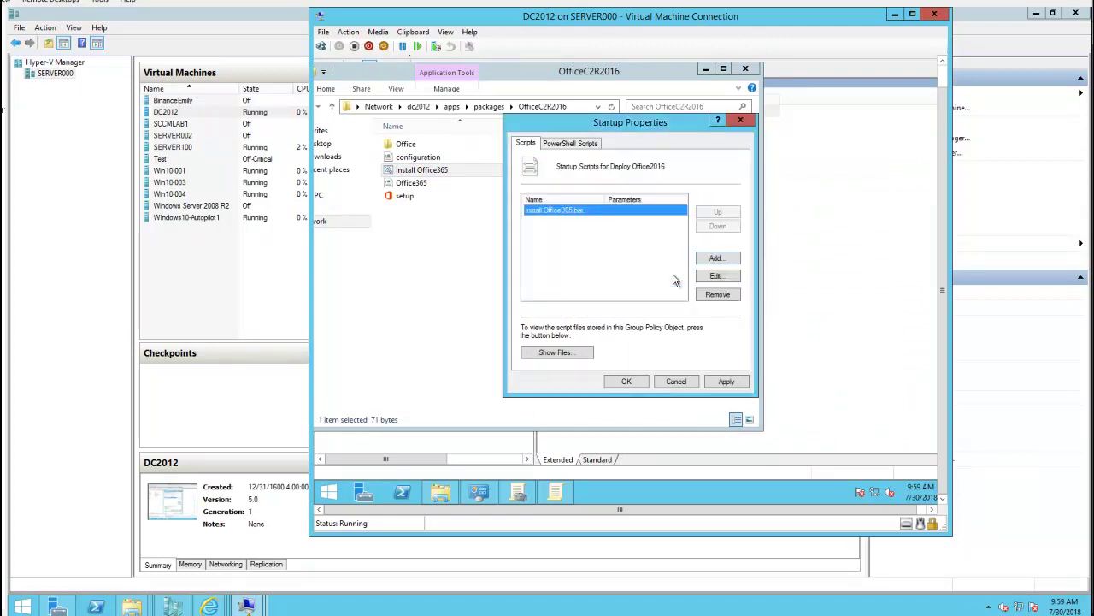
Save the new startup script, minimize the OfficeC2R2016 folder, and check the Startup entry without changes.
{"action": "left_click", "coordinate": [726, 382]}
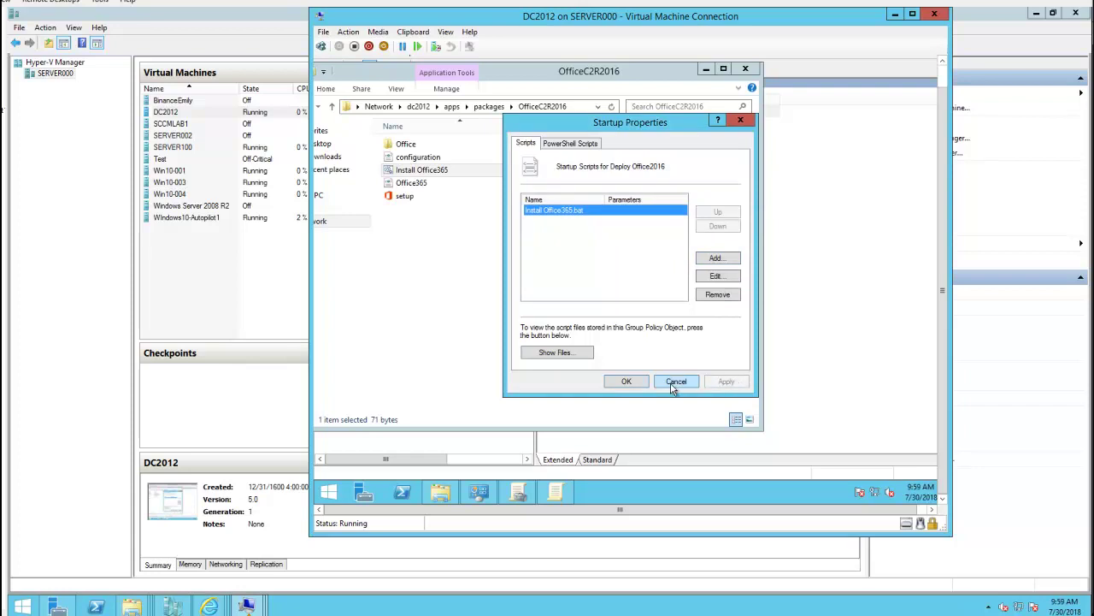
{"action": "left_click", "coordinate": [619, 382]}
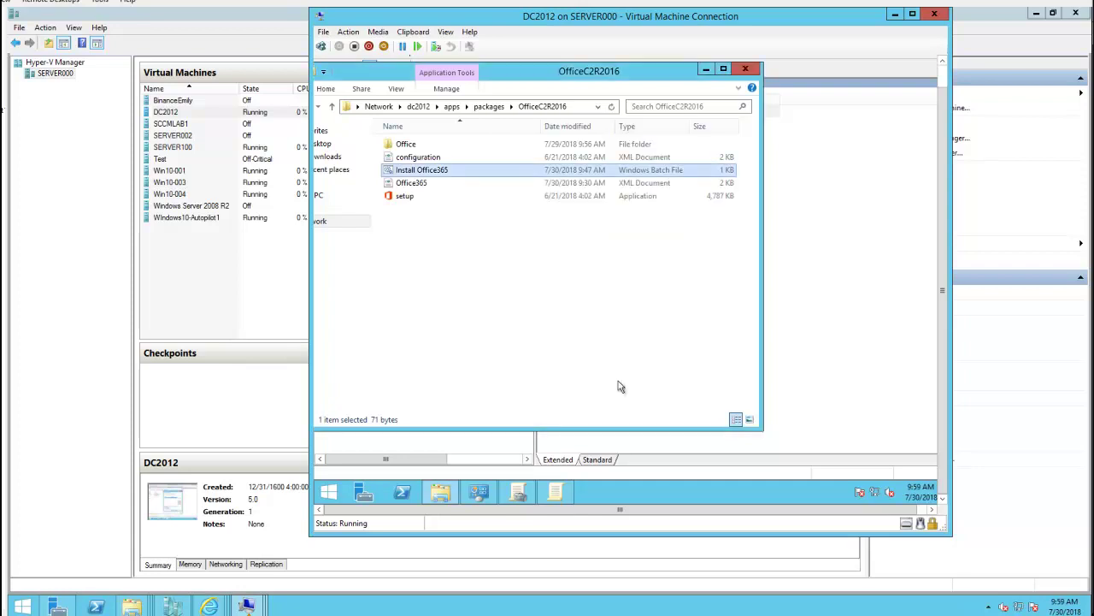
{"action": "left_click", "coordinate": [707, 69]}
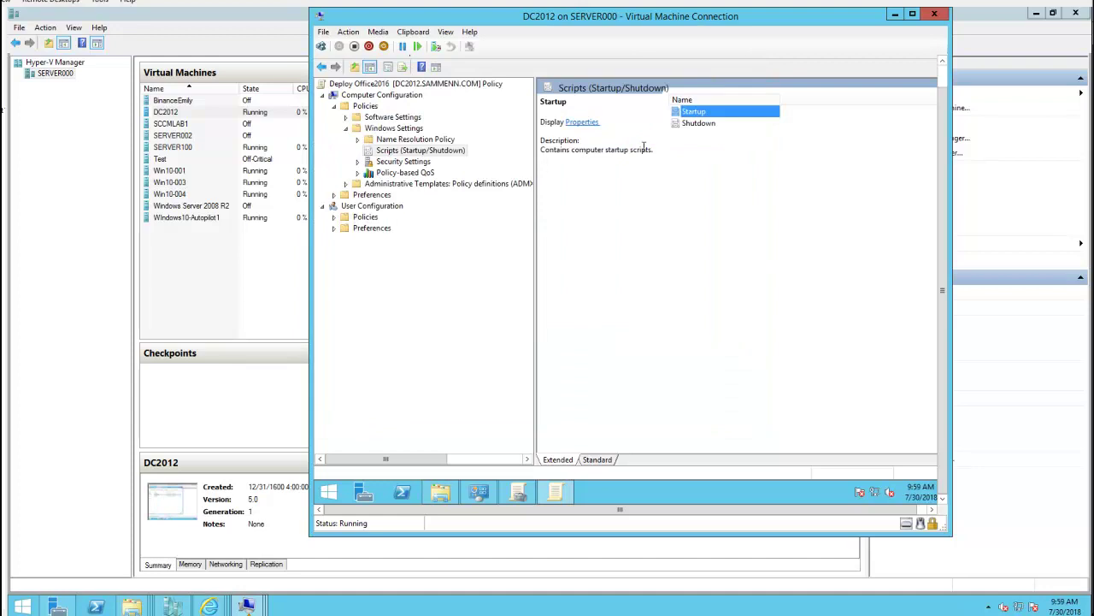
{"action": "double_click", "coordinate": [731, 118]}
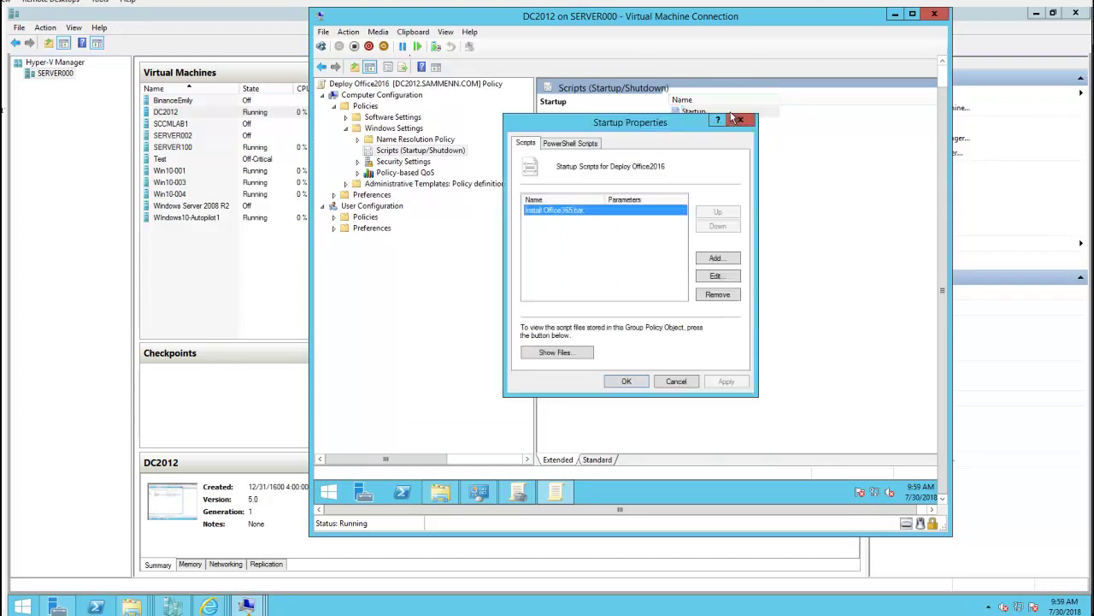
{"action": "left_click", "coordinate": [675, 381]}
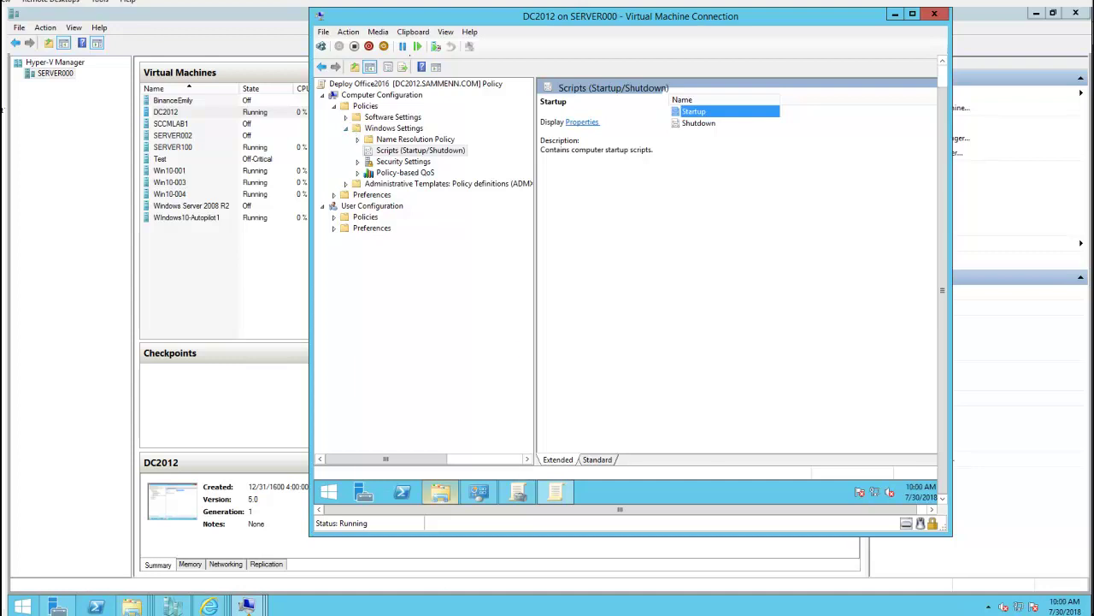
{"action": "mouse_move", "coordinate": [440, 492]}
Expand Windows Settings > Security Settings > Local Policies and show Security Options.
{"action": "left_click", "coordinate": [346, 130]}
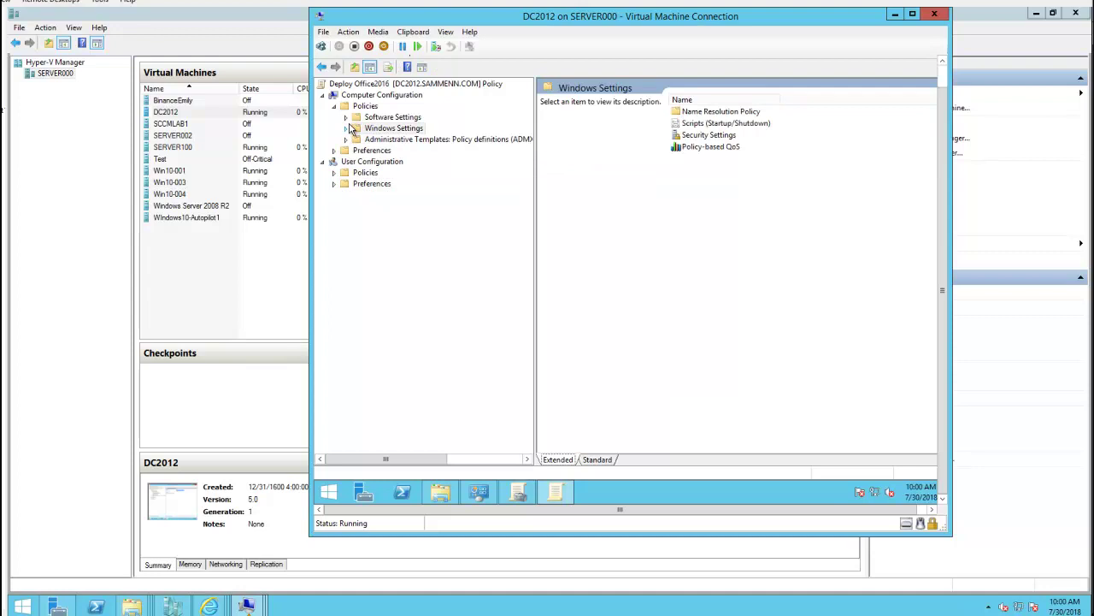
{"action": "left_click", "coordinate": [348, 129]}
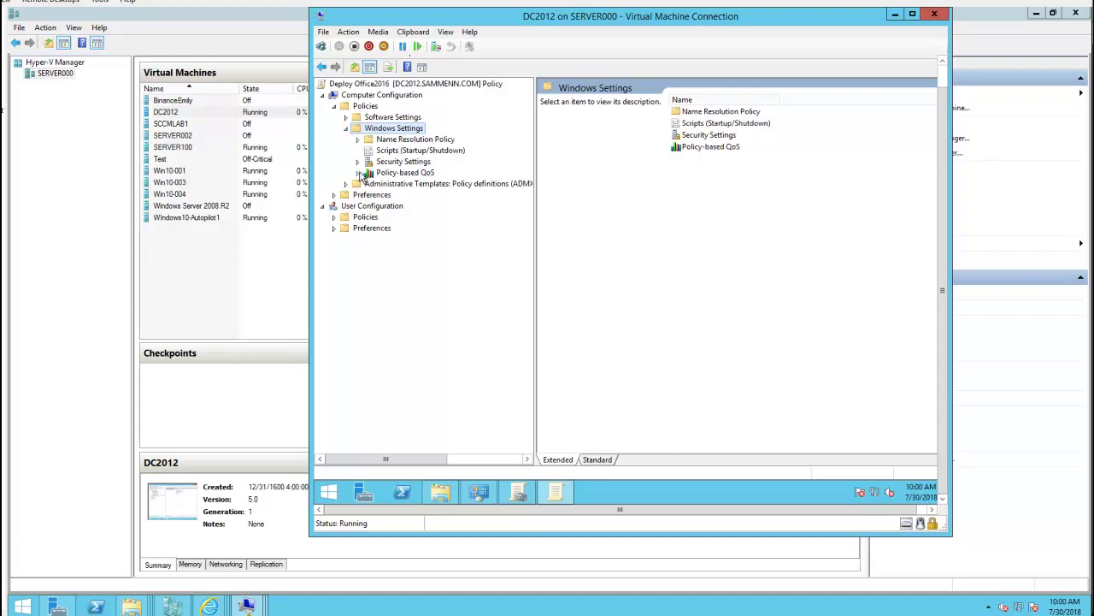
{"action": "left_click", "coordinate": [357, 162]}
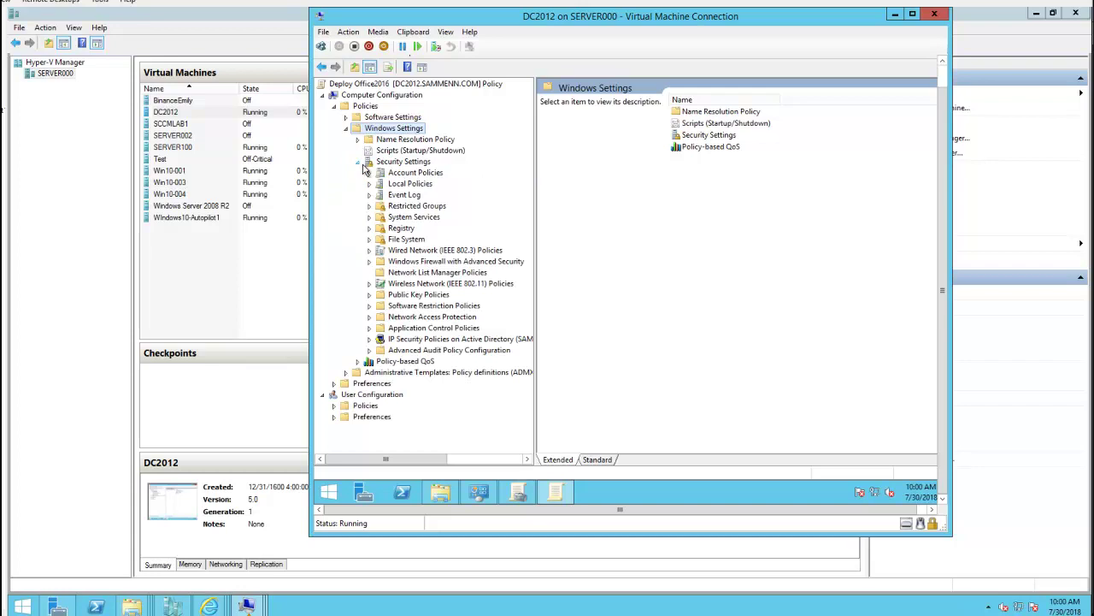
{"action": "left_click", "coordinate": [423, 186]}
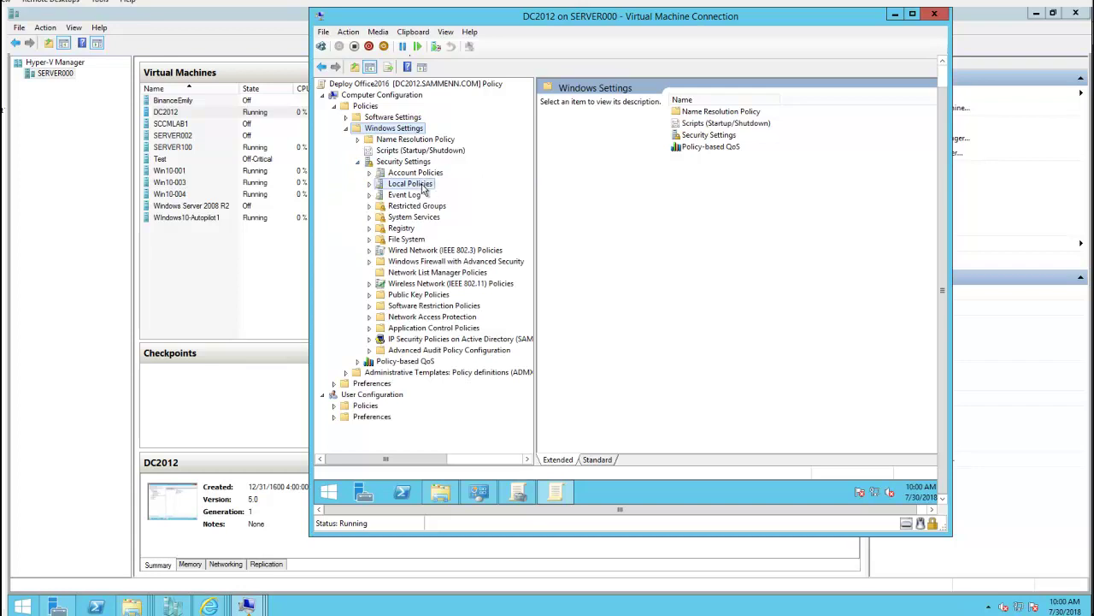
{"action": "left_click", "coordinate": [369, 184]}
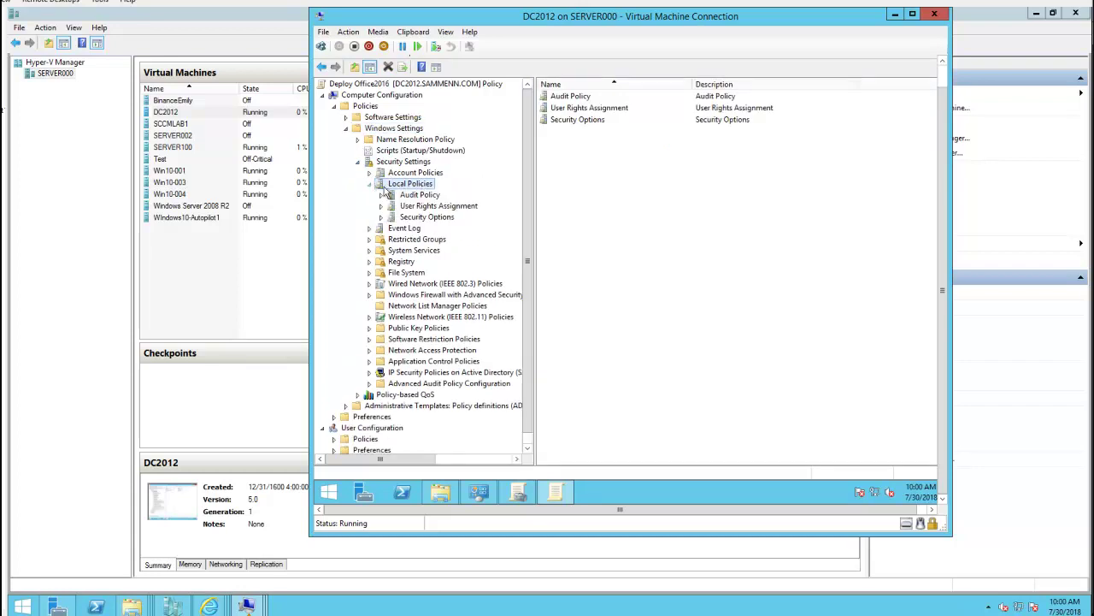
{"action": "left_click", "coordinate": [428, 217]}
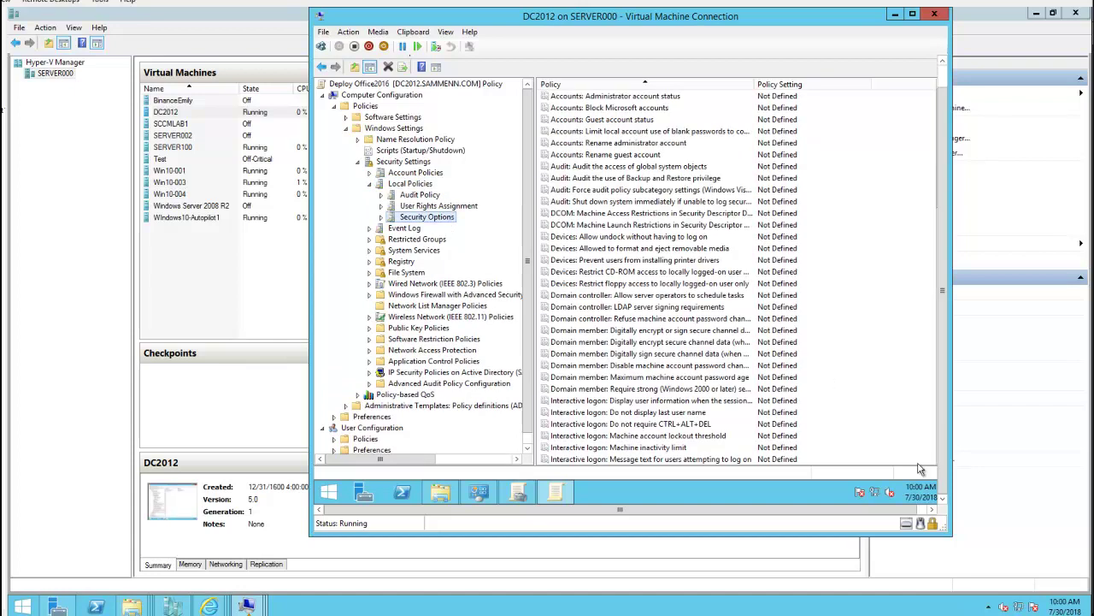
Scroll the Security Options list to the User Account Control policies and select the admin elevation prompt one.
{"action": "left_click", "coordinate": [889, 509]}
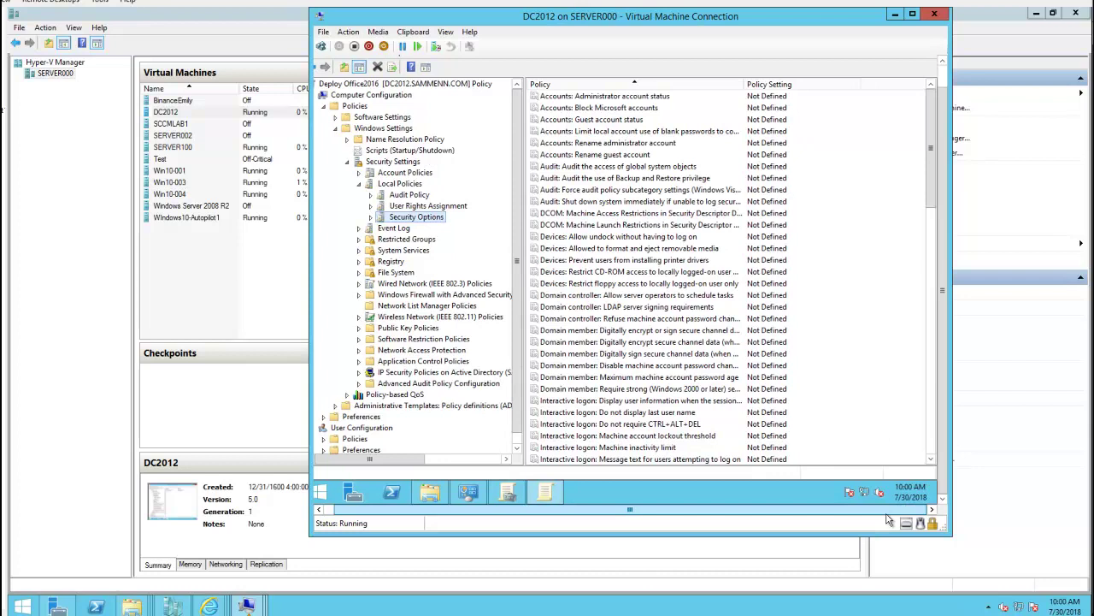
{"action": "left_click", "coordinate": [681, 353]}
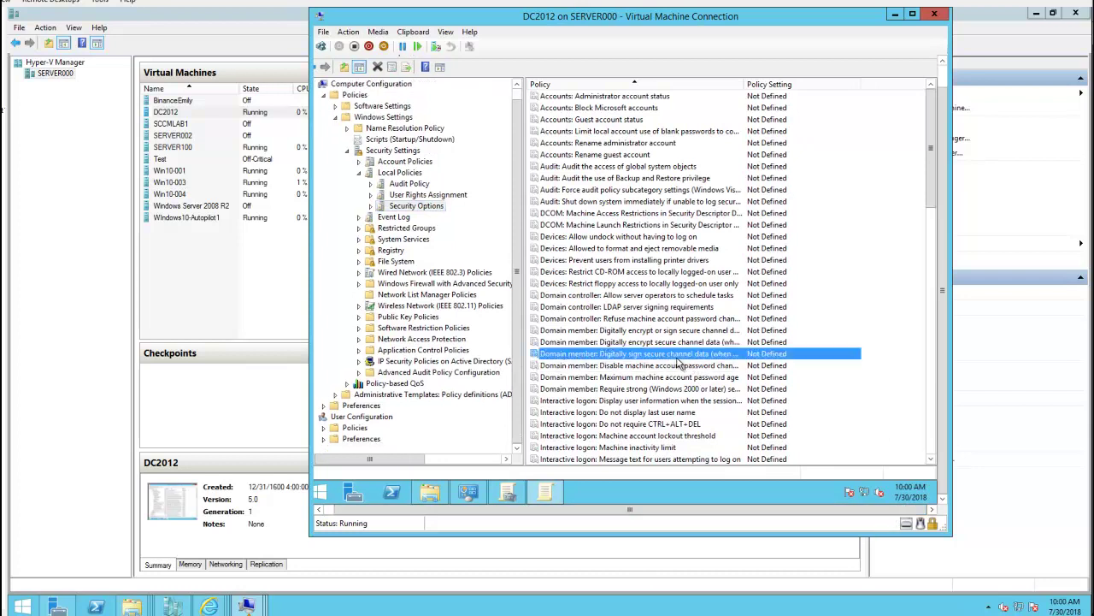
{"action": "scroll", "coordinate": [680, 363], "scroll_direction": "down", "scroll_amount": 5}
{"action": "scroll", "coordinate": [680, 363], "scroll_direction": "down", "scroll_amount": 10}
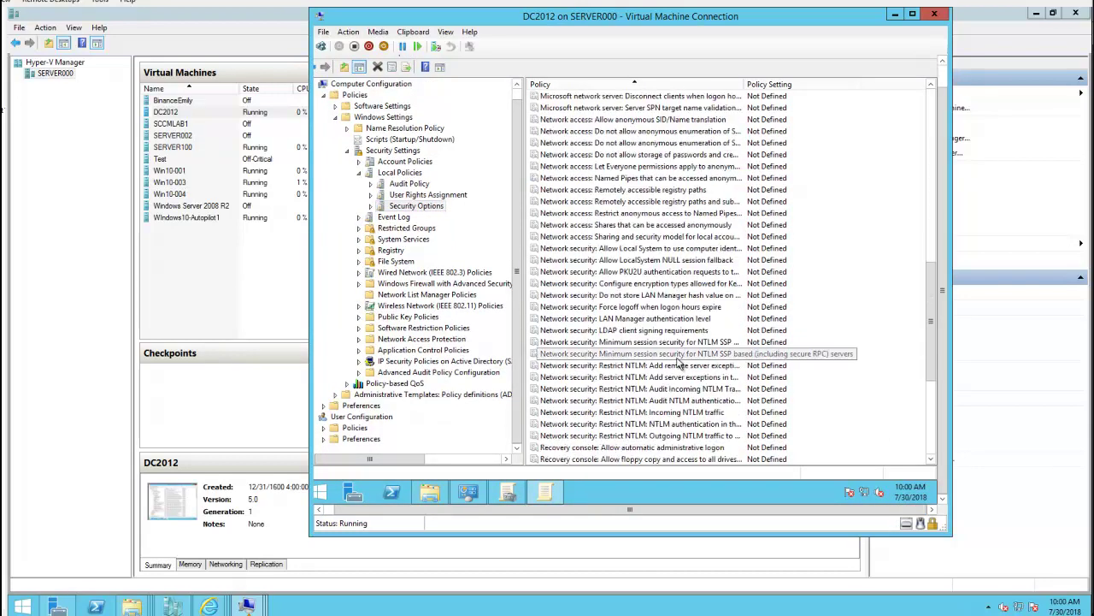
{"action": "scroll", "coordinate": [671, 389], "scroll_direction": "down", "scroll_amount": 7}
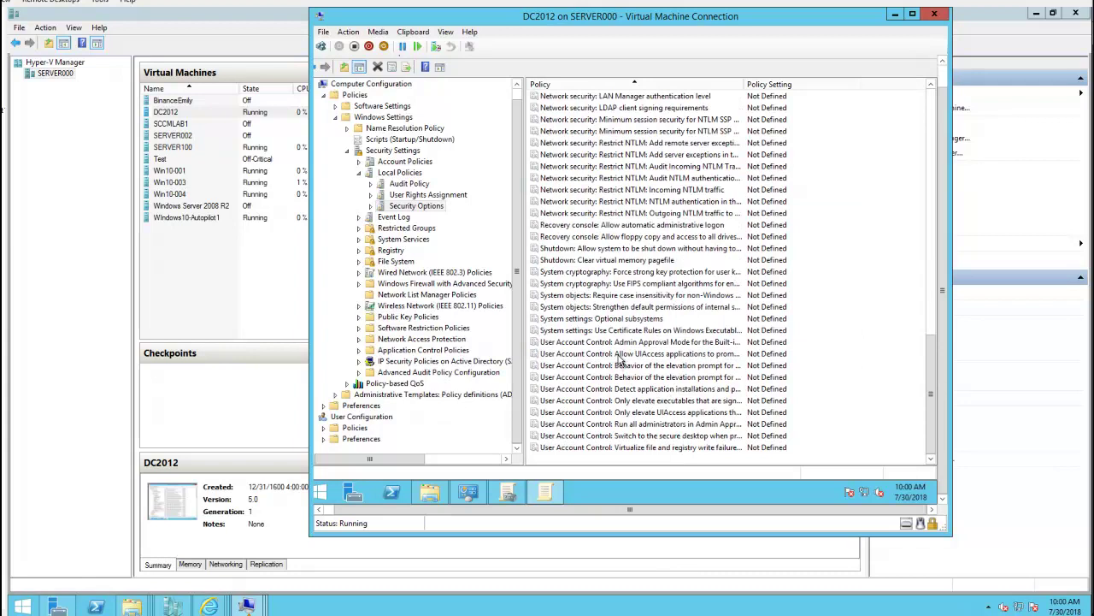
{"action": "left_click", "coordinate": [636, 367]}
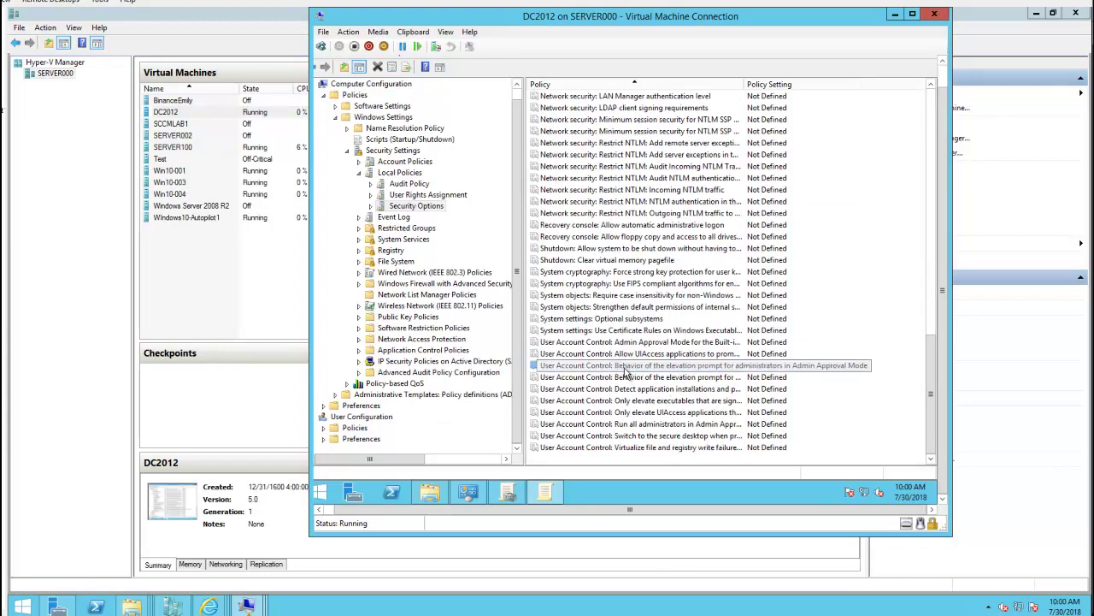
Define the administrators' UAC elevation prompt policy as Elevate without prompting.
{"action": "double_click", "coordinate": [601, 369]}
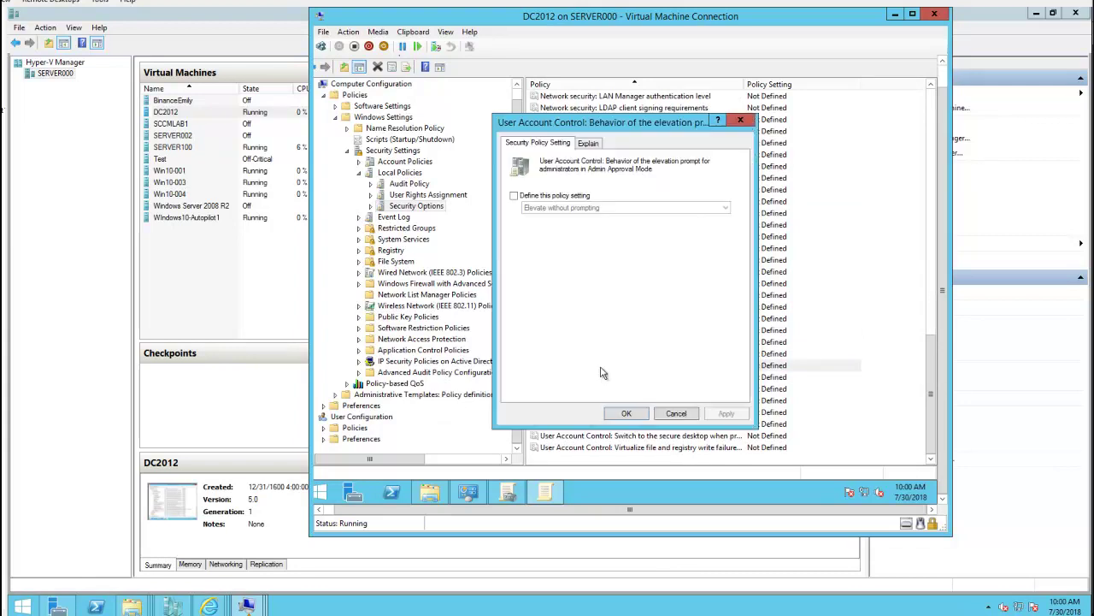
{"action": "left_click", "coordinate": [532, 197]}
{"action": "left_click", "coordinate": [571, 208]}
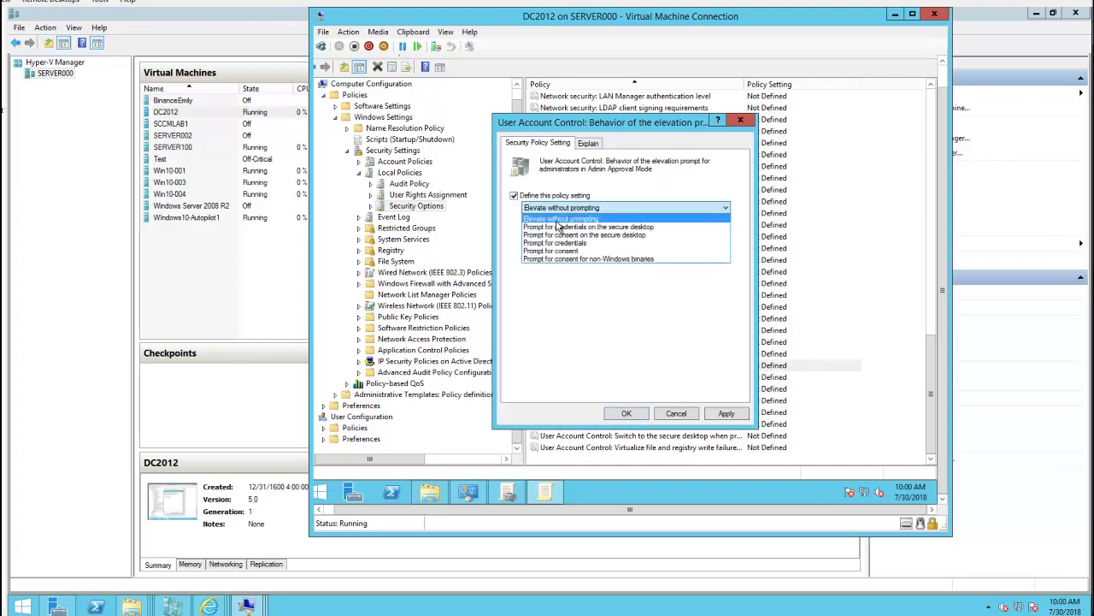
{"action": "left_click", "coordinate": [599, 220]}
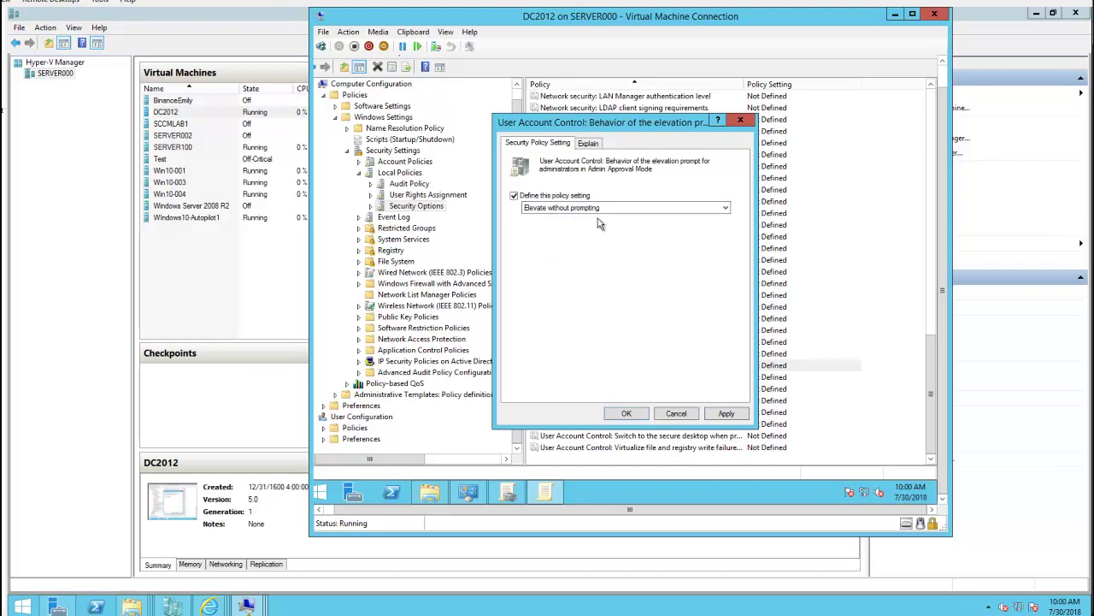
{"action": "left_click", "coordinate": [728, 415]}
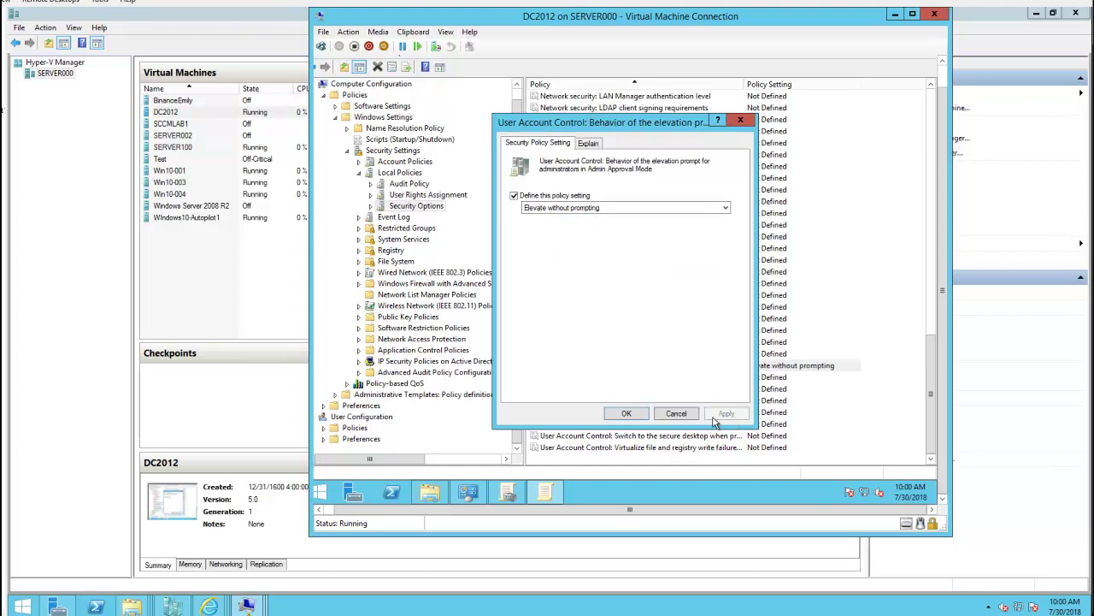
{"action": "left_click", "coordinate": [628, 413]}
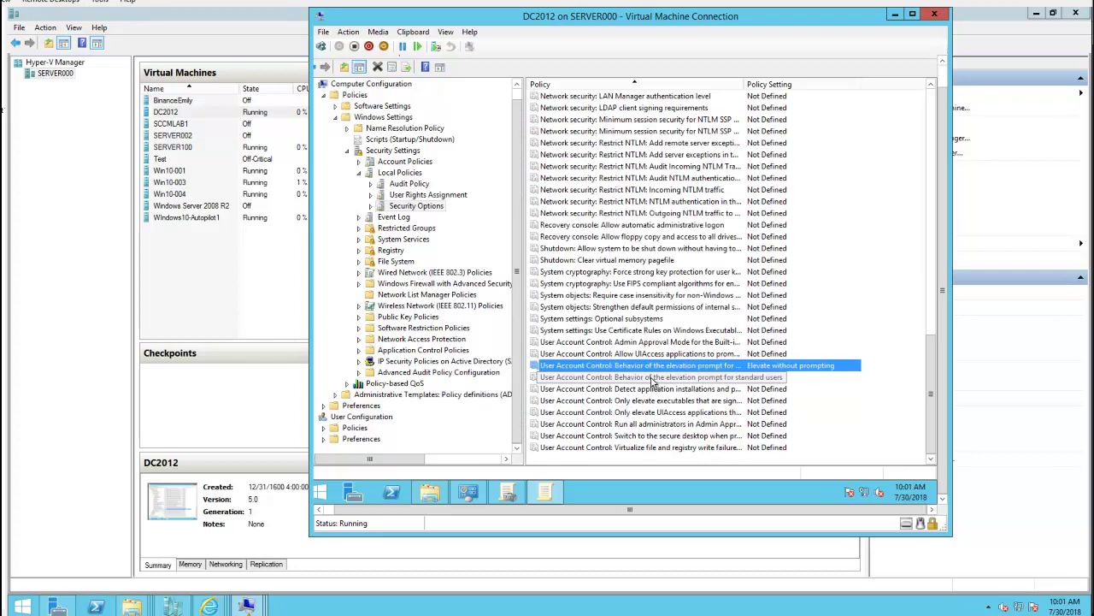
Inspect the standard users' elevation prompt policy and cancel, leaving it Not Defined.
{"action": "double_click", "coordinate": [652, 377]}
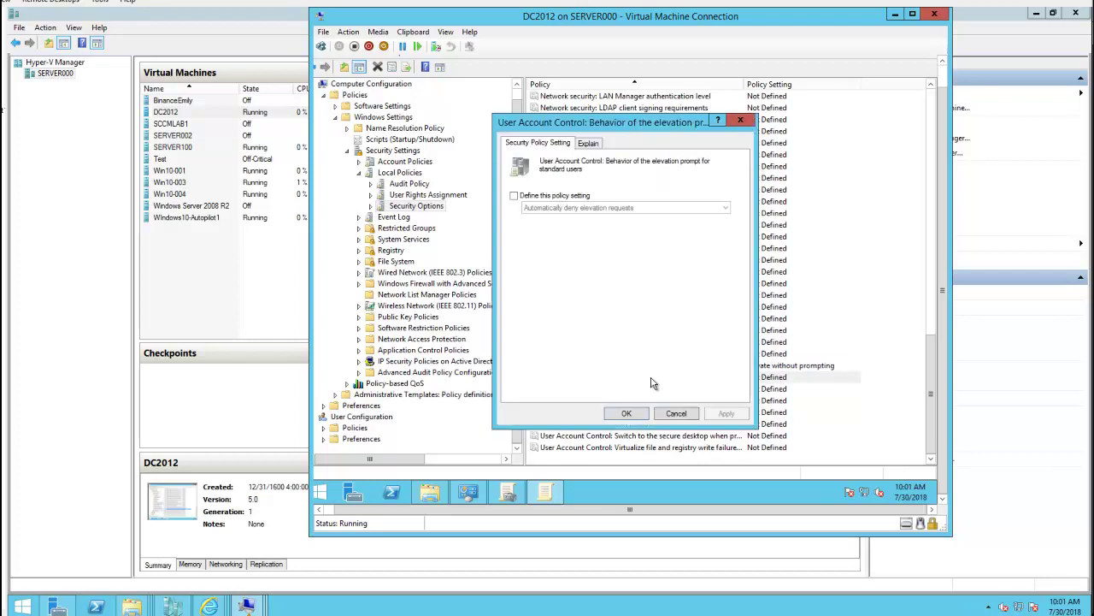
{"action": "left_click", "coordinate": [571, 198]}
{"action": "left_click", "coordinate": [597, 208]}
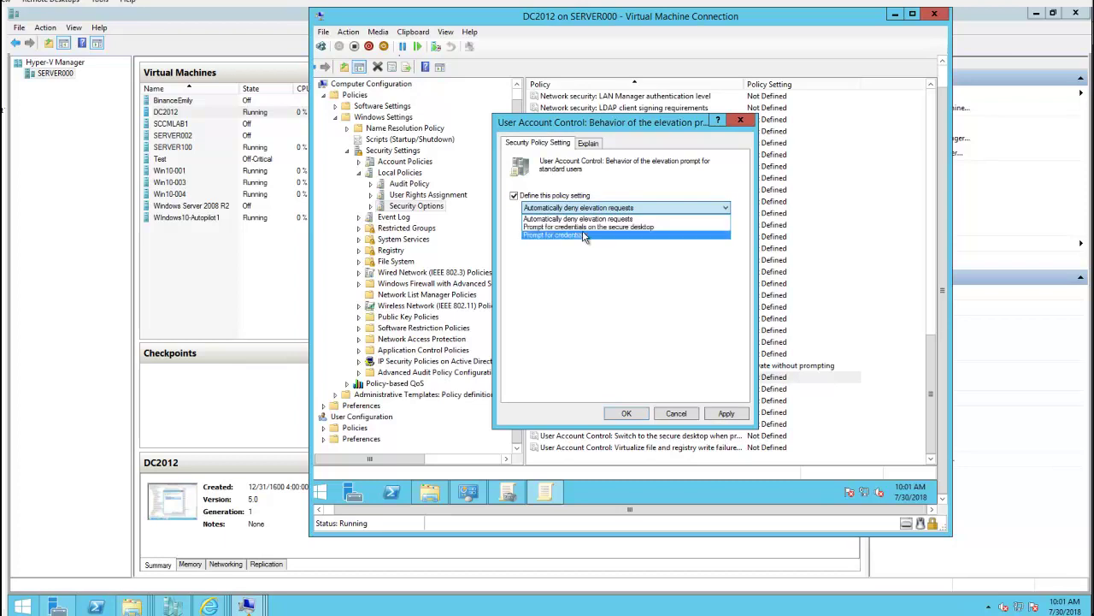
{"action": "left_click", "coordinate": [551, 195]}
{"action": "left_click", "coordinate": [551, 195]}
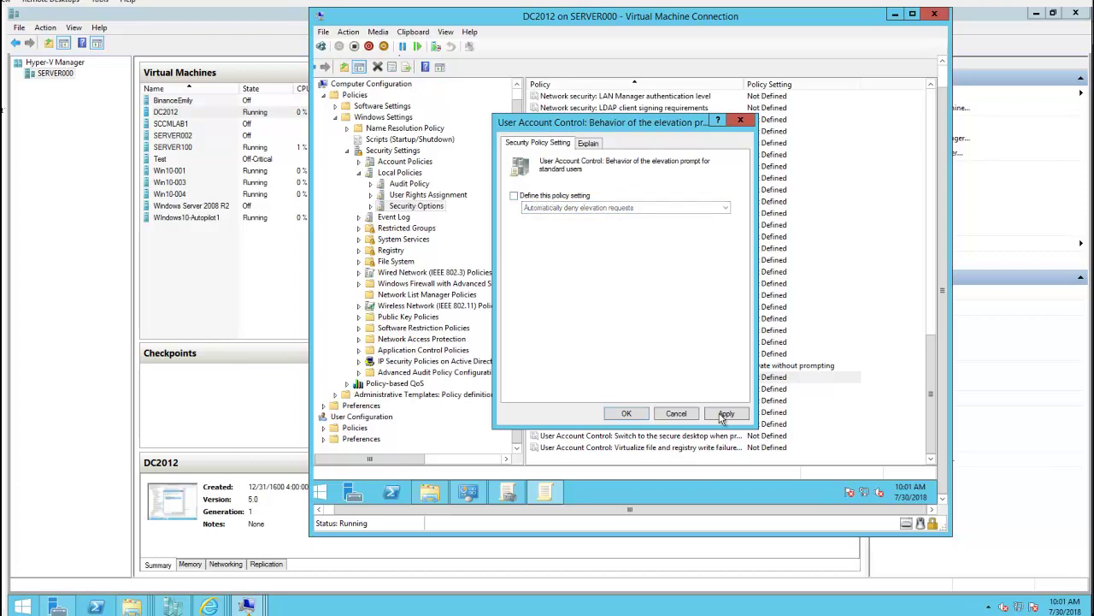
{"action": "left_click", "coordinate": [684, 416]}
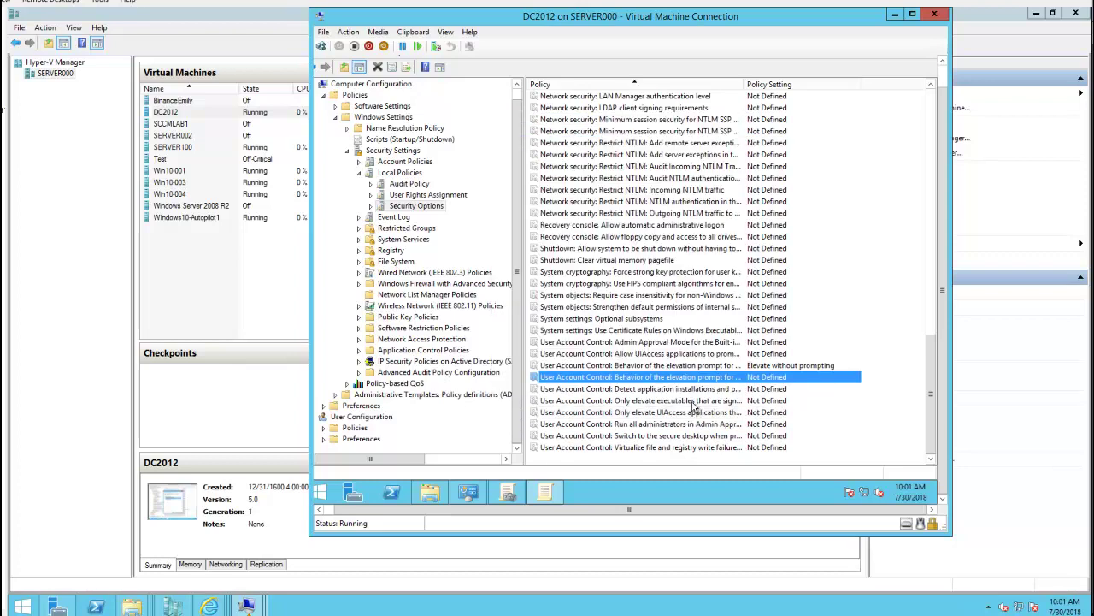
Define 'Admin Approval Mode for the Built-in Administrator account' as Disabled.
{"action": "double_click", "coordinate": [668, 342]}
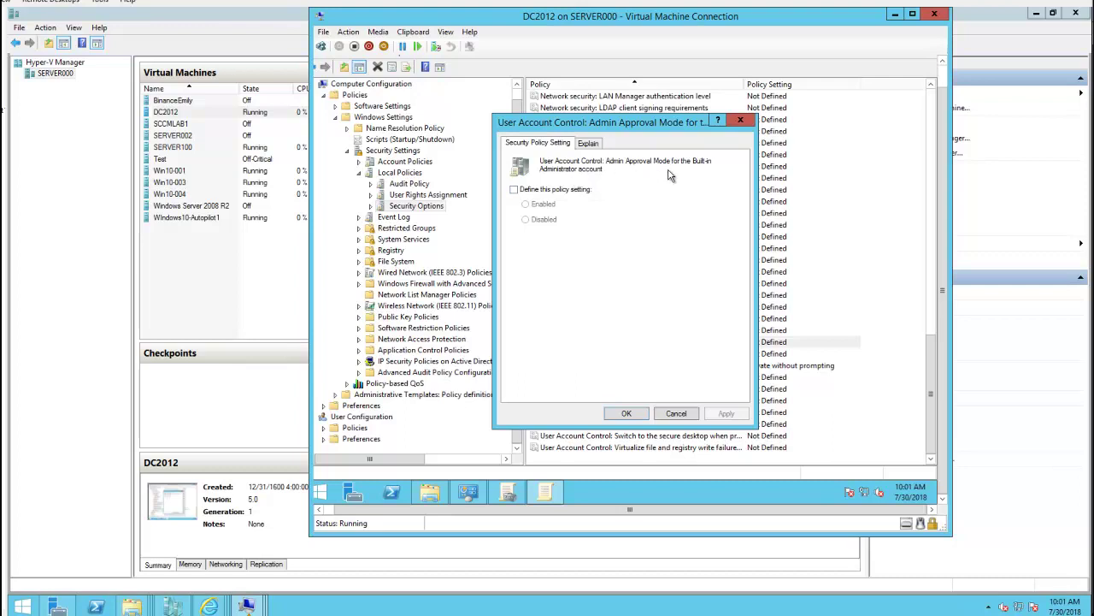
{"action": "left_click", "coordinate": [551, 190]}
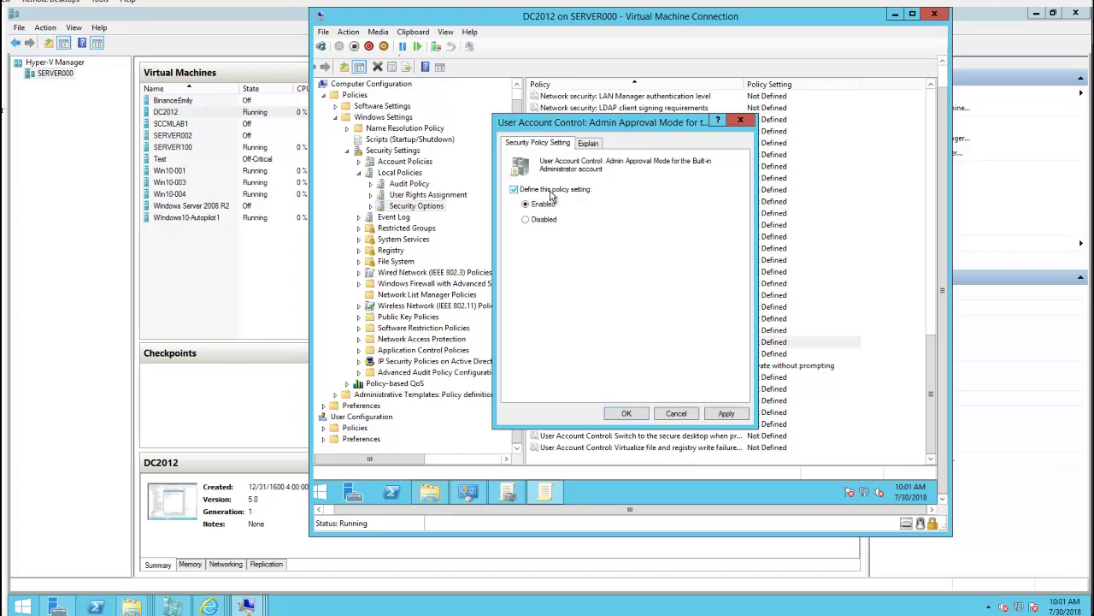
{"action": "left_click", "coordinate": [627, 414]}
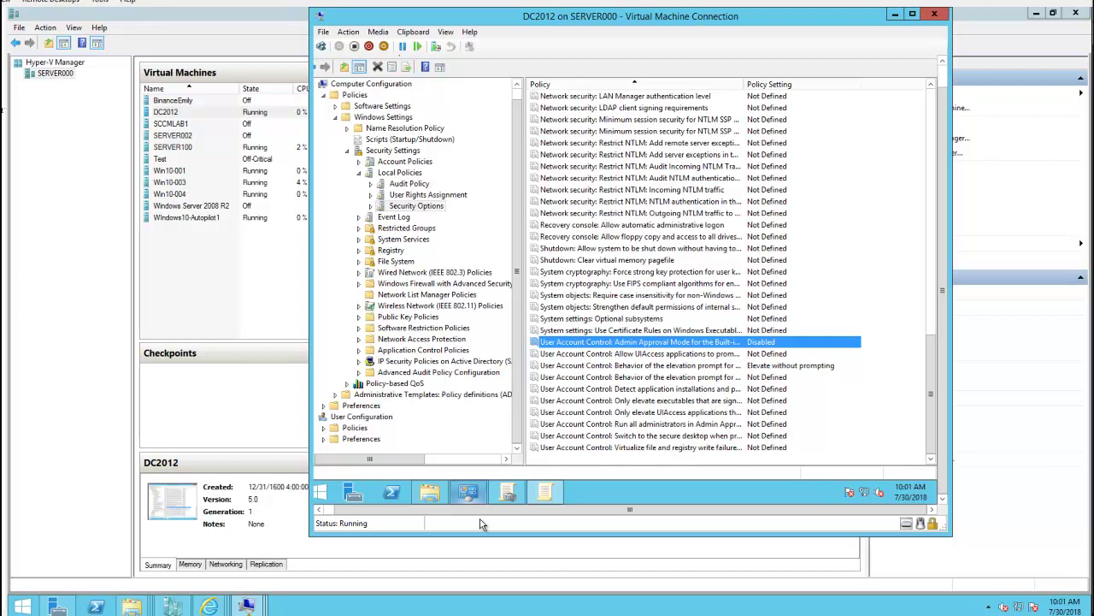
{"action": "mouse_move", "coordinate": [468, 491]}
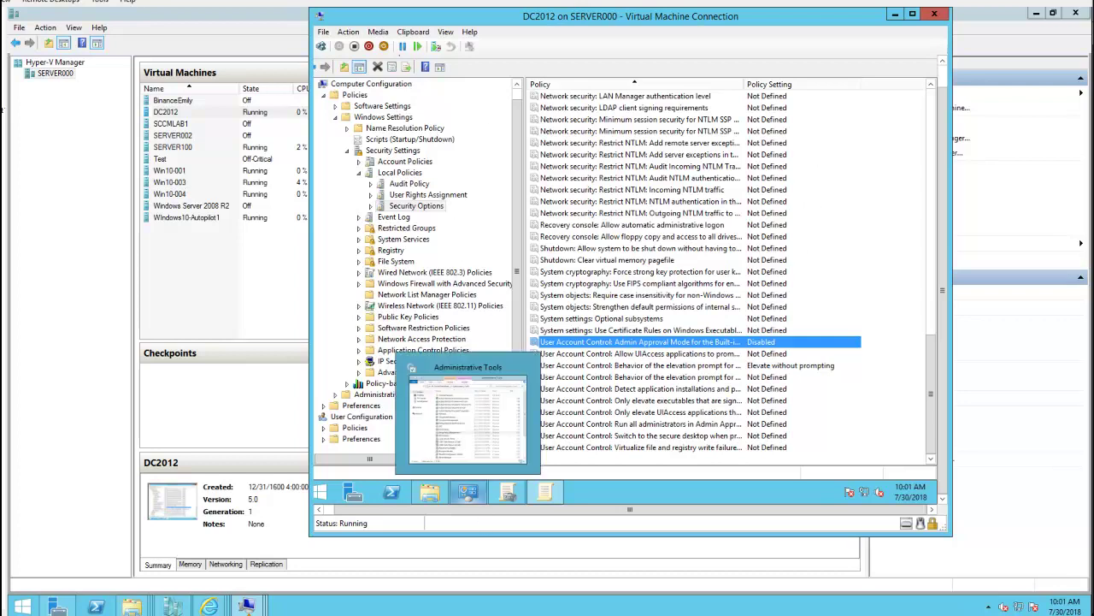
Collapse the Local Policies, Security Settings, Windows Settings and Software Settings branches.
{"action": "left_click", "coordinate": [358, 173]}
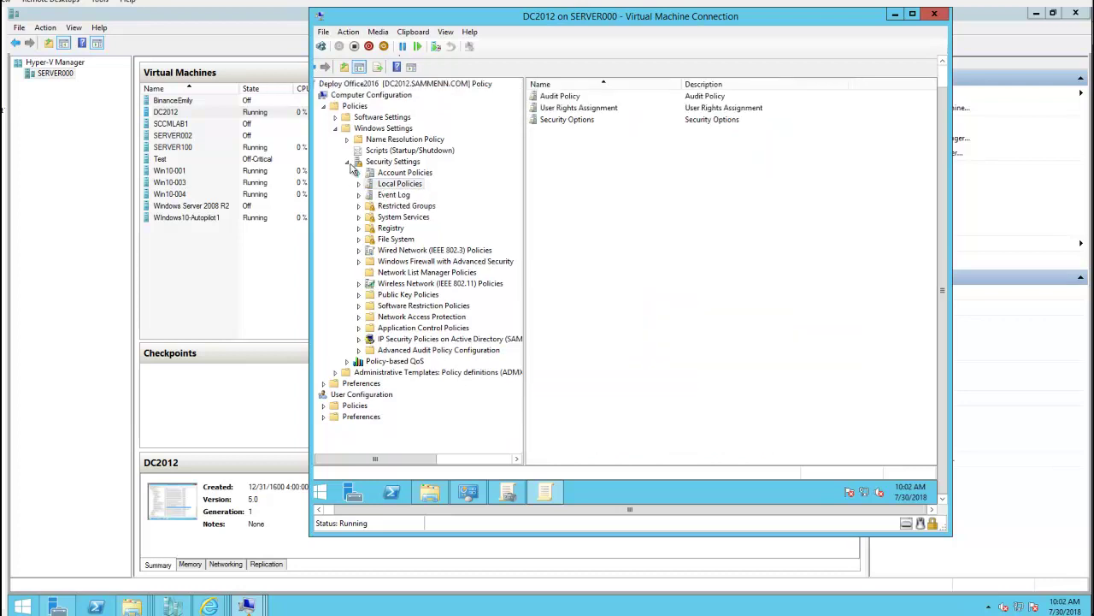
{"action": "left_click", "coordinate": [346, 151]}
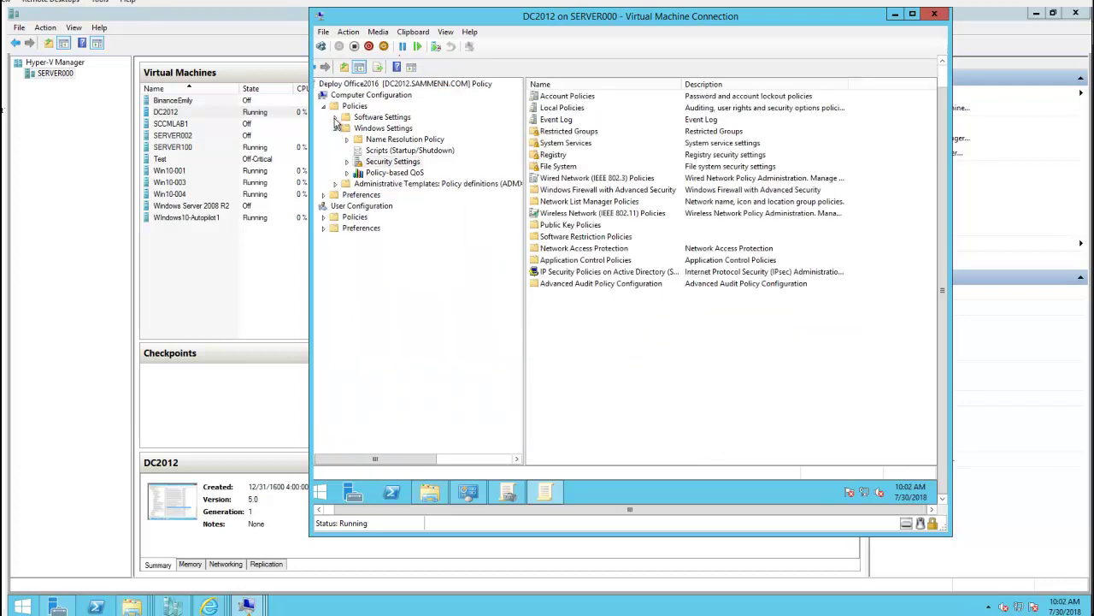
{"action": "left_click", "coordinate": [335, 117]}
{"action": "left_click", "coordinate": [334, 140]}
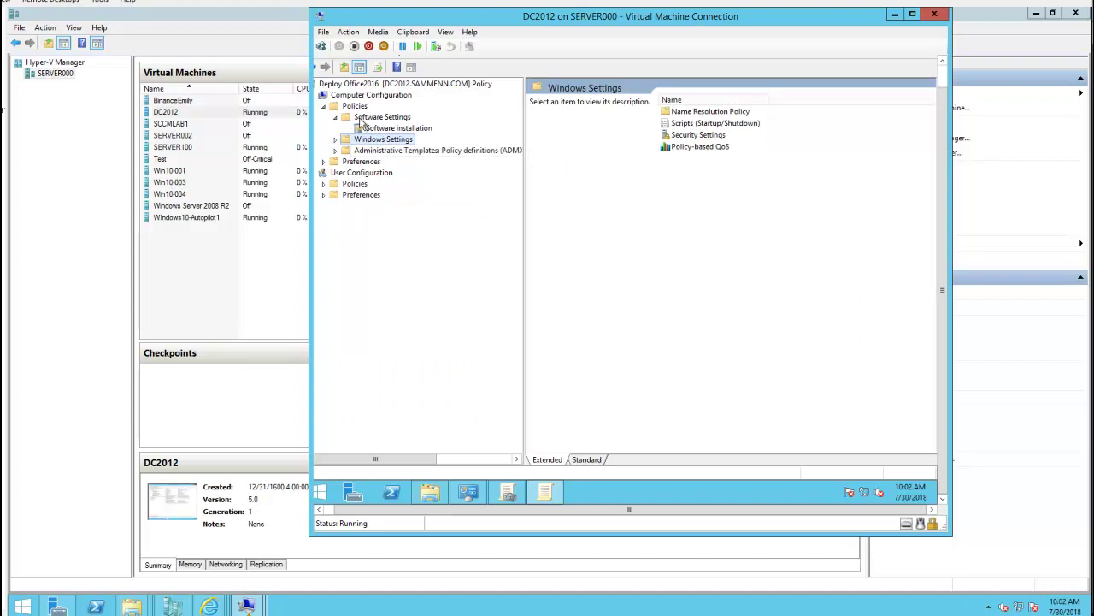
{"action": "left_click", "coordinate": [335, 118]}
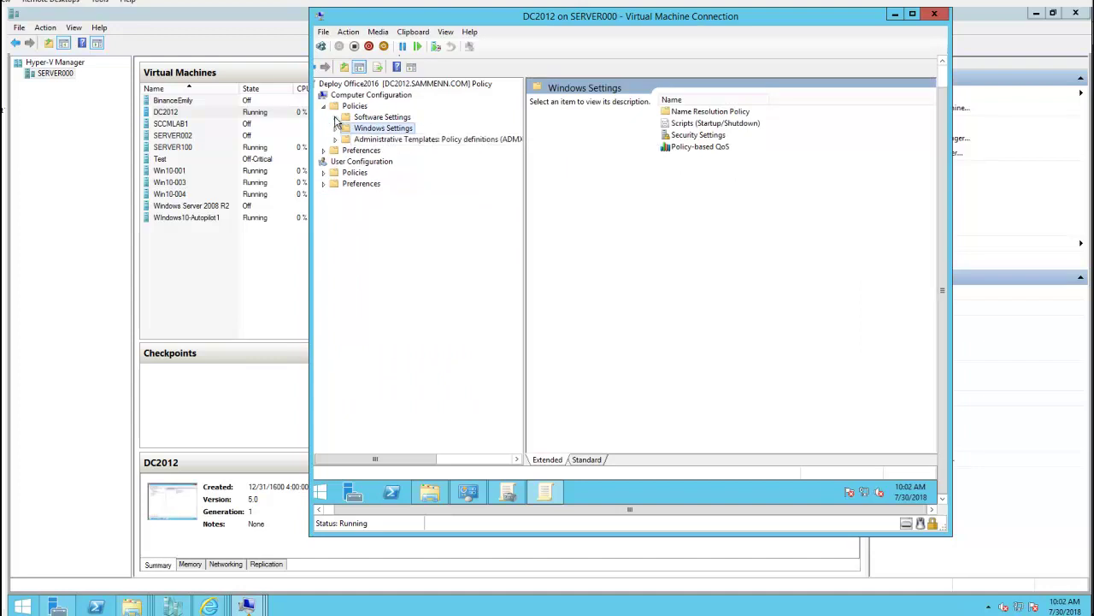
Browse Administrative Templates > System > Scripts and open 'Specify maximum wait time for Group Policy scripts'.
{"action": "double_click", "coordinate": [381, 140]}
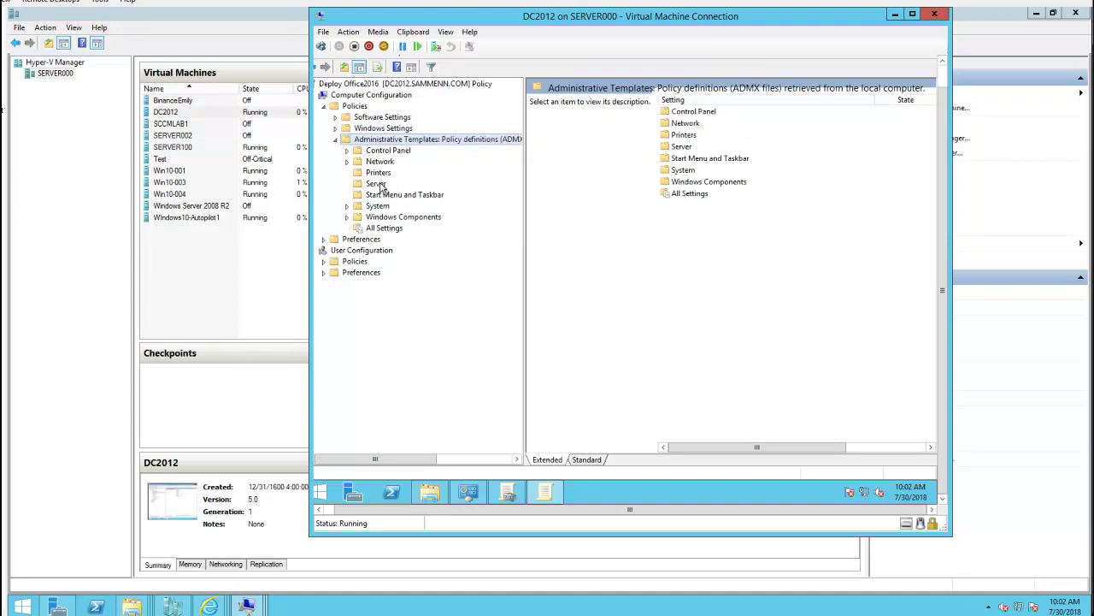
{"action": "double_click", "coordinate": [392, 207]}
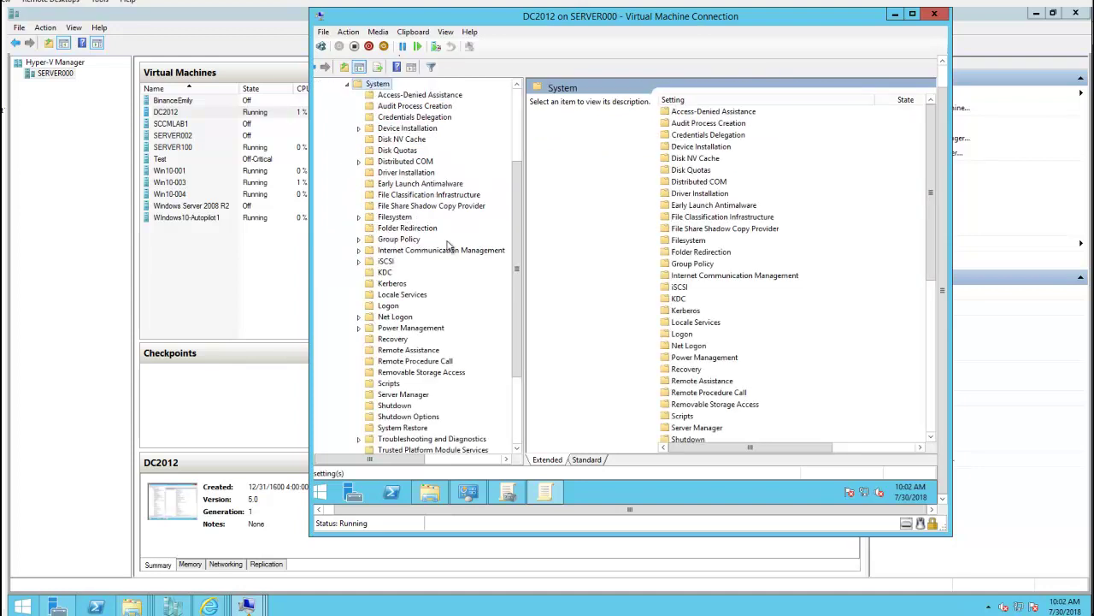
{"action": "left_click", "coordinate": [389, 385]}
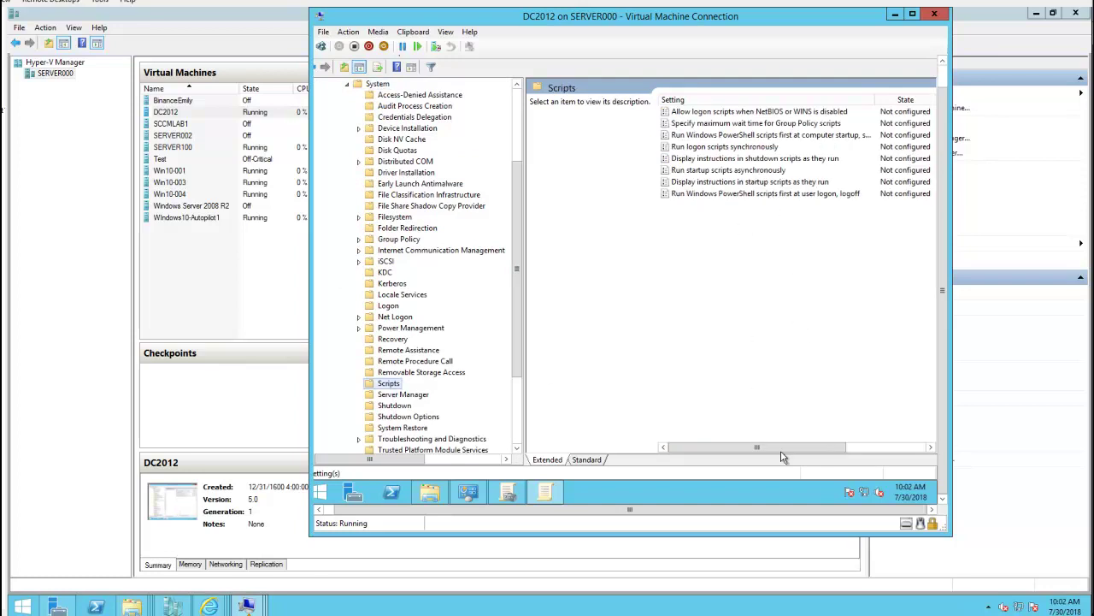
{"action": "left_click_drag", "start_coordinate": [812, 455], "coordinate": [774, 454]}
{"action": "left_click", "coordinate": [715, 171]}
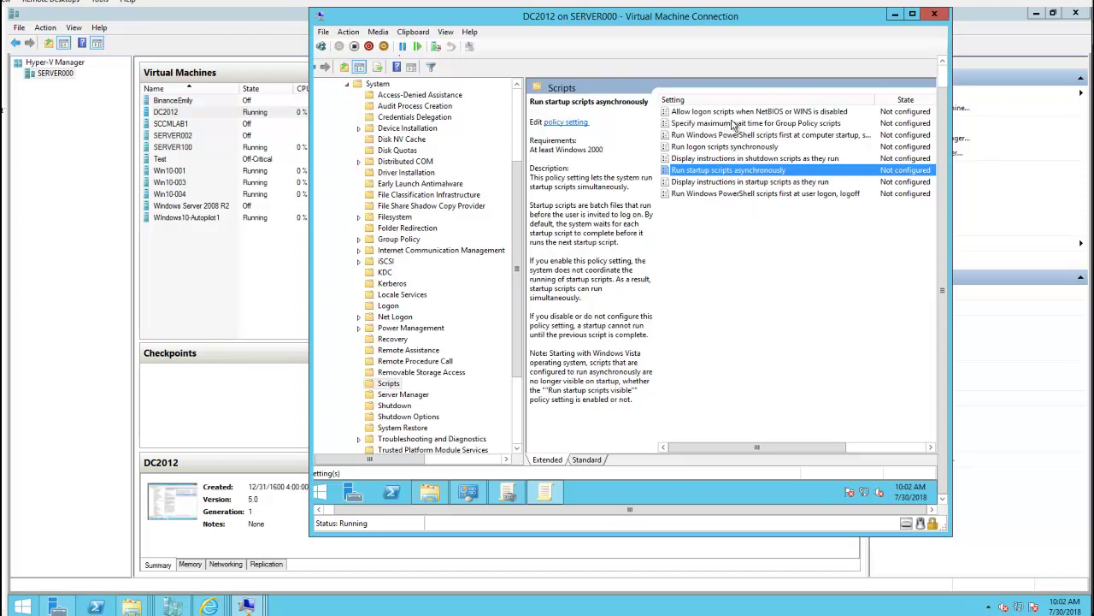
{"action": "left_click", "coordinate": [730, 123]}
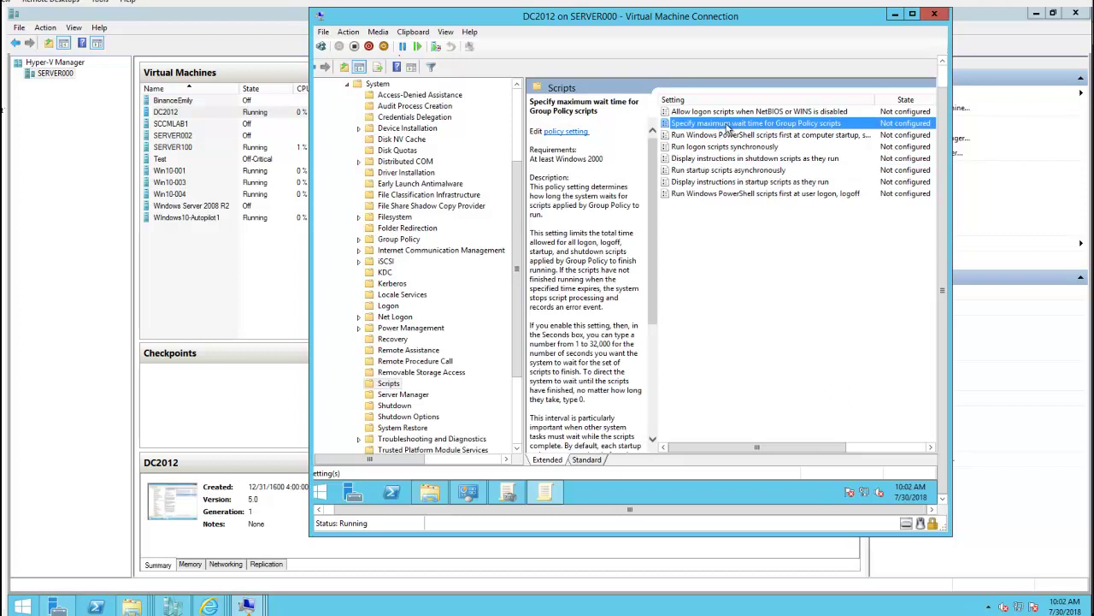
{"action": "double_click", "coordinate": [756, 125]}
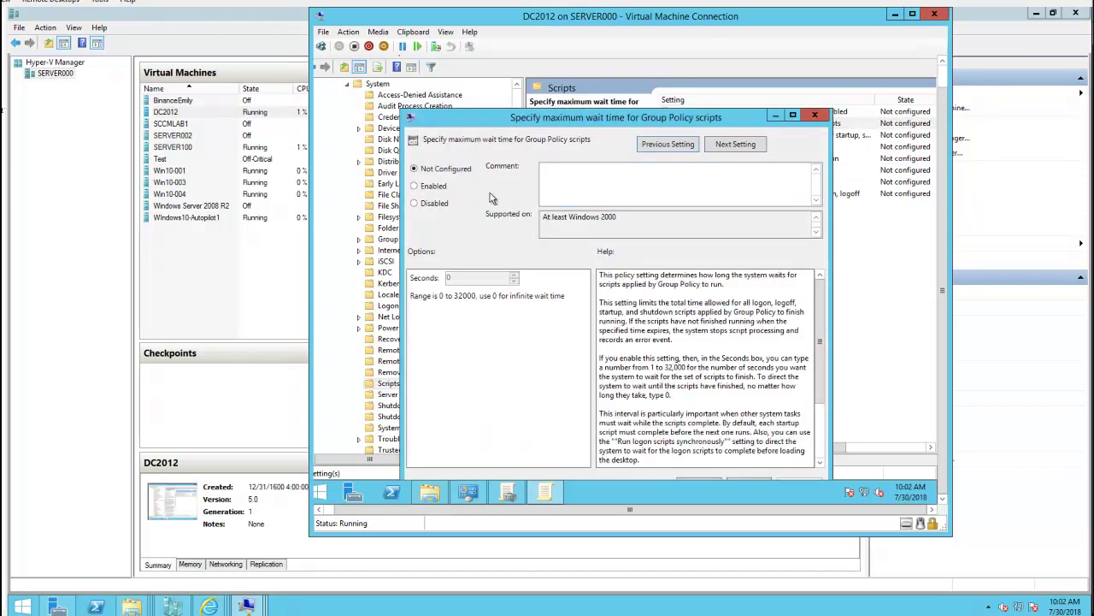
Enable the script wait-time policy, changing the limit from 600 to 1800 seconds.
{"action": "left_click", "coordinate": [436, 190]}
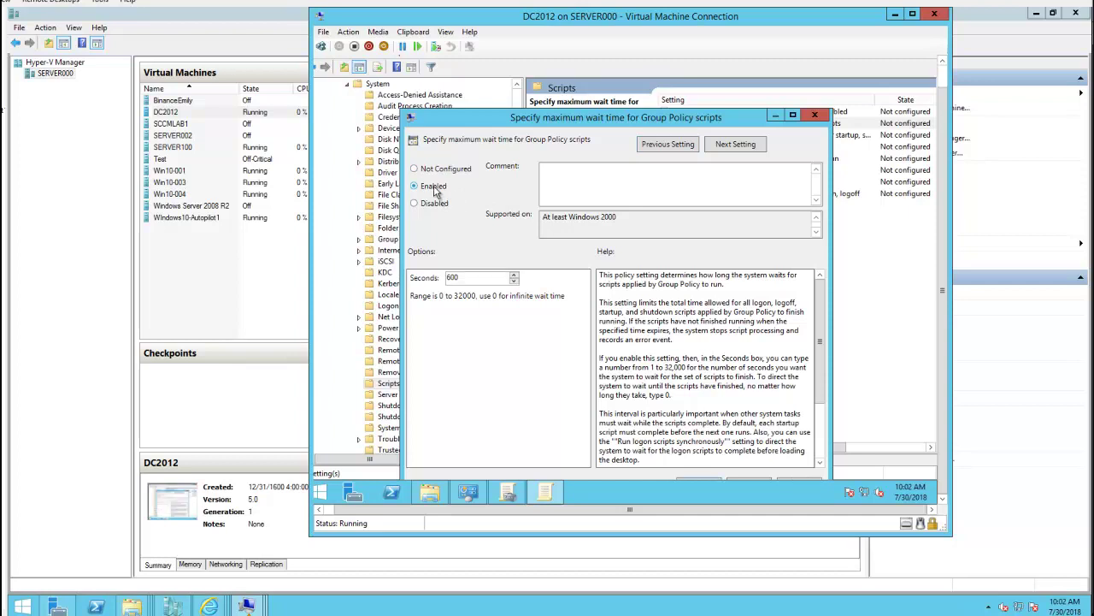
{"action": "double_click", "coordinate": [479, 278]}
{"action": "left_click", "coordinate": [821, 444]}
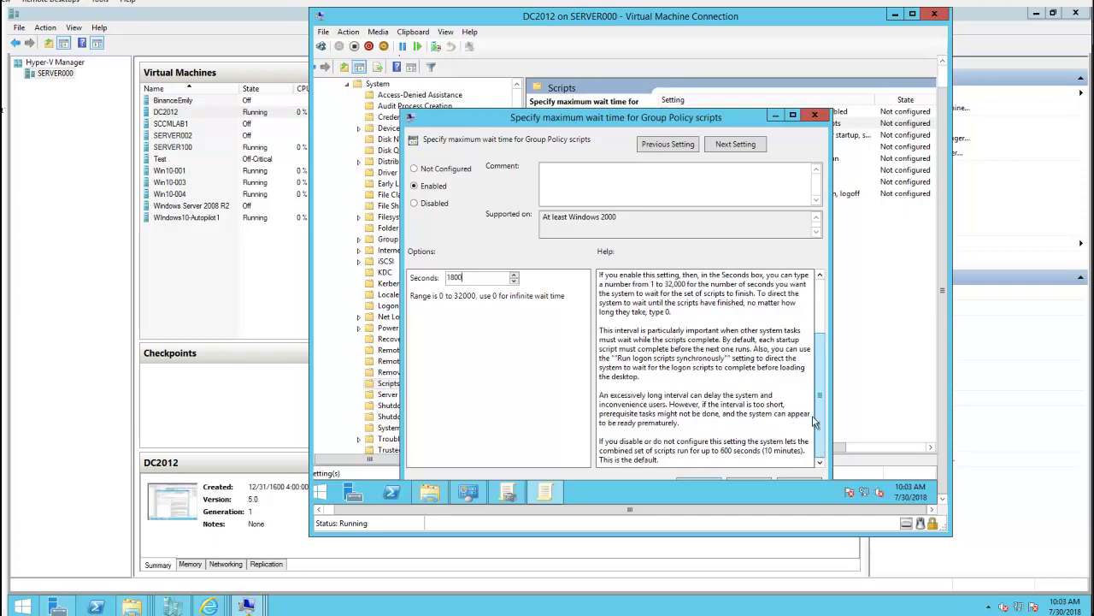
{"action": "left_click_drag", "start_coordinate": [817, 423], "coordinate": [816, 368]}
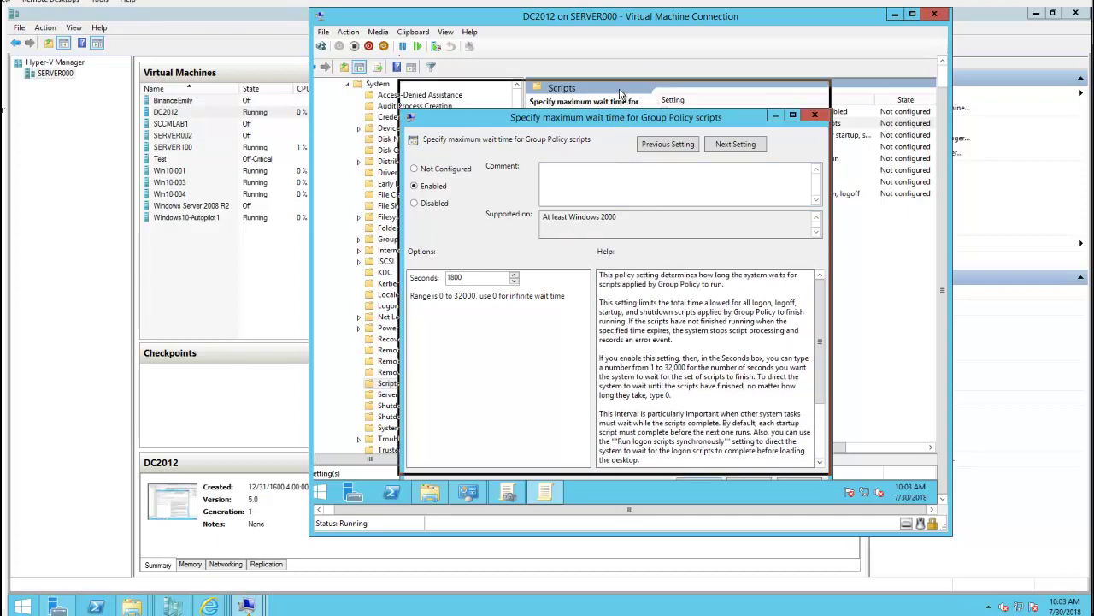
{"action": "left_click_drag", "start_coordinate": [625, 118], "coordinate": [624, 88]}
{"action": "left_click", "coordinate": [693, 457]}
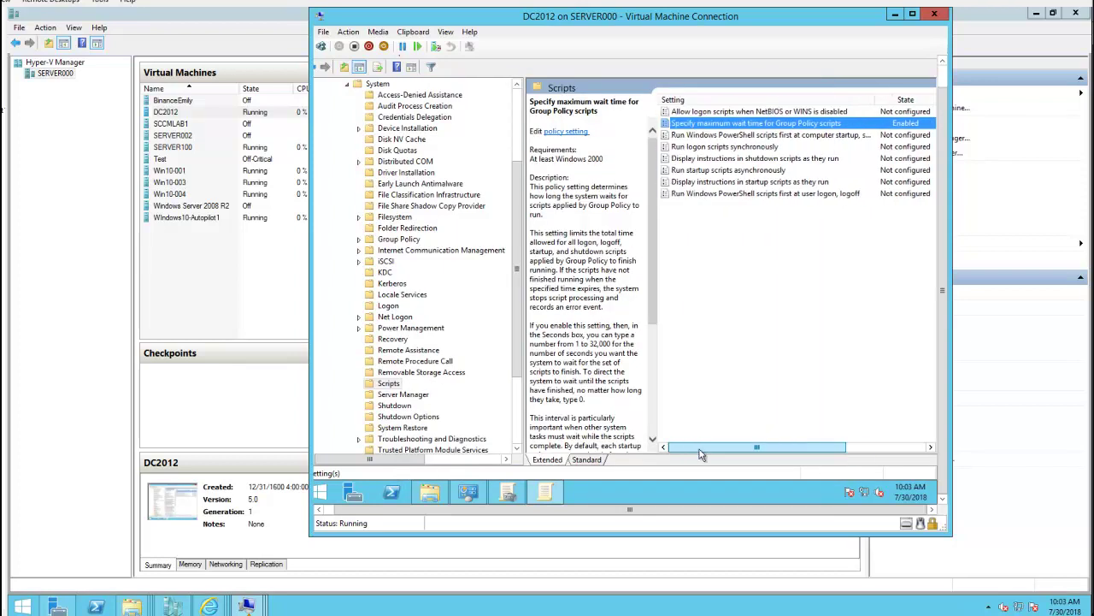
Close the Group Policy Management Editor and the Administrative Tools folder.
{"action": "left_click", "coordinate": [941, 77]}
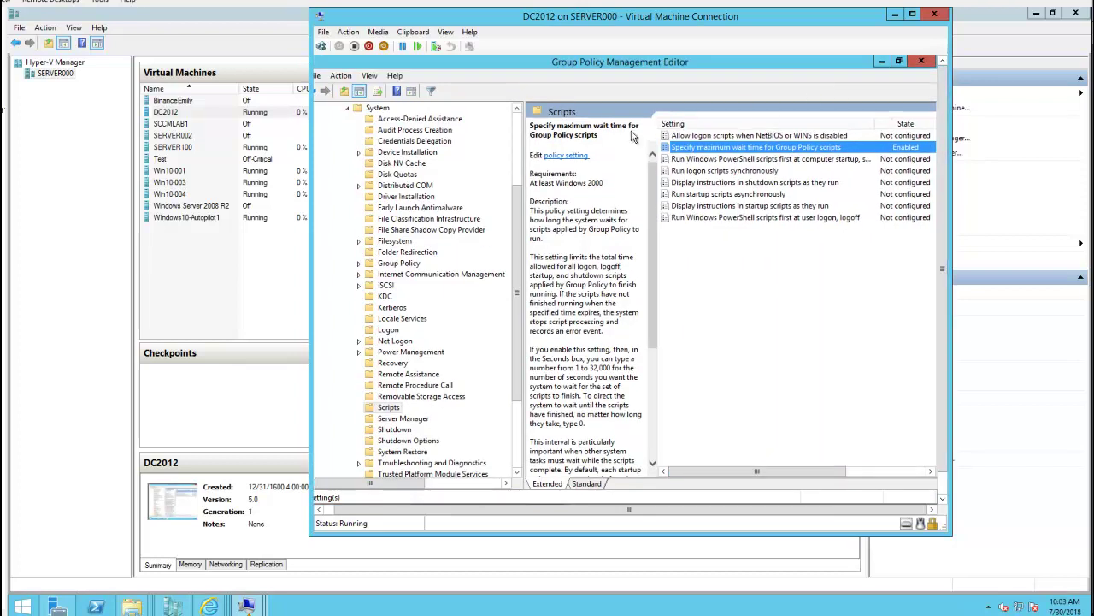
{"action": "left_click", "coordinate": [923, 63]}
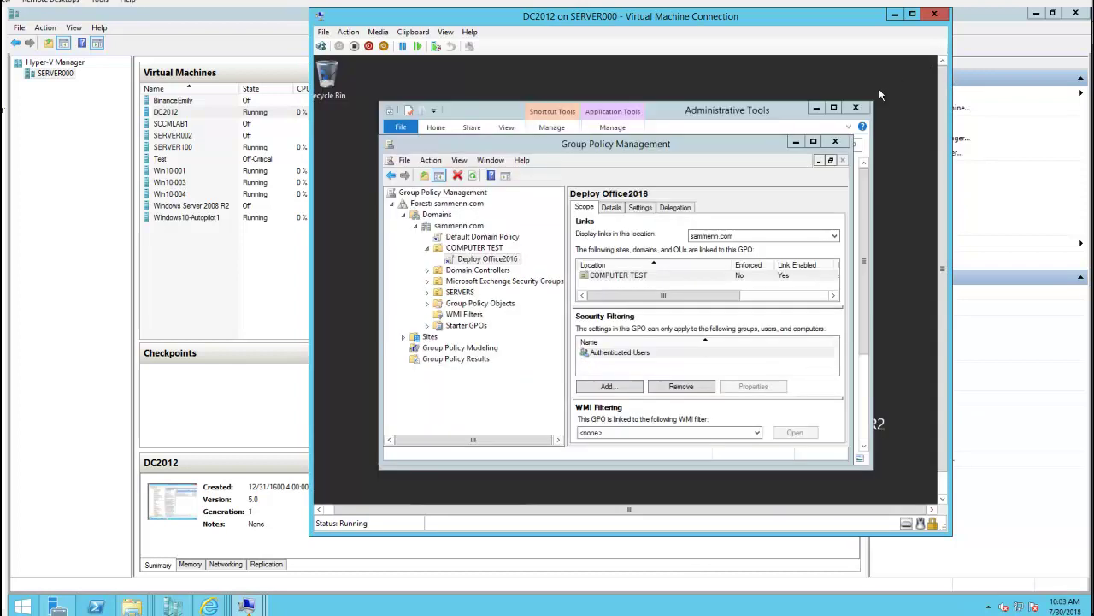
{"action": "left_click", "coordinate": [871, 421]}
{"action": "scroll", "coordinate": [868, 418], "scroll_direction": "down", "scroll_amount": 4}
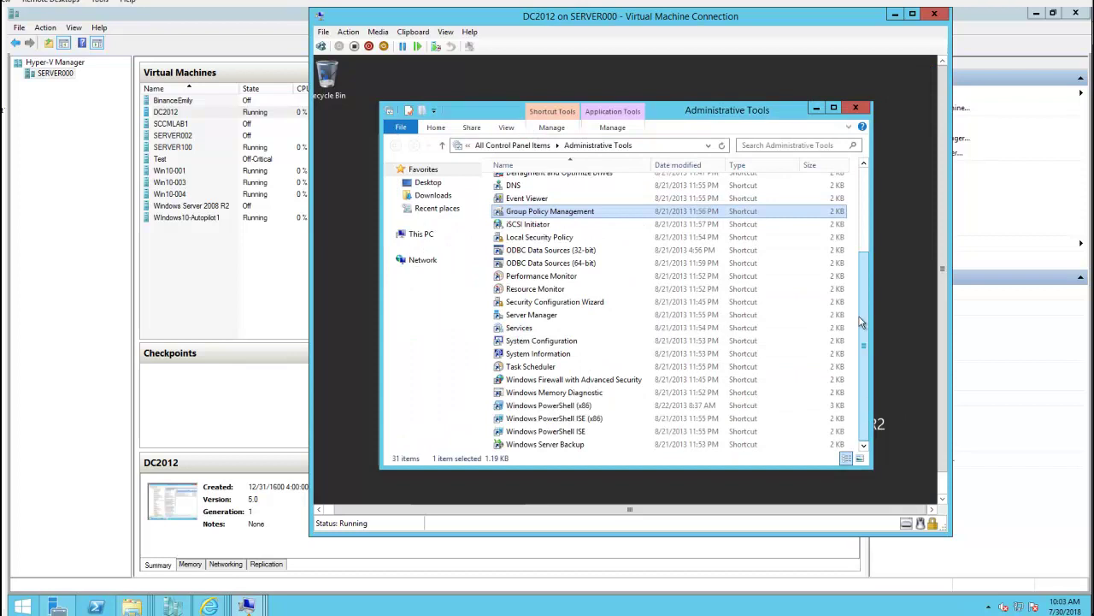
{"action": "left_click", "coordinate": [858, 109]}
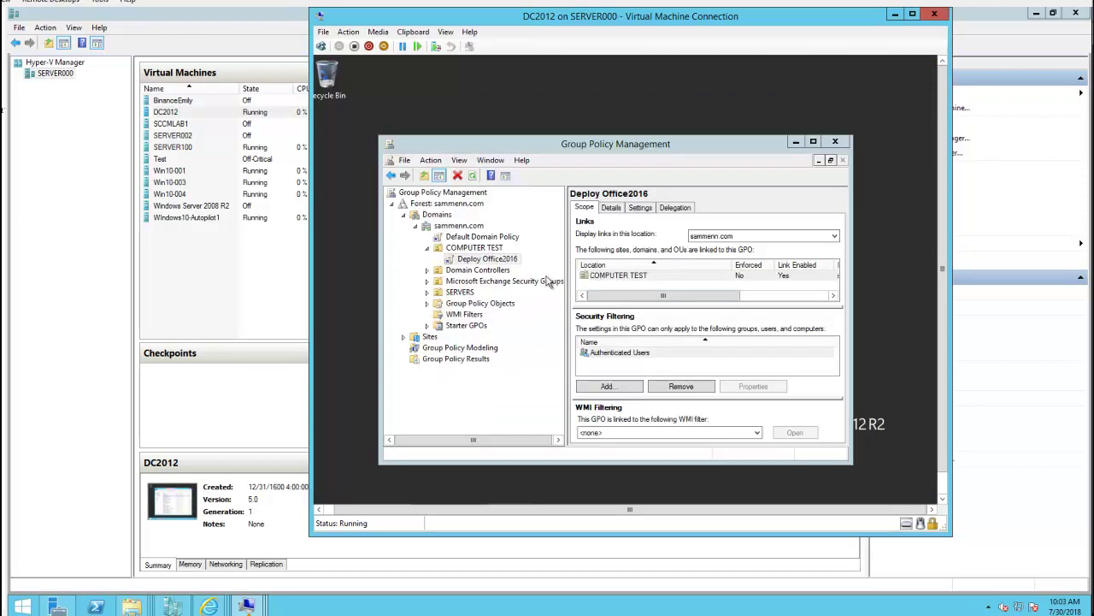
Set the Deploy Office2016 link on COMPUTER TEST to Enforced.
{"action": "left_click", "coordinate": [601, 276]}
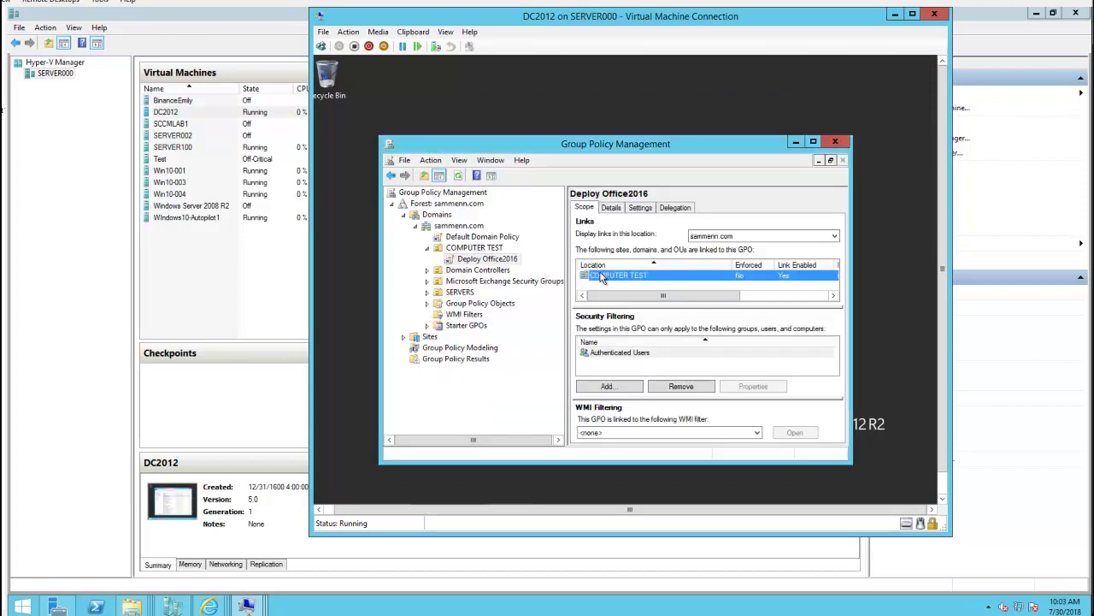
{"action": "right_click", "coordinate": [493, 260]}
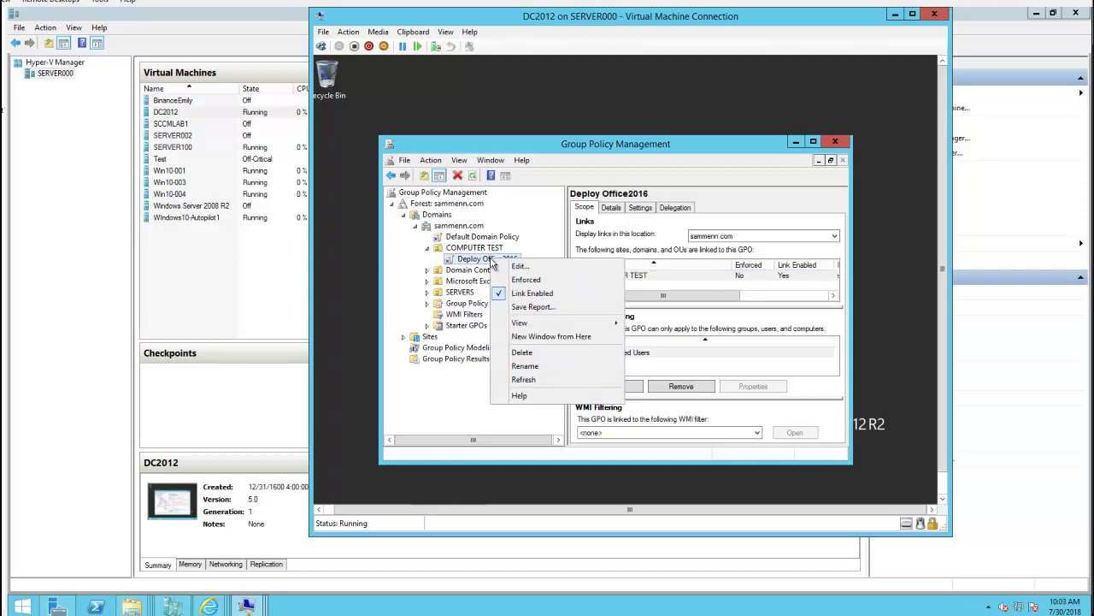
{"action": "left_click", "coordinate": [540, 281]}
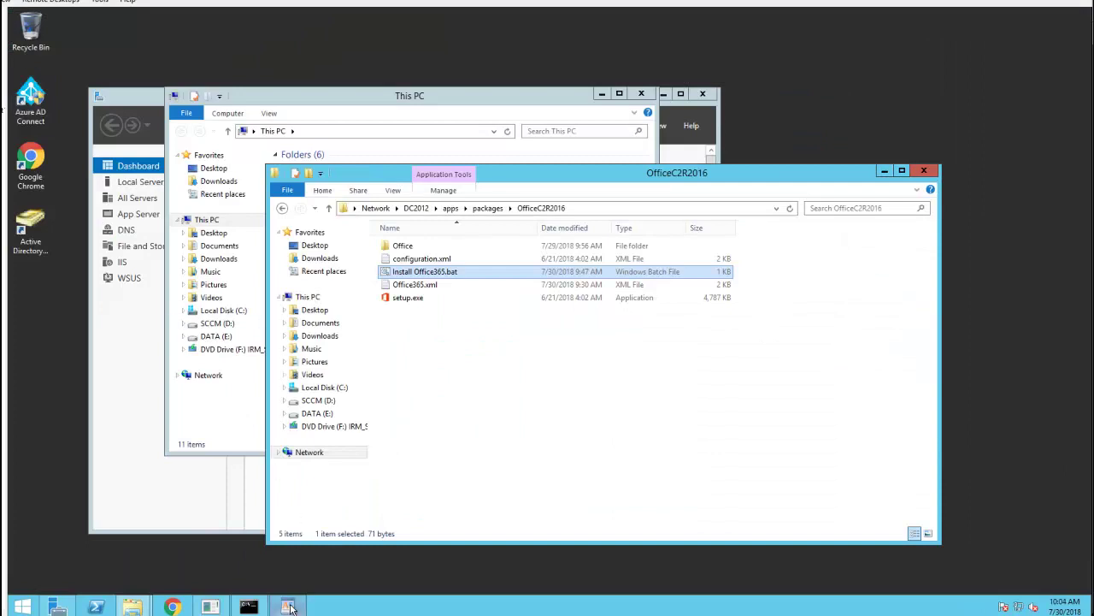
Bring the WordPad notes with Office deployment resource links to the front.
{"action": "left_click", "coordinate": [287, 607]}
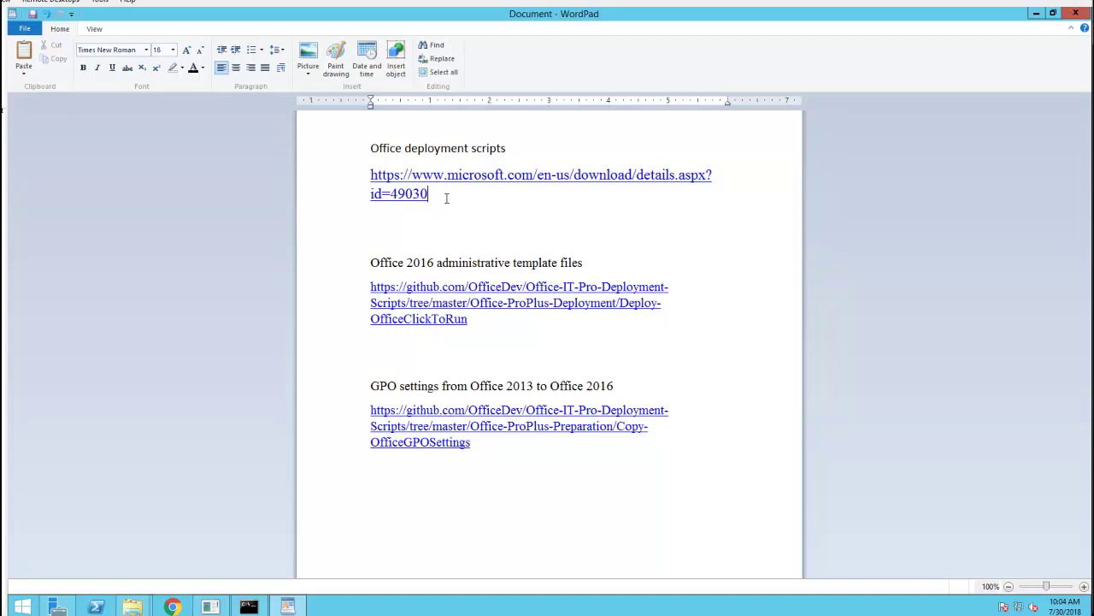
Copy the microsoft.com deployment-scripts link from WordPad and maximize the new Chrome window.
{"action": "left_click_drag", "start_coordinate": [446, 199], "coordinate": [359, 177]}
{"action": "key", "text": "ctrl+c"}
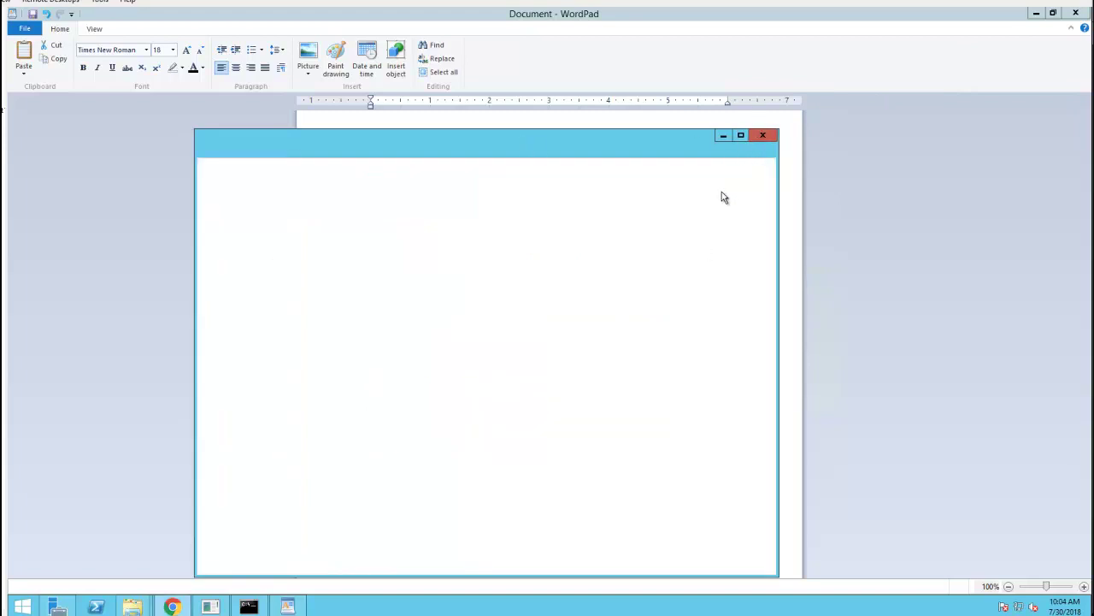
{"action": "left_click", "coordinate": [741, 137]}
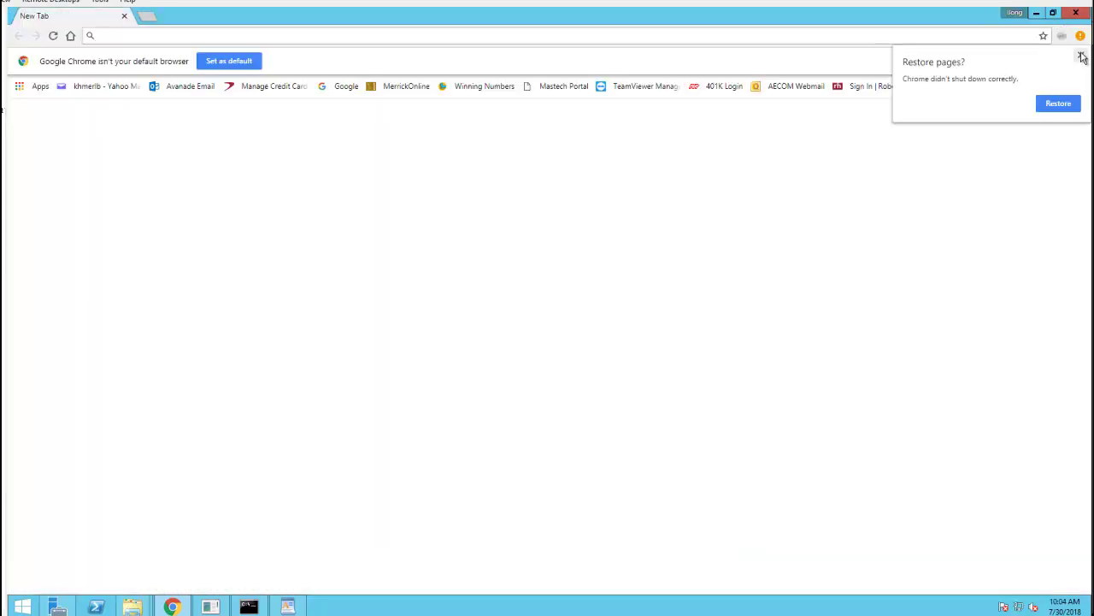
Dismiss the restore prompt and load the copied Microsoft download link in Chrome.
{"action": "left_click", "coordinate": [1081, 54]}
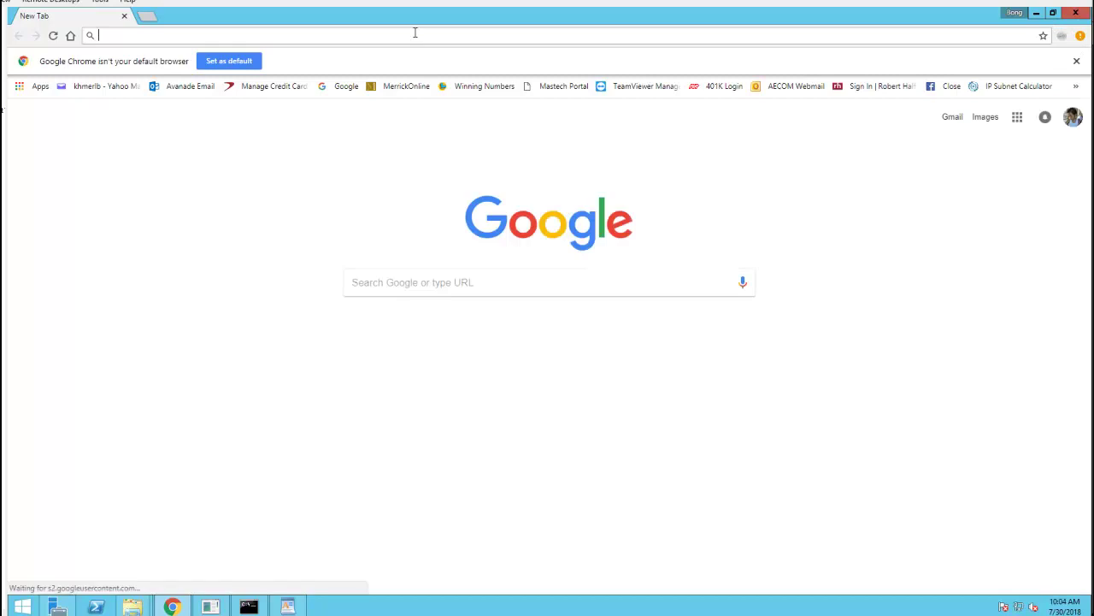
{"action": "key", "text": "ctrl+v"}
{"action": "key", "text": "Return"}
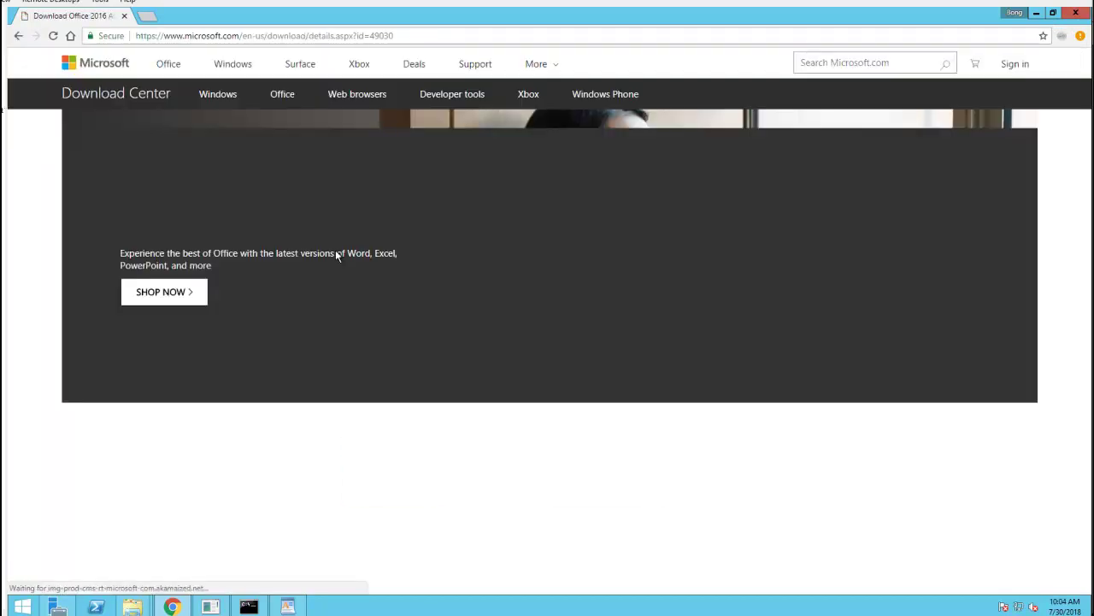
Review the Office 2016 Administrative Template files download page, then minimize Chrome back to WordPad.
{"action": "scroll", "coordinate": [573, 359], "scroll_direction": "down", "scroll_amount": 1}
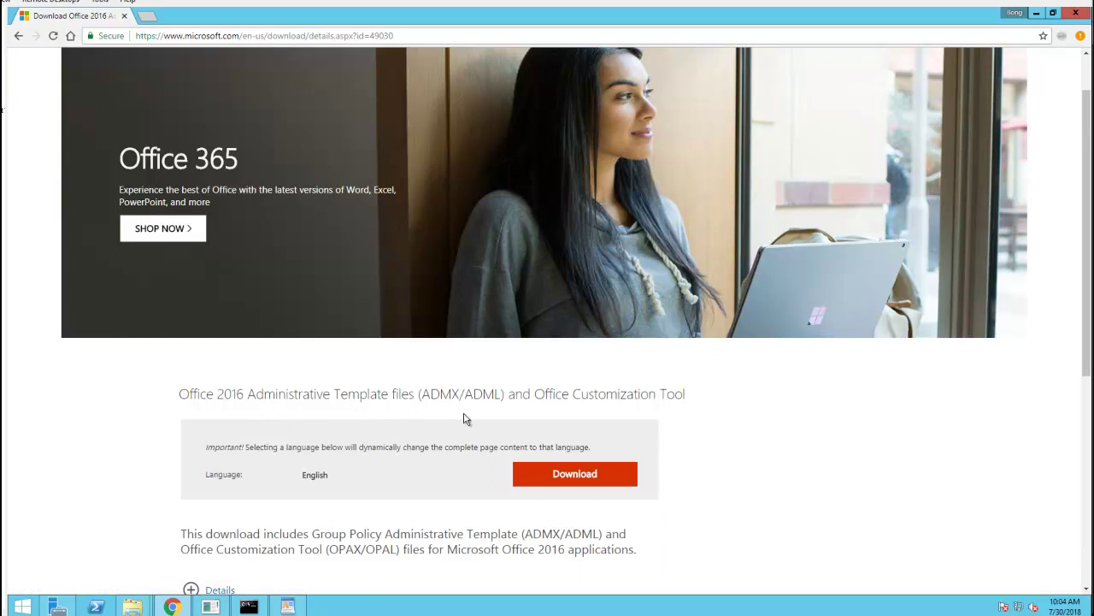
{"action": "scroll", "coordinate": [681, 420], "scroll_direction": "down", "scroll_amount": 2}
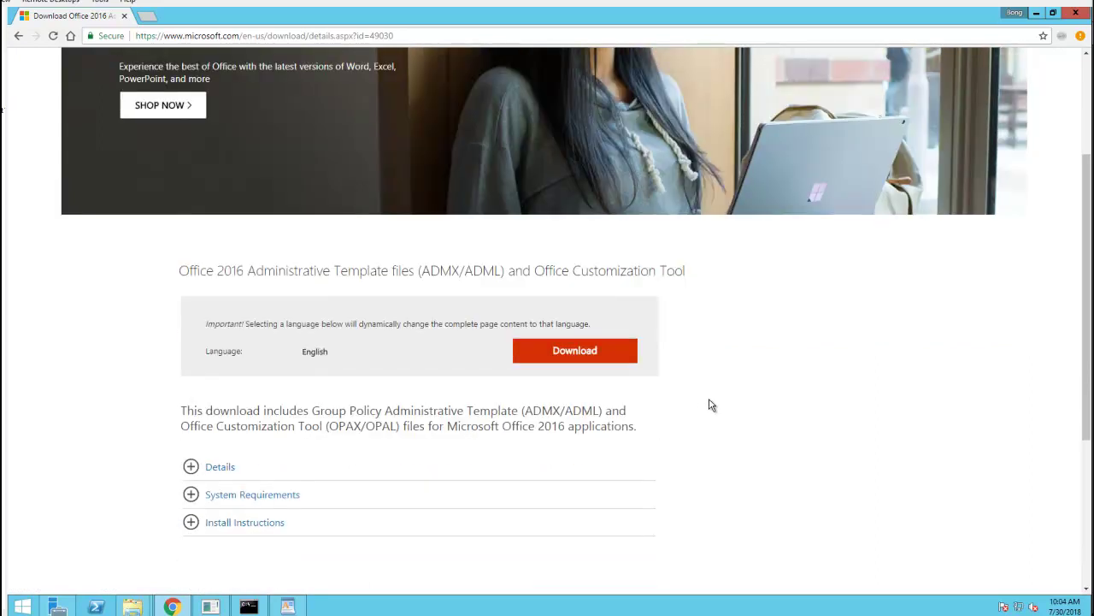
{"action": "scroll", "coordinate": [705, 393], "scroll_direction": "up", "scroll_amount": 3}
{"action": "scroll", "coordinate": [695, 374], "scroll_direction": "down", "scroll_amount": 3}
{"action": "scroll", "coordinate": [687, 421], "scroll_direction": "up", "scroll_amount": 3}
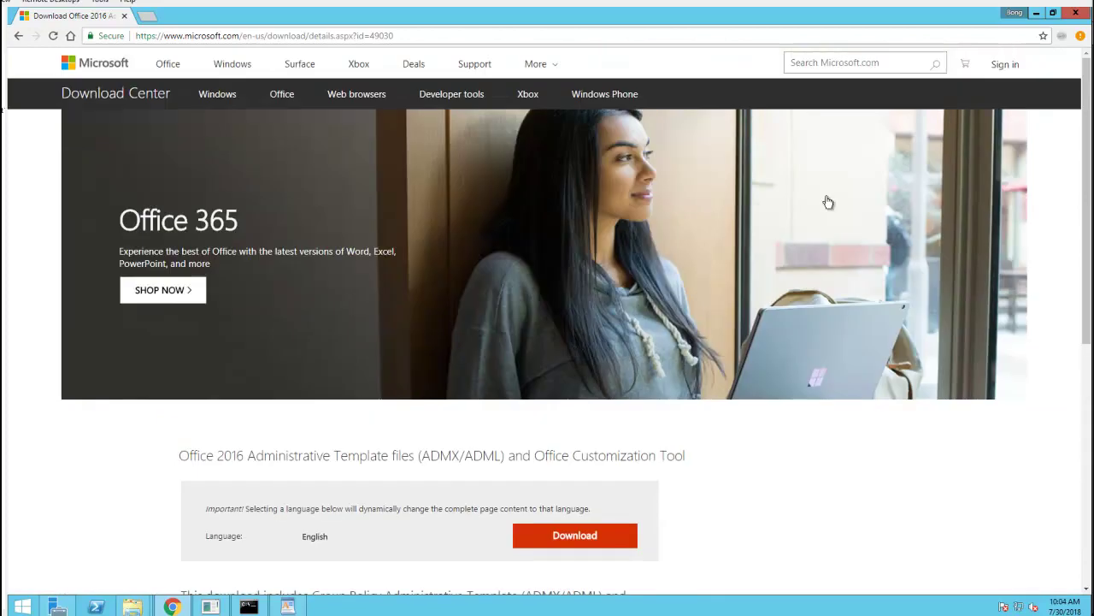
{"action": "scroll", "coordinate": [743, 508], "scroll_direction": "down", "scroll_amount": 4}
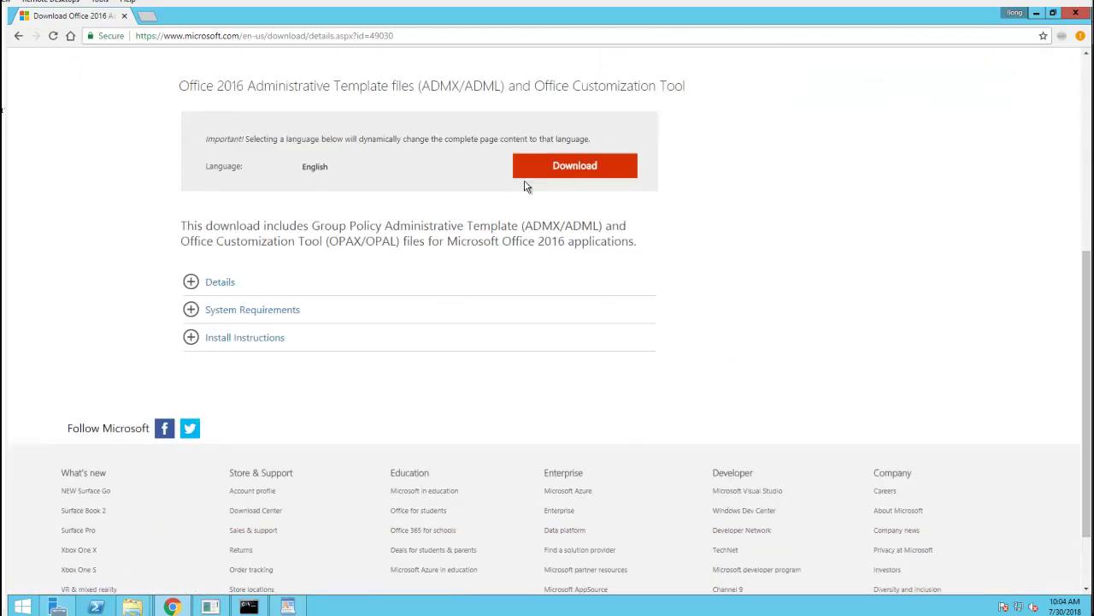
{"action": "scroll", "coordinate": [743, 273], "scroll_direction": "up", "scroll_amount": 4}
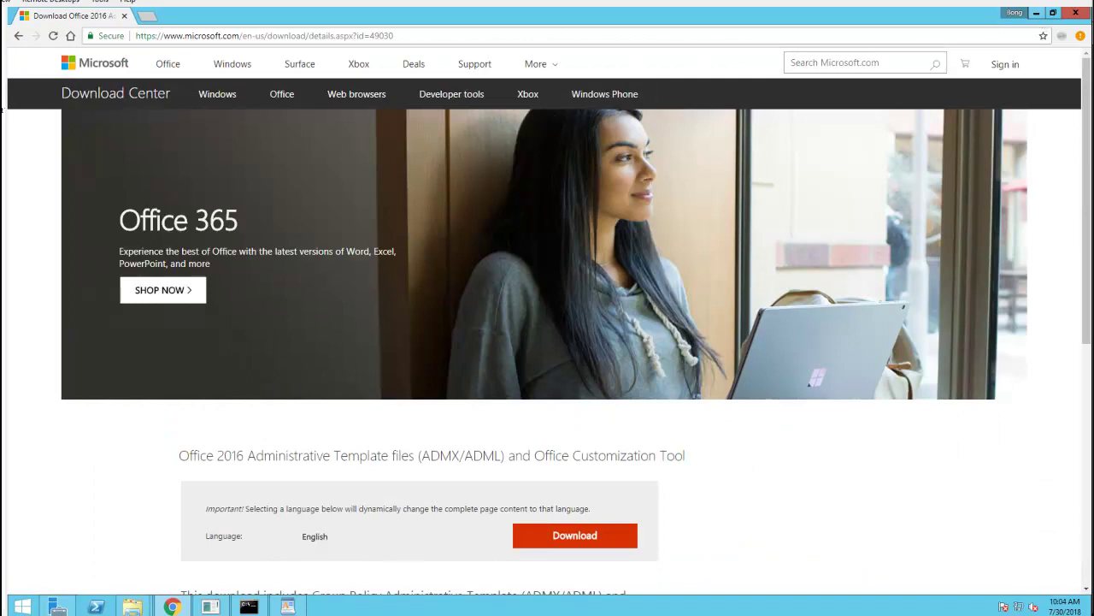
{"action": "left_click", "coordinate": [1038, 13]}
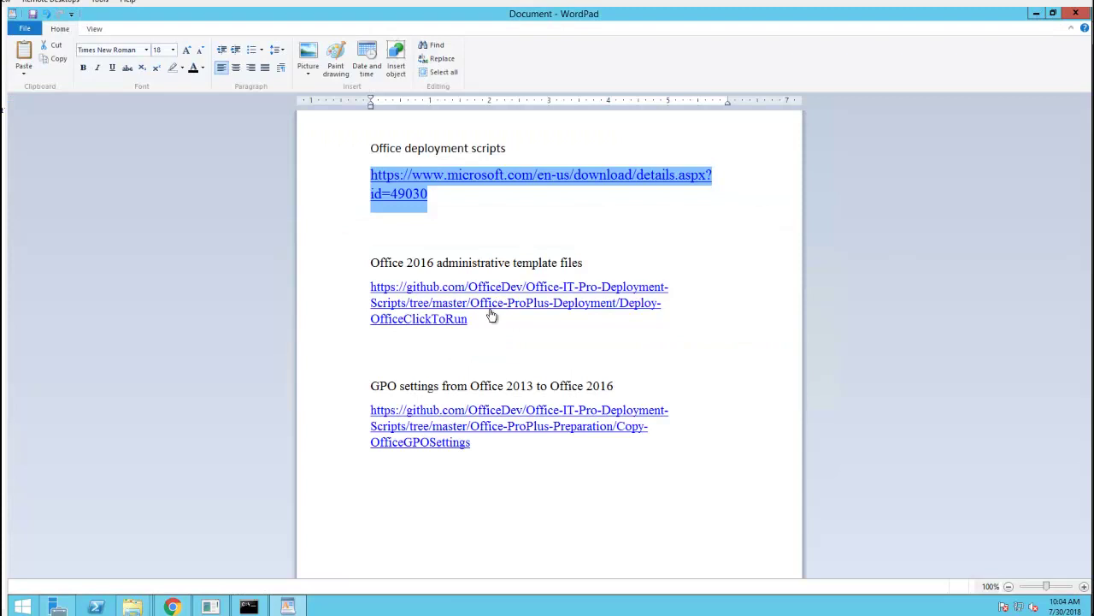
Move the 'Office 2016 administrative template files' heading onto a new line below the first heading, beside the Microsoft link.
{"action": "left_click", "coordinate": [475, 233]}
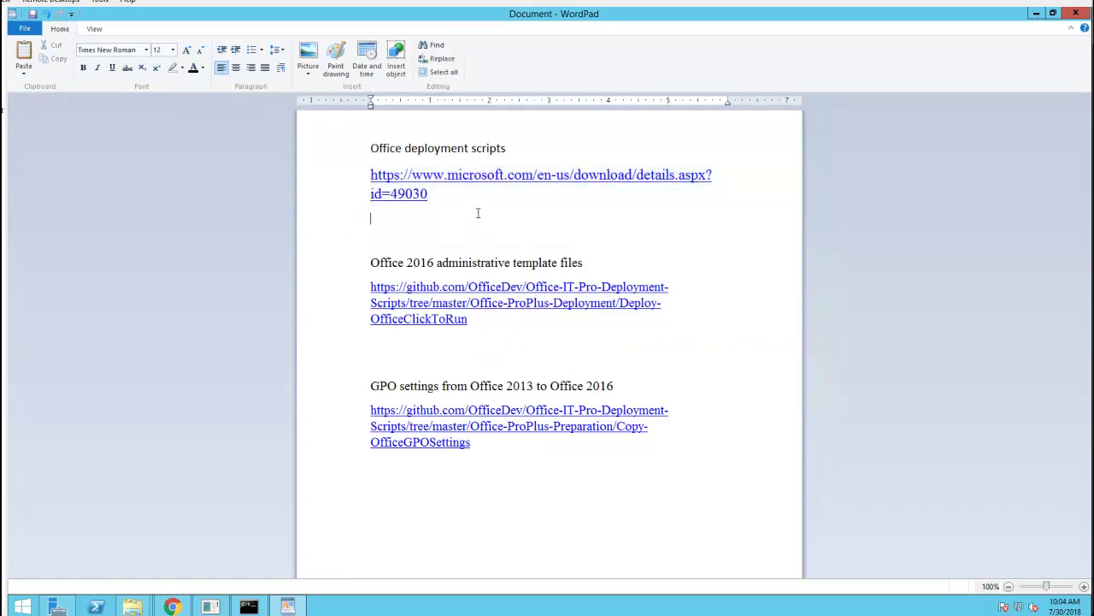
{"action": "left_click_drag", "start_coordinate": [507, 148], "coordinate": [404, 148]}
{"action": "left_click_drag", "start_coordinate": [585, 262], "coordinate": [385, 252]}
{"action": "key", "text": "ctrl+c"}
{"action": "key", "text": "Delete"}
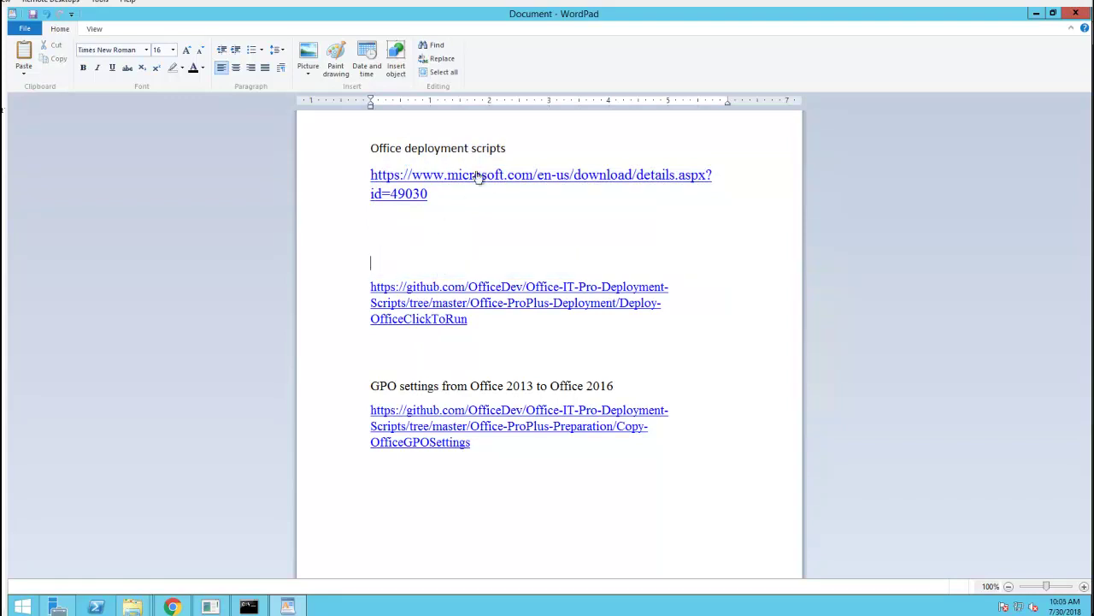
{"action": "left_click", "coordinate": [534, 151]}
{"action": "key", "text": "Return"}
{"action": "key", "text": "Return"}
{"action": "key", "text": "ctrl+v"}
Move the 'Office deployment scripts' heading above the first GitHub link and select that link.
{"action": "left_click_drag", "start_coordinate": [541, 147], "coordinate": [393, 155]}
{"action": "key", "text": "ctrl+x"}
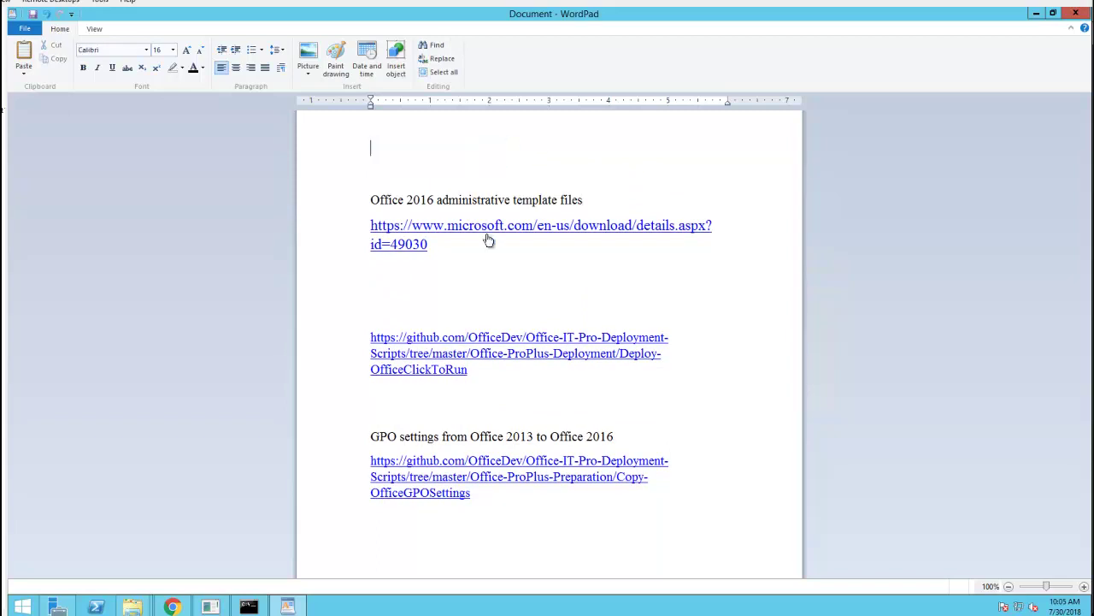
{"action": "left_click", "coordinate": [462, 313]}
{"action": "key", "text": "ctrl+v"}
{"action": "left_click_drag", "start_coordinate": [477, 377], "coordinate": [369, 346]}
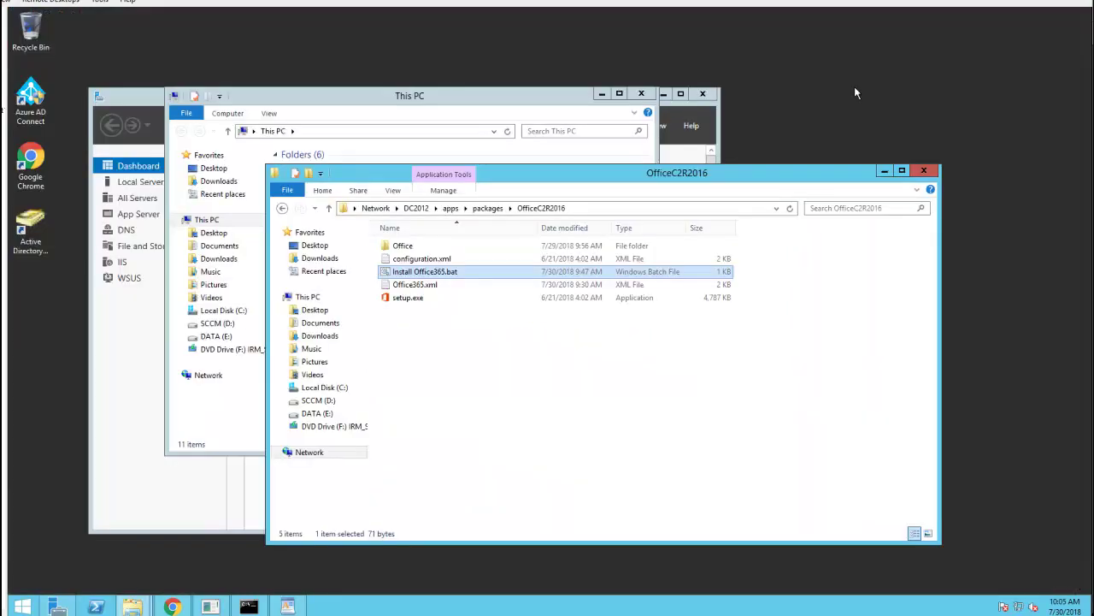
Load the copied Deploy-OfficeClickToRun GitHub link in a new Chrome tab, then return to the WordPad notes.
{"action": "left_click", "coordinate": [1036, 14]}
{"action": "left_click", "coordinate": [173, 606]}
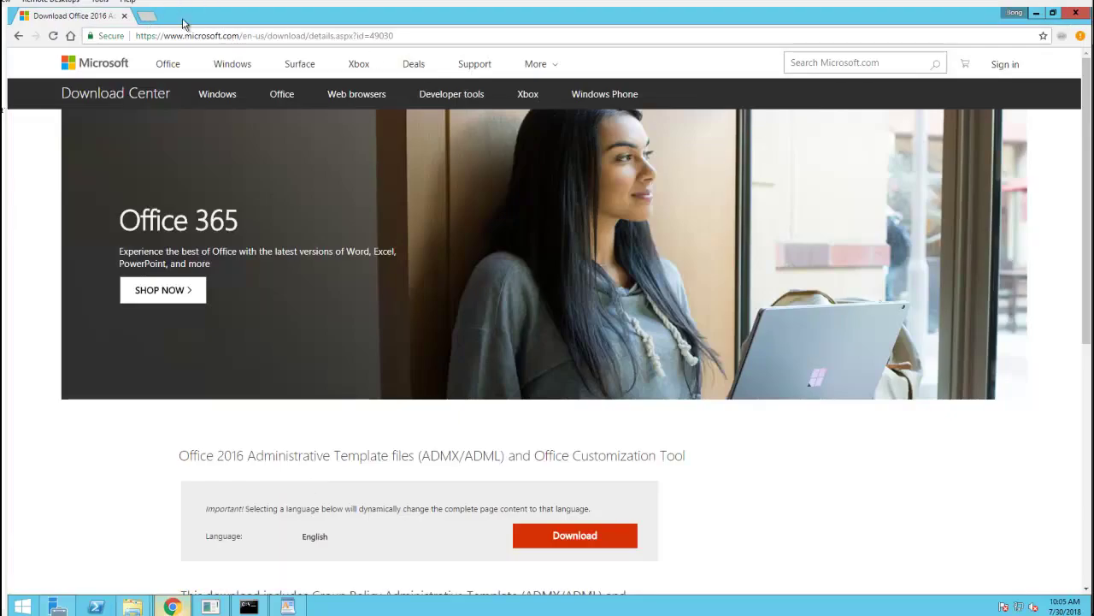
{"action": "left_click", "coordinate": [154, 18]}
{"action": "key", "text": "ctrl+v"}
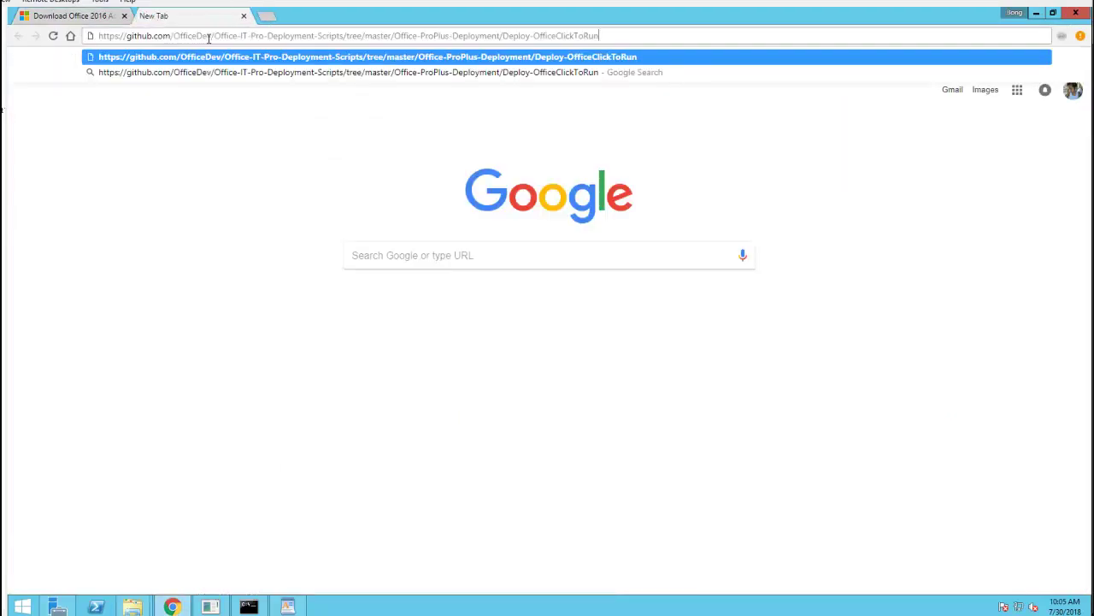
{"action": "key", "text": "Return"}
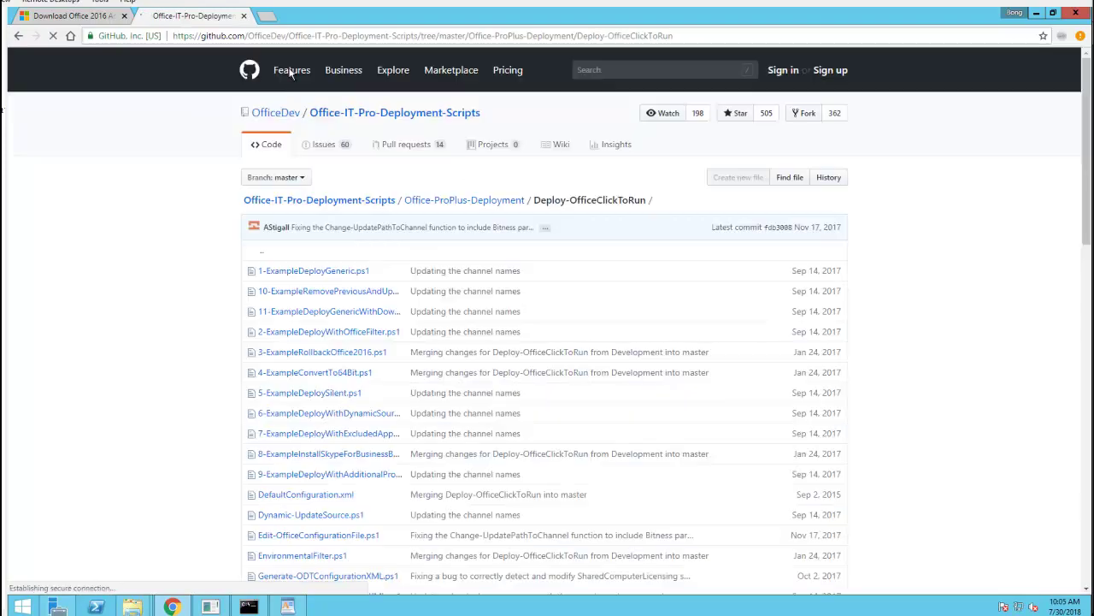
{"action": "scroll", "coordinate": [907, 262], "scroll_direction": "down", "scroll_amount": 5}
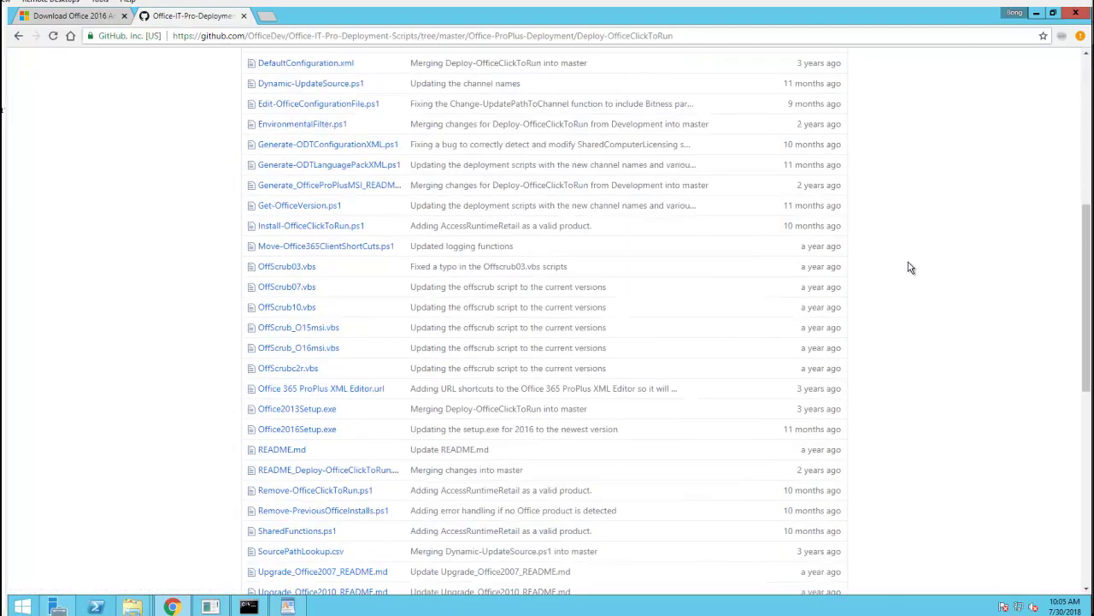
{"action": "scroll", "coordinate": [909, 266], "scroll_direction": "down", "scroll_amount": 5}
{"action": "scroll", "coordinate": [912, 267], "scroll_direction": "up", "scroll_amount": 8}
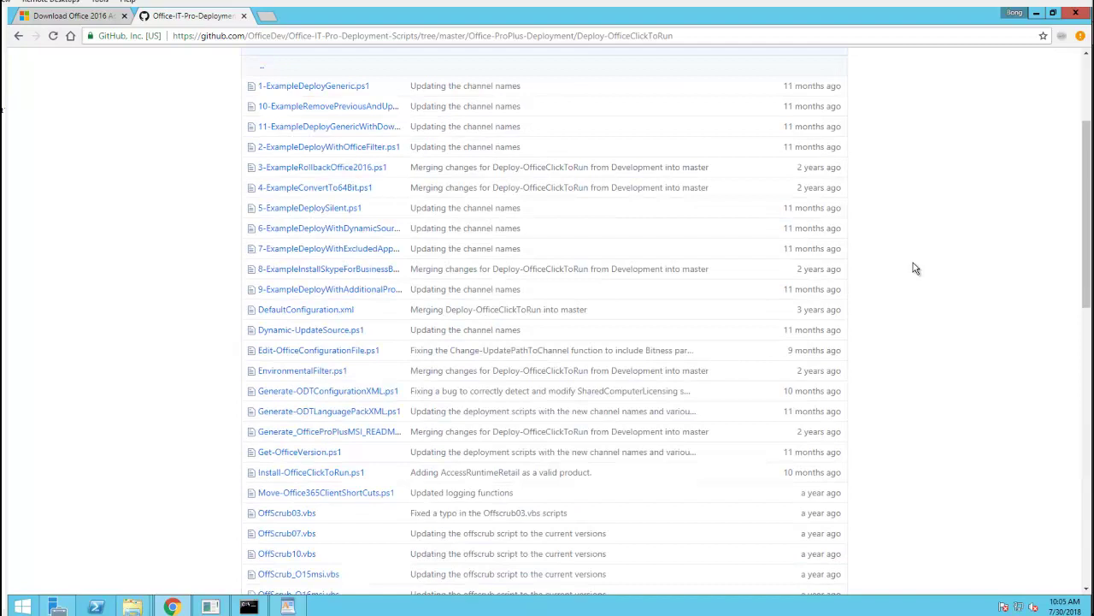
{"action": "scroll", "coordinate": [914, 269], "scroll_direction": "up", "scroll_amount": 2}
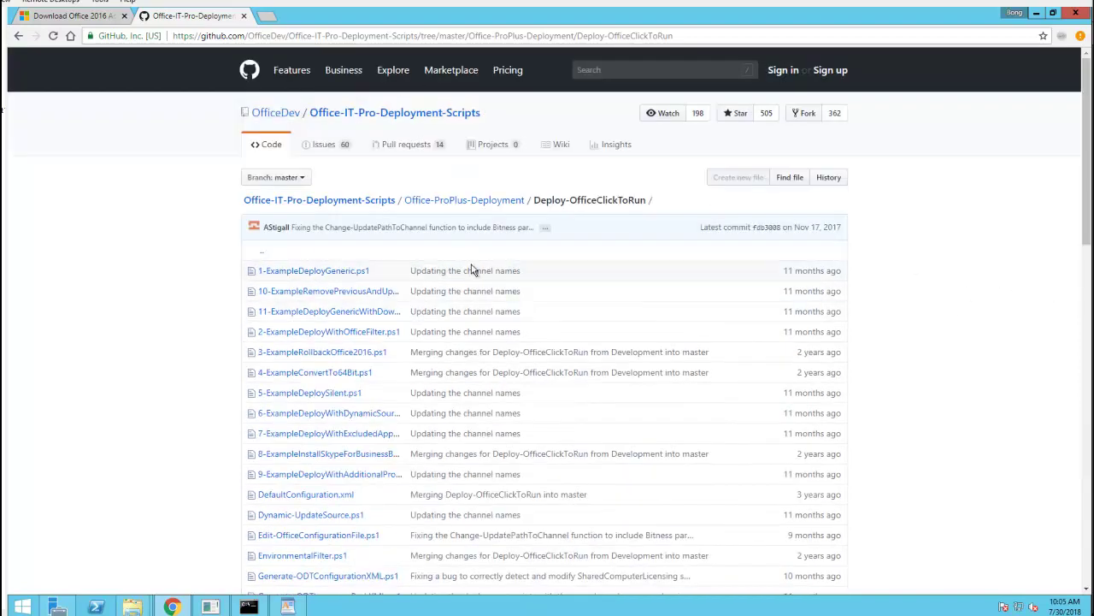
{"action": "mouse_move", "coordinate": [286, 607]}
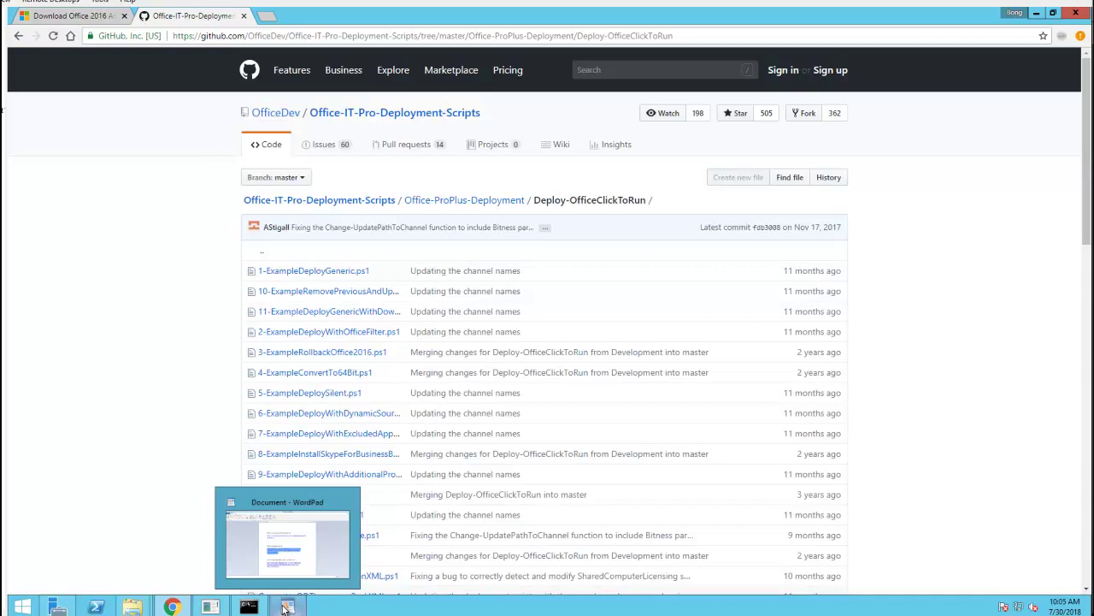
{"action": "left_click", "coordinate": [298, 564]}
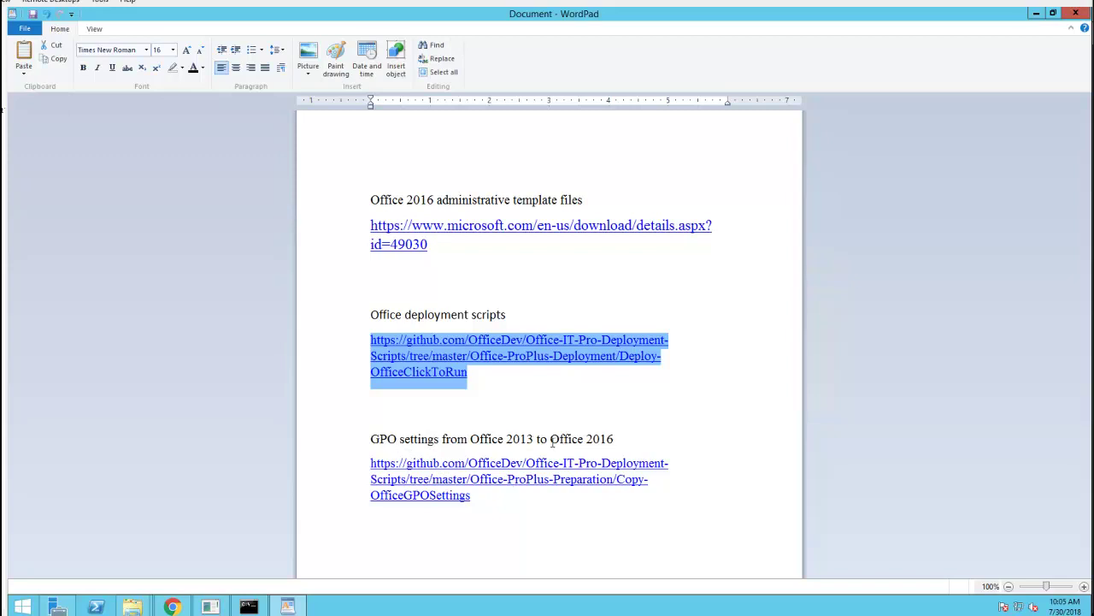
Load the copied GPO settings GitHub link in another new tab, showing the Copy-OfficeGPOSettings page.
{"action": "left_click_drag", "start_coordinate": [491, 495], "coordinate": [370, 464]}
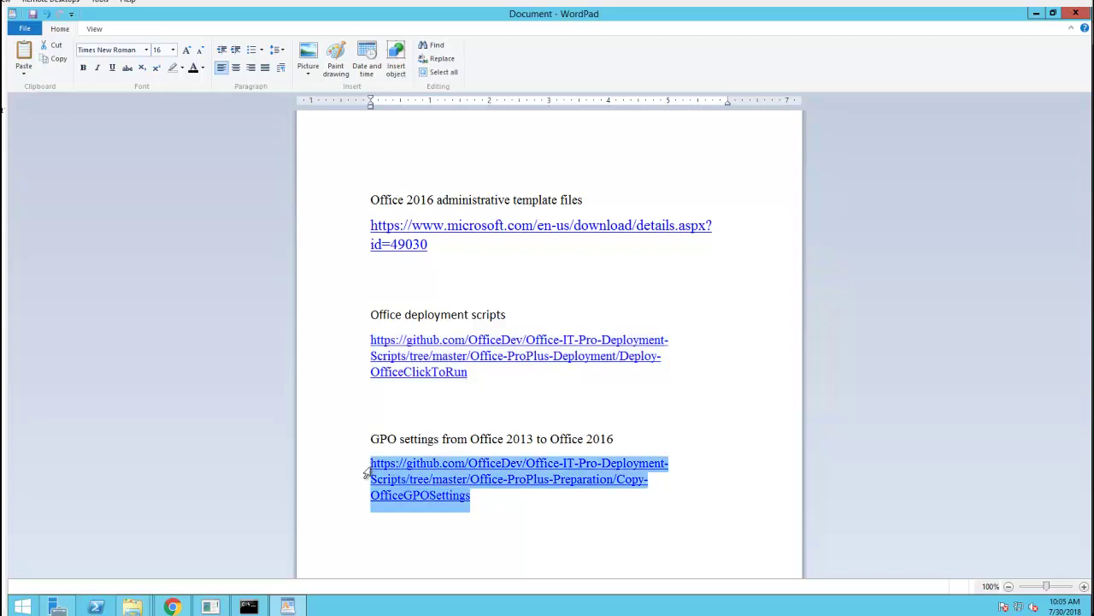
{"action": "left_click", "coordinate": [1035, 13]}
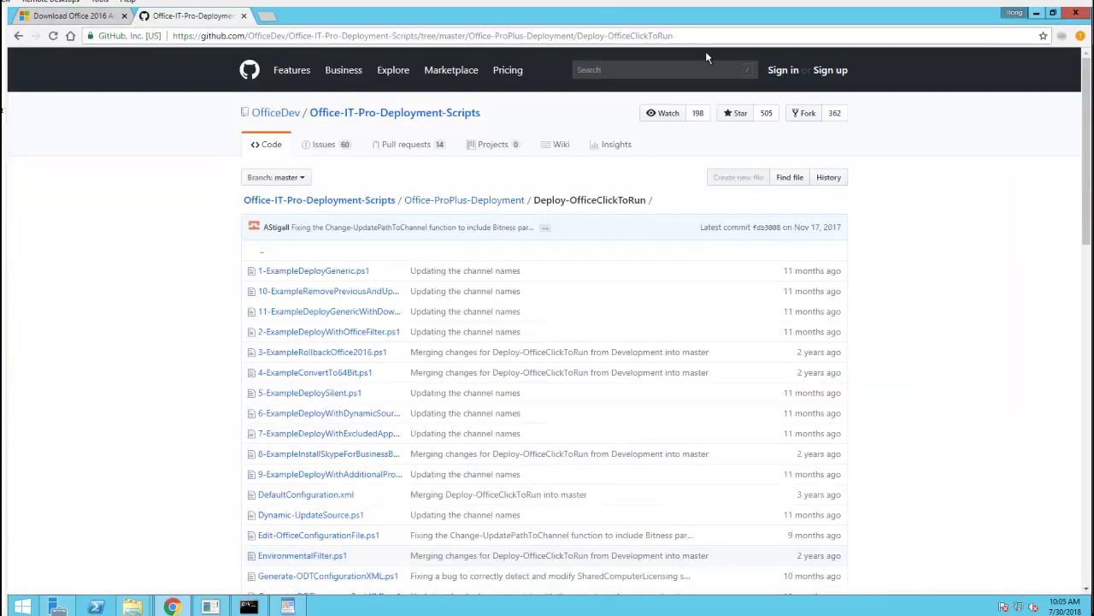
{"action": "left_click", "coordinate": [265, 15]}
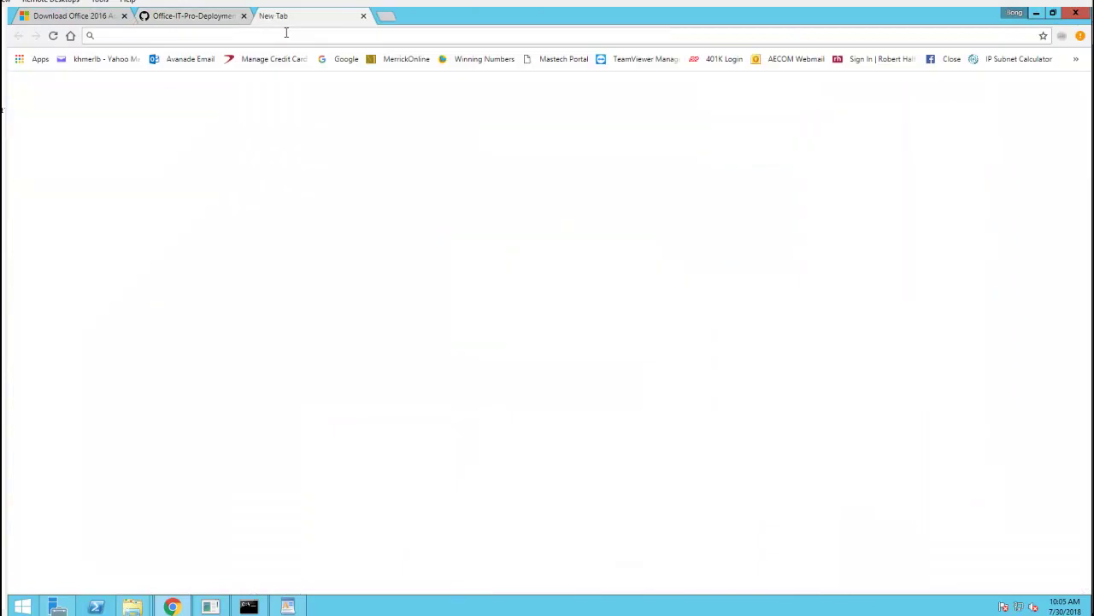
{"action": "key", "text": "ctrl+v"}
{"action": "key", "text": "Return"}
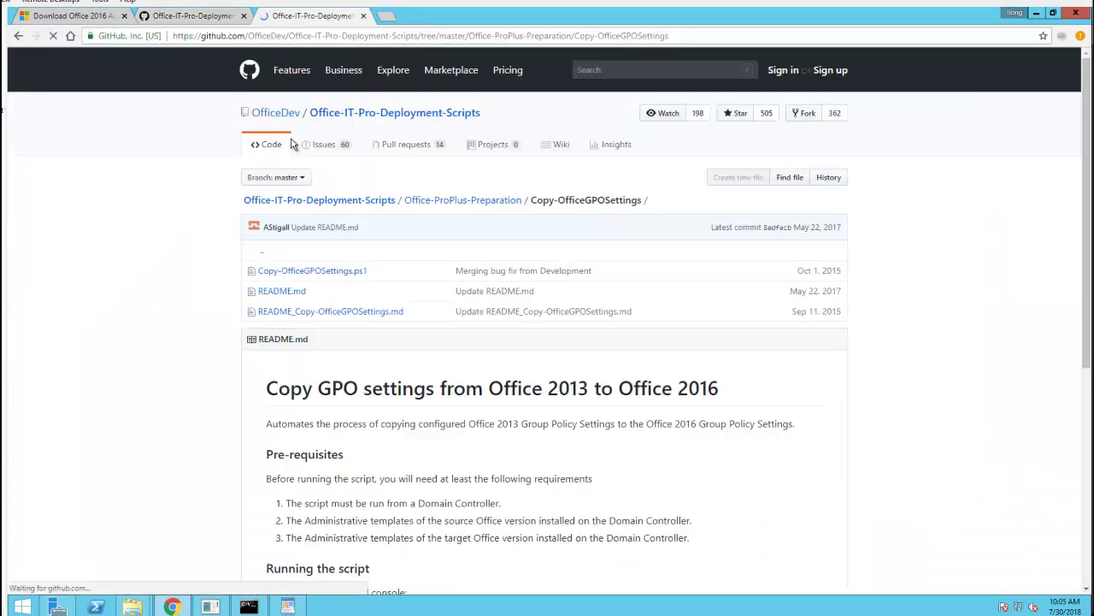
{"action": "scroll", "coordinate": [181, 274], "scroll_direction": "down", "scroll_amount": 1}
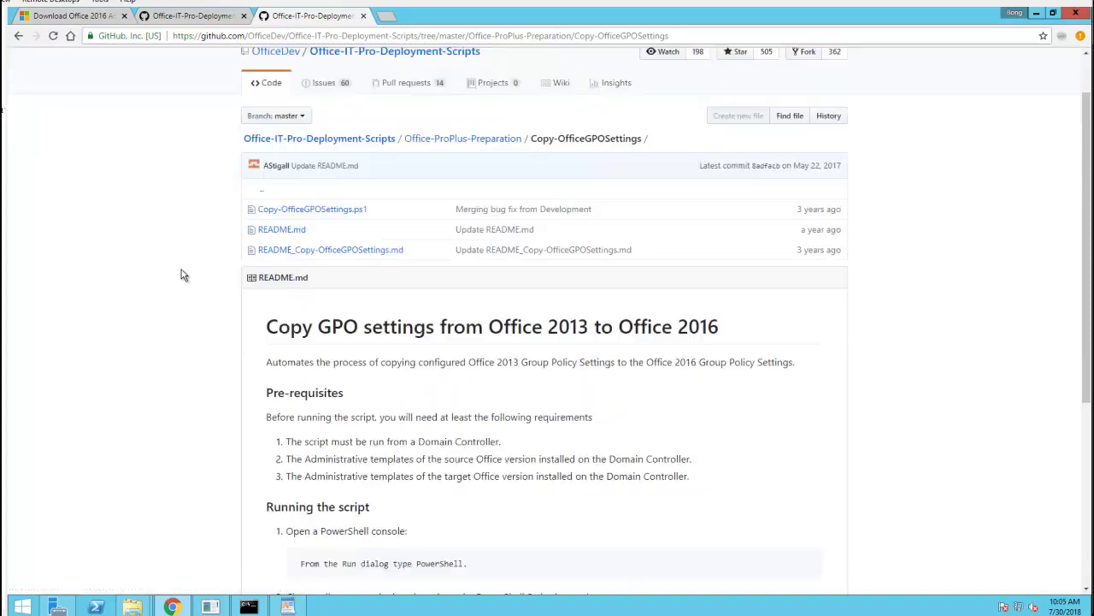
{"action": "scroll", "coordinate": [181, 275], "scroll_direction": "down", "scroll_amount": 3}
{"action": "scroll", "coordinate": [185, 274], "scroll_direction": "down", "scroll_amount": 1}
{"action": "scroll", "coordinate": [185, 273], "scroll_direction": "up", "scroll_amount": 5}
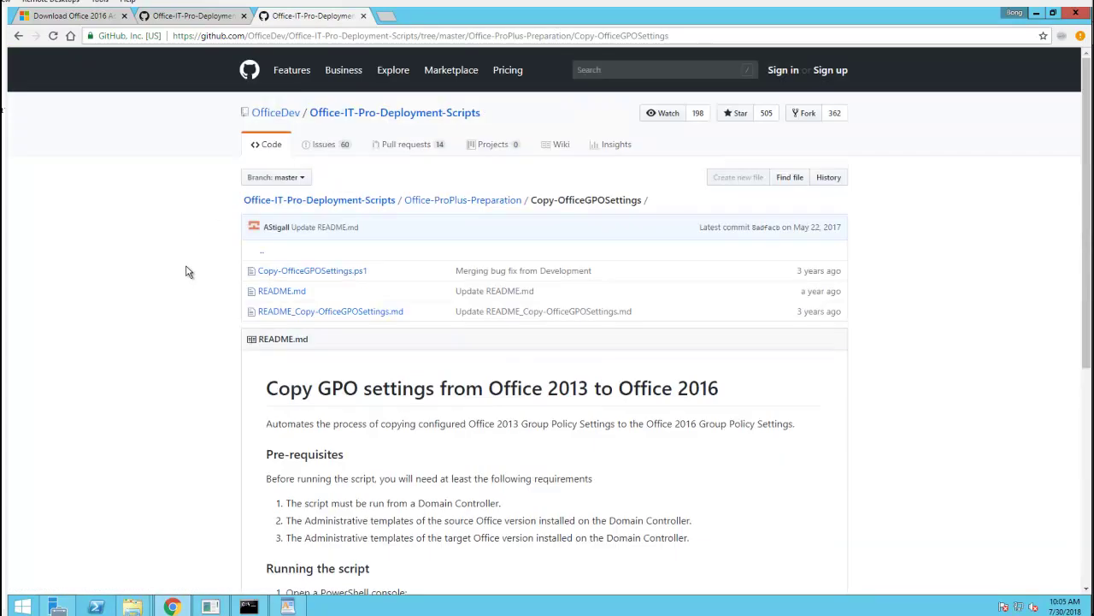
Cycle through the Download Center and both GitHub tabs, then minimize Chrome to reveal the OfficeC2R2016 folder.
{"action": "left_click", "coordinate": [98, 15]}
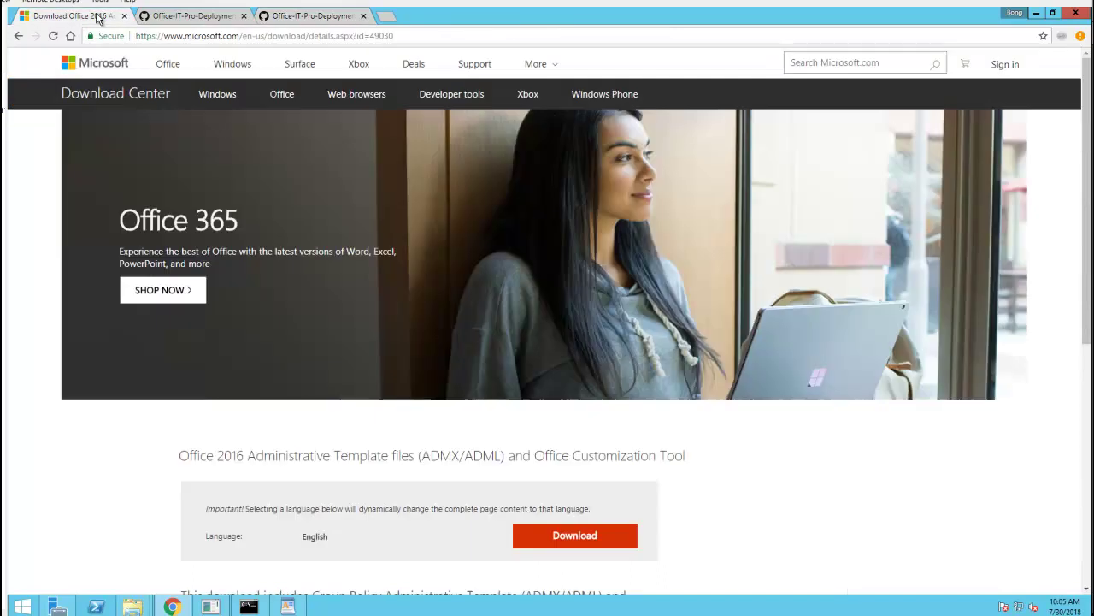
{"action": "left_click", "coordinate": [295, 15]}
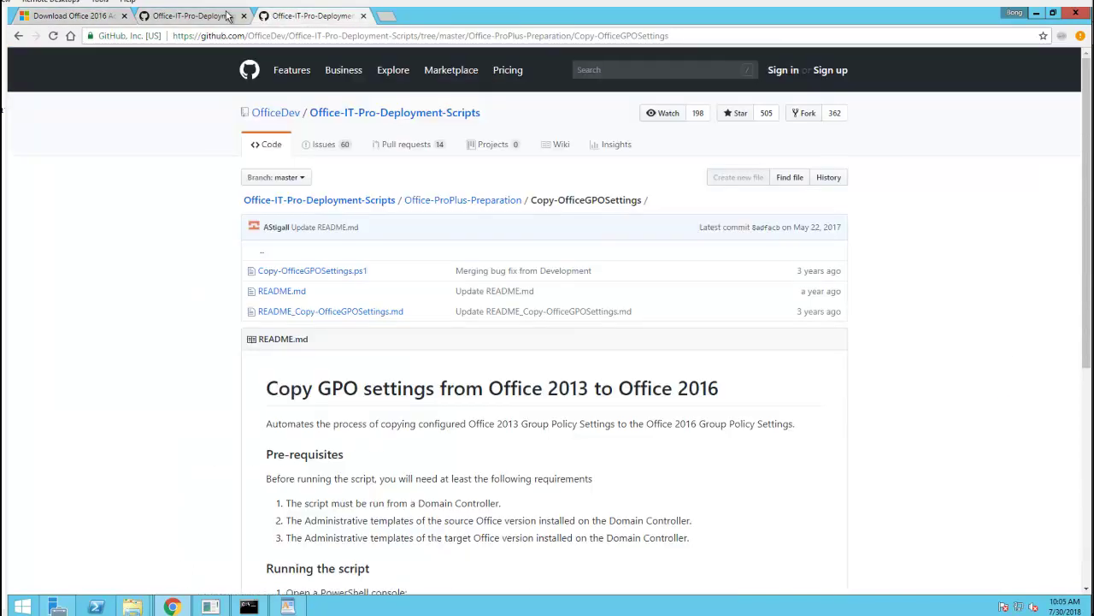
{"action": "left_click", "coordinate": [193, 16]}
{"action": "left_click", "coordinate": [86, 24]}
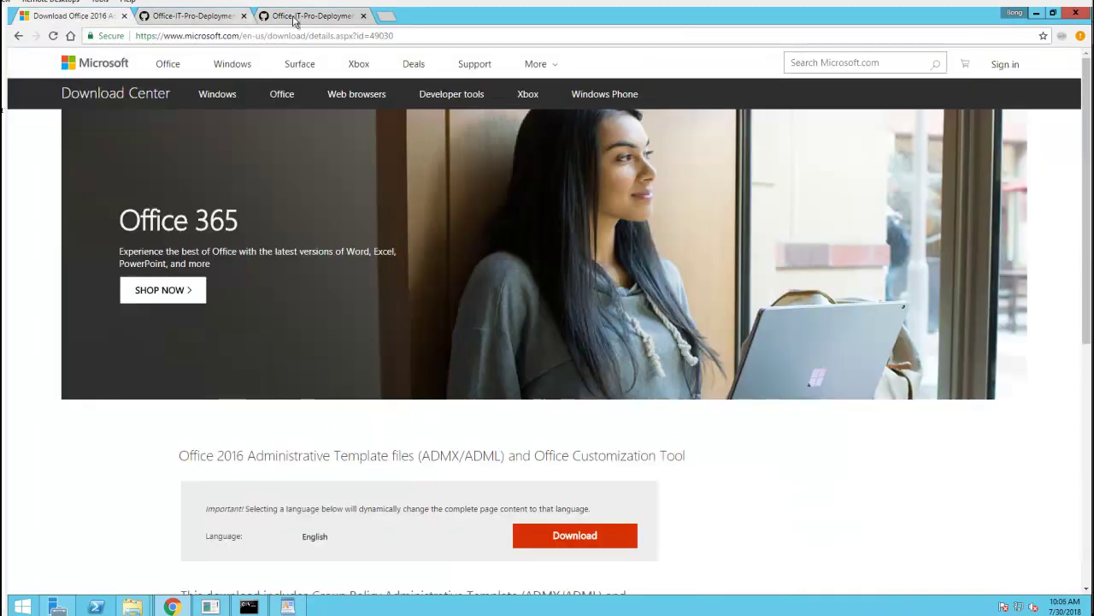
{"action": "left_click", "coordinate": [322, 16]}
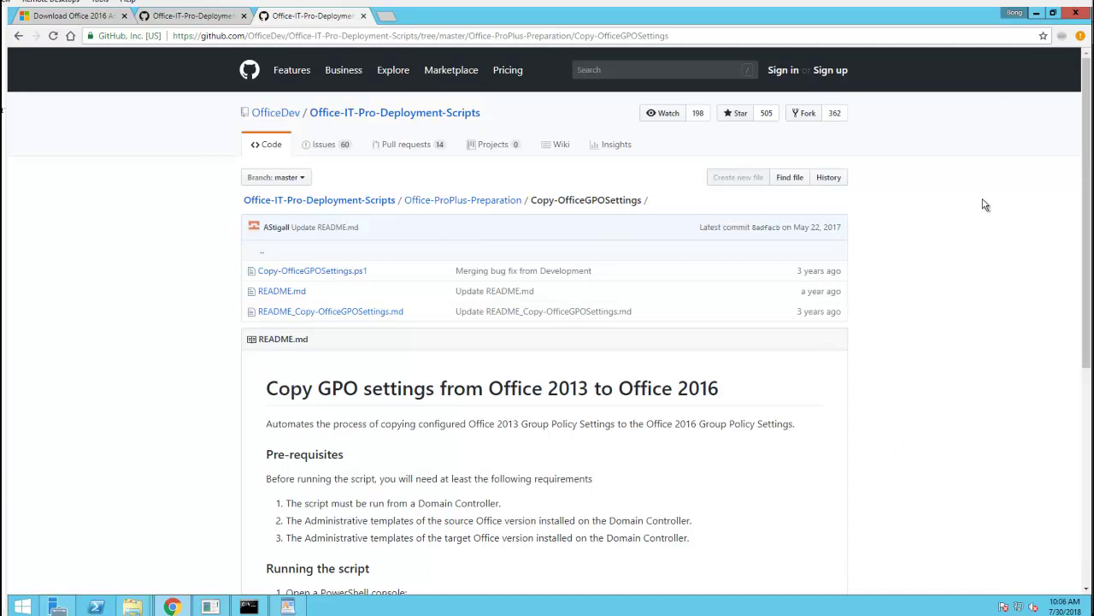
{"action": "left_click", "coordinate": [1038, 16]}
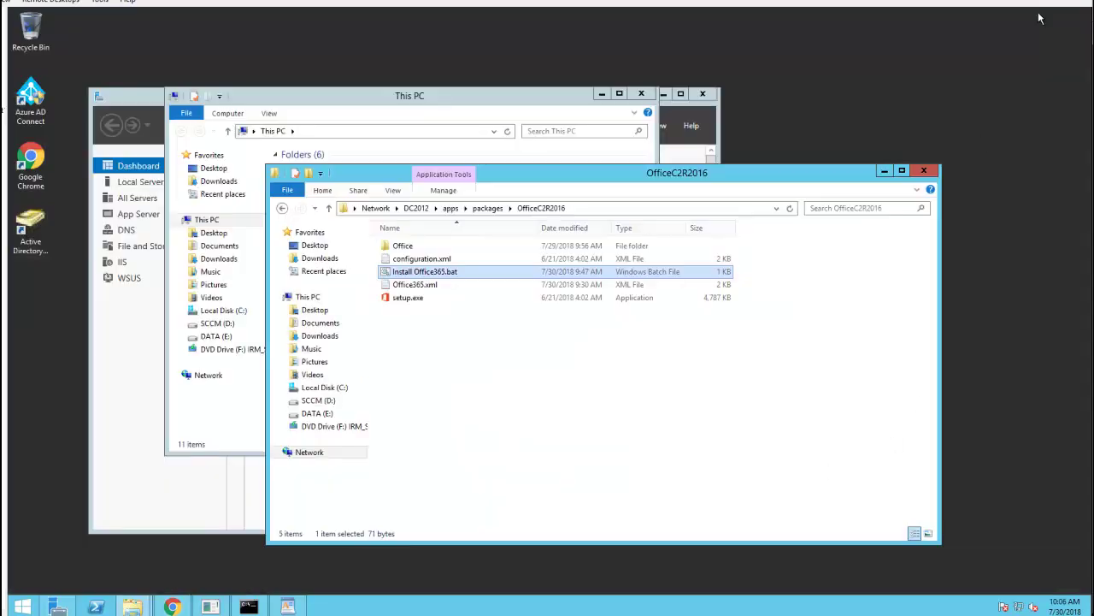